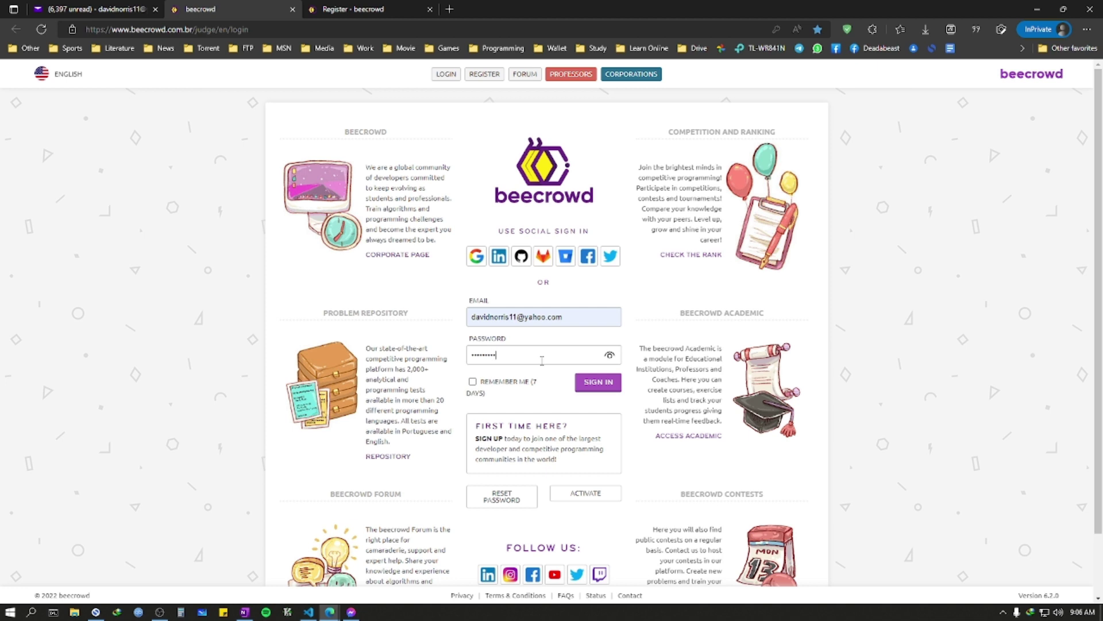
Step: Enter the account password, check it, and sign in with Remember Me ticked
type("***")
left_click(610, 356)
left_click(473, 383)
left_click(606, 390)
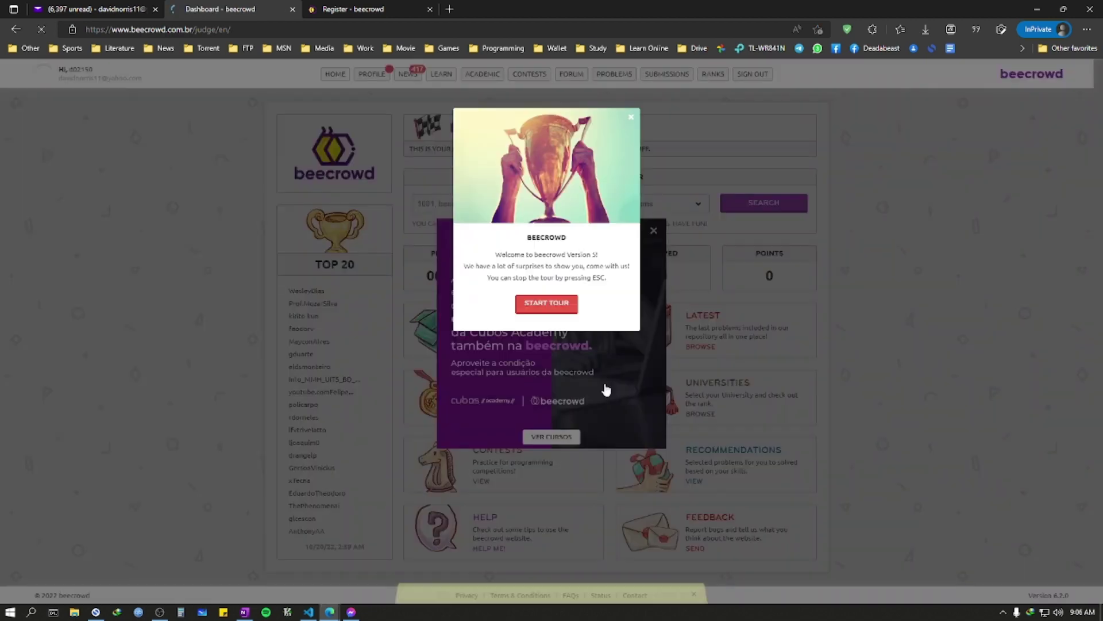
Step: Dismiss the welcome tour invitation and the Cubos course advertisement
left_click(631, 117)
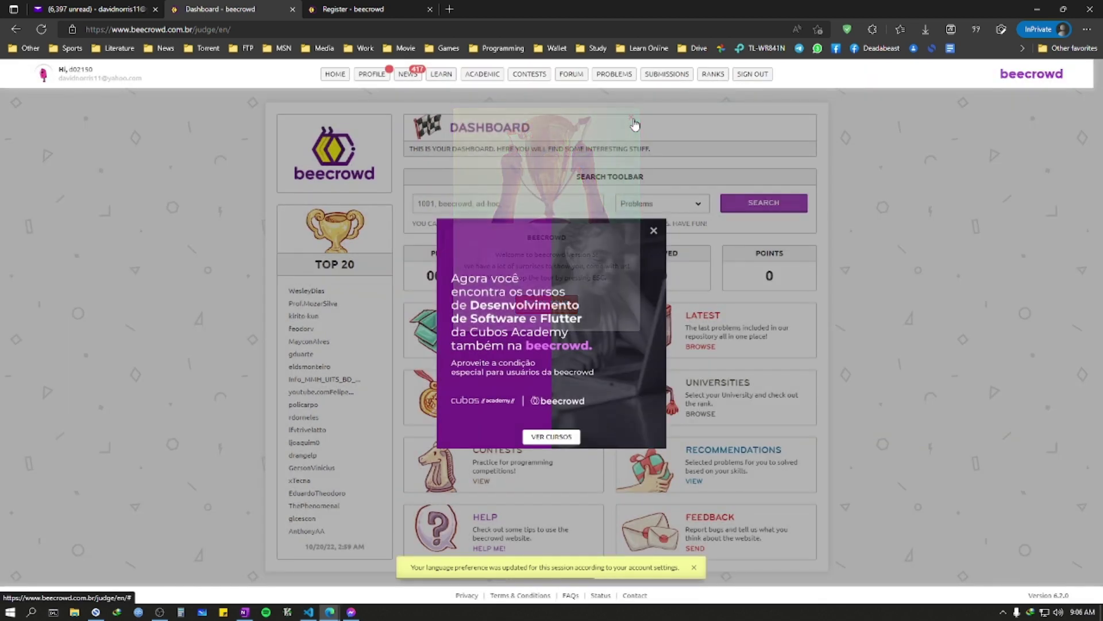
left_click(656, 232)
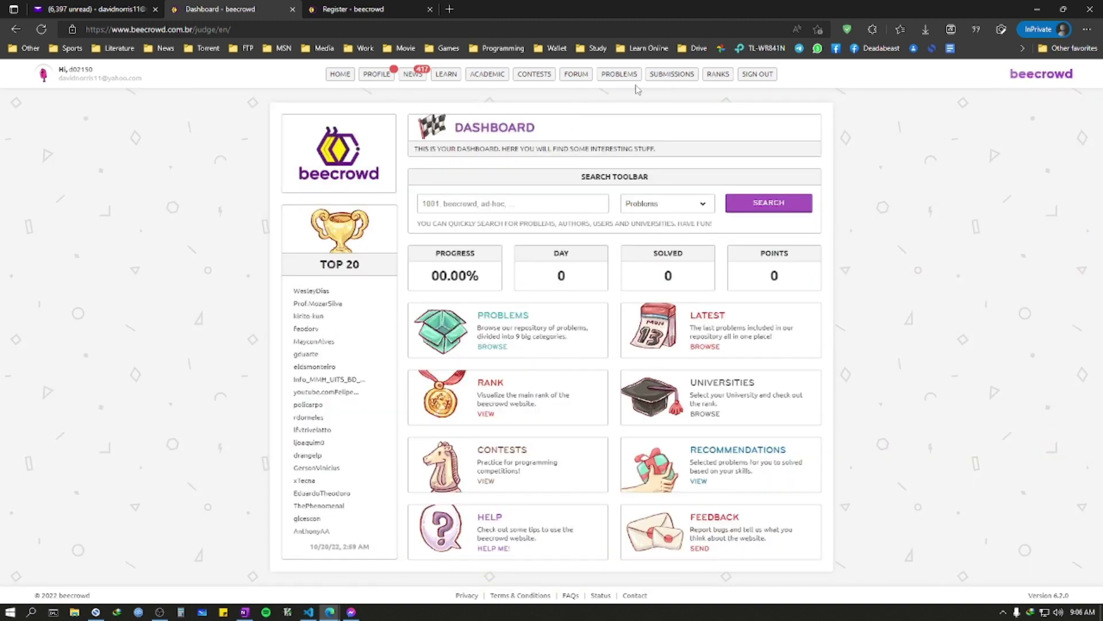
mouse_move(381, 78)
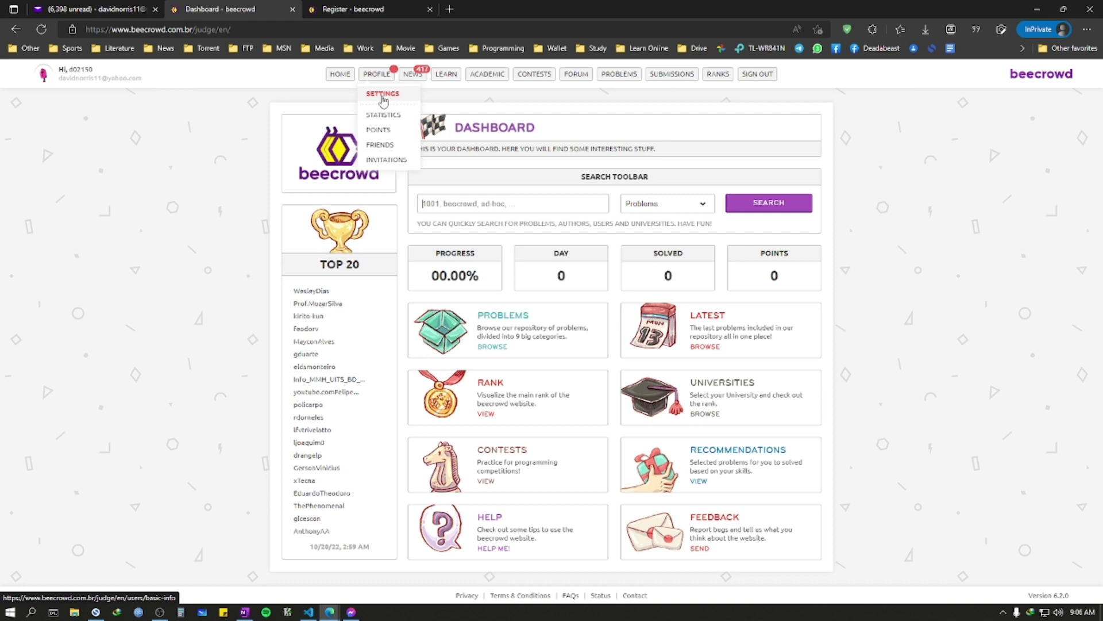
Step: Open profile settings, dismiss the tour, and enter your first and last name
left_click(383, 95)
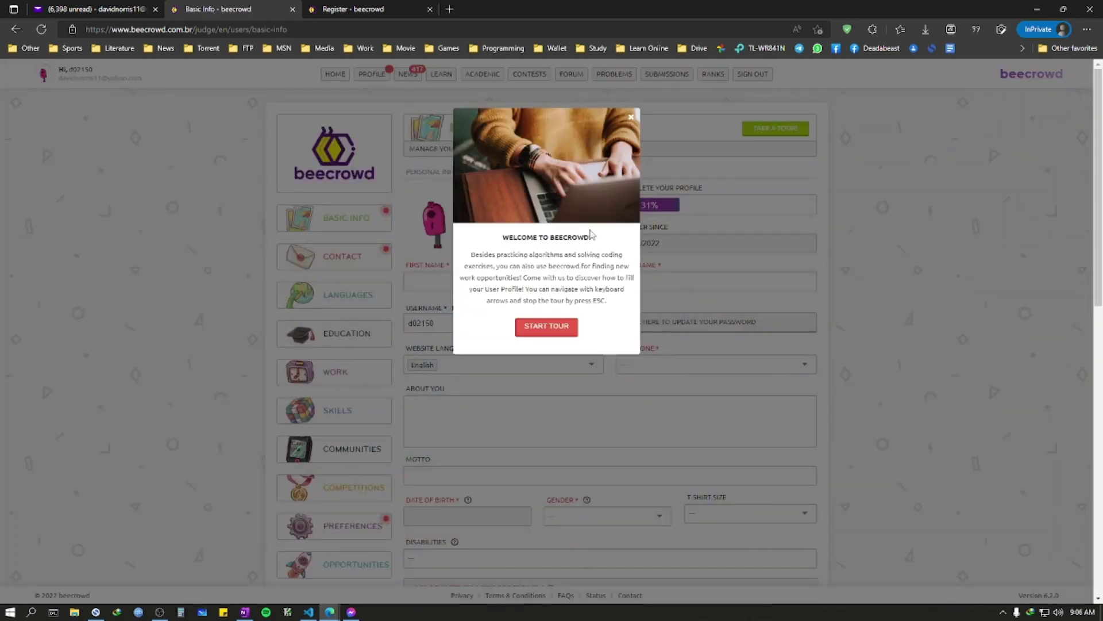
left_click(631, 123)
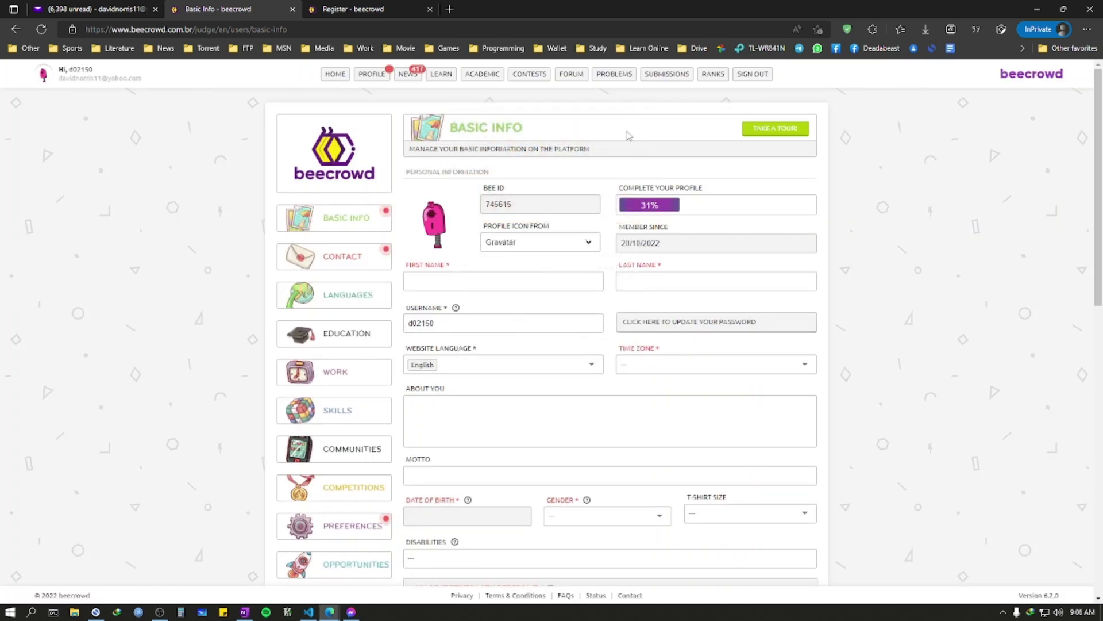
left_click(447, 276)
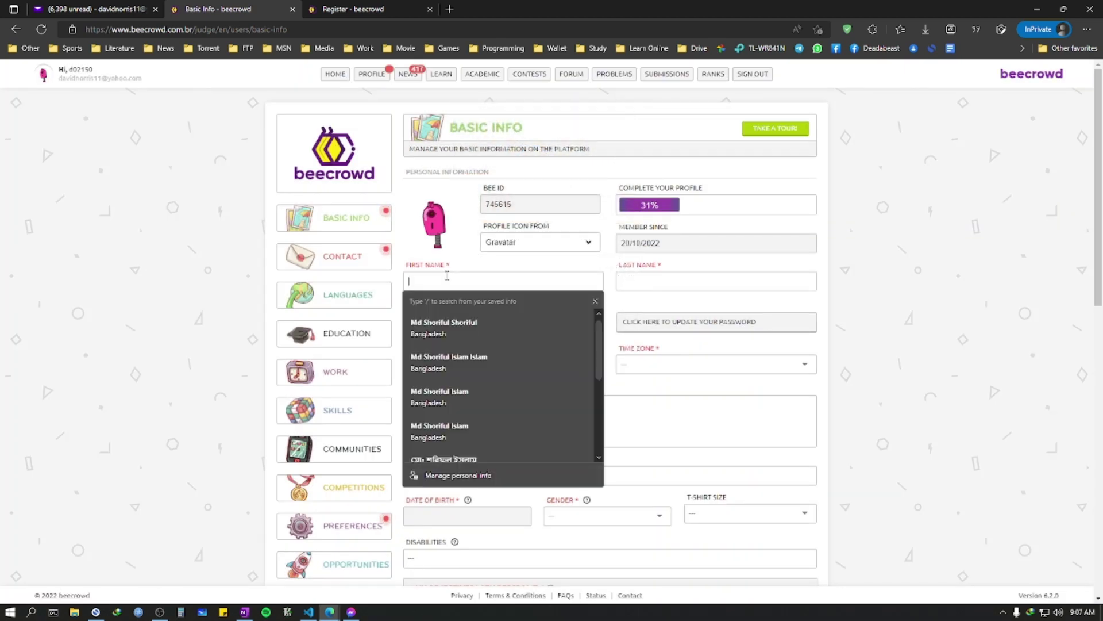
scroll(466, 247, "down", 2)
type("david")
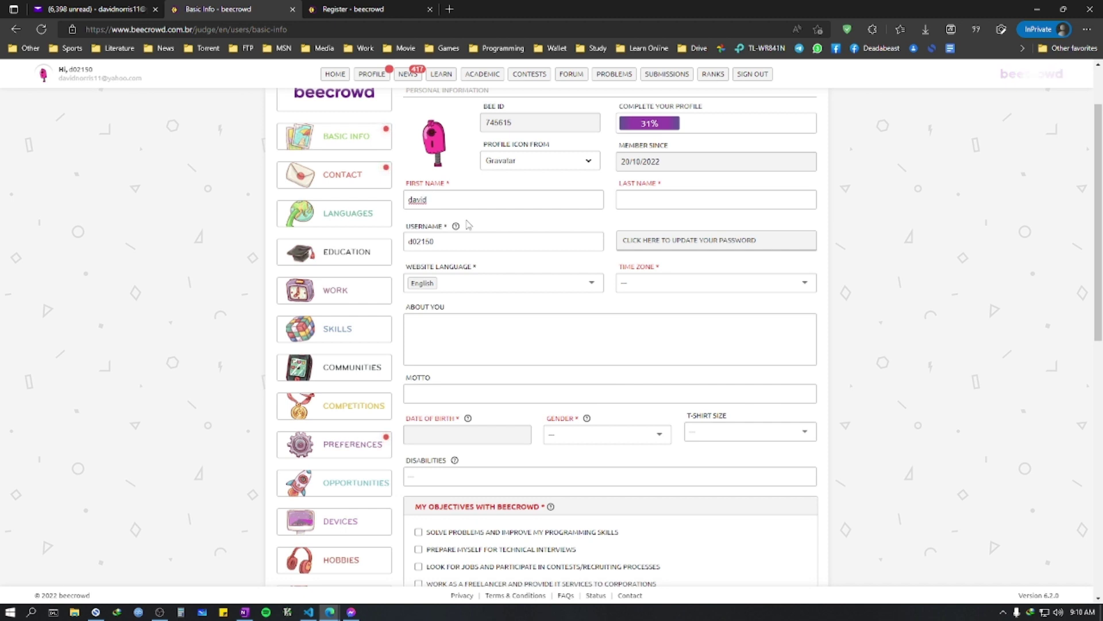
scroll(819, 342, "up", 2)
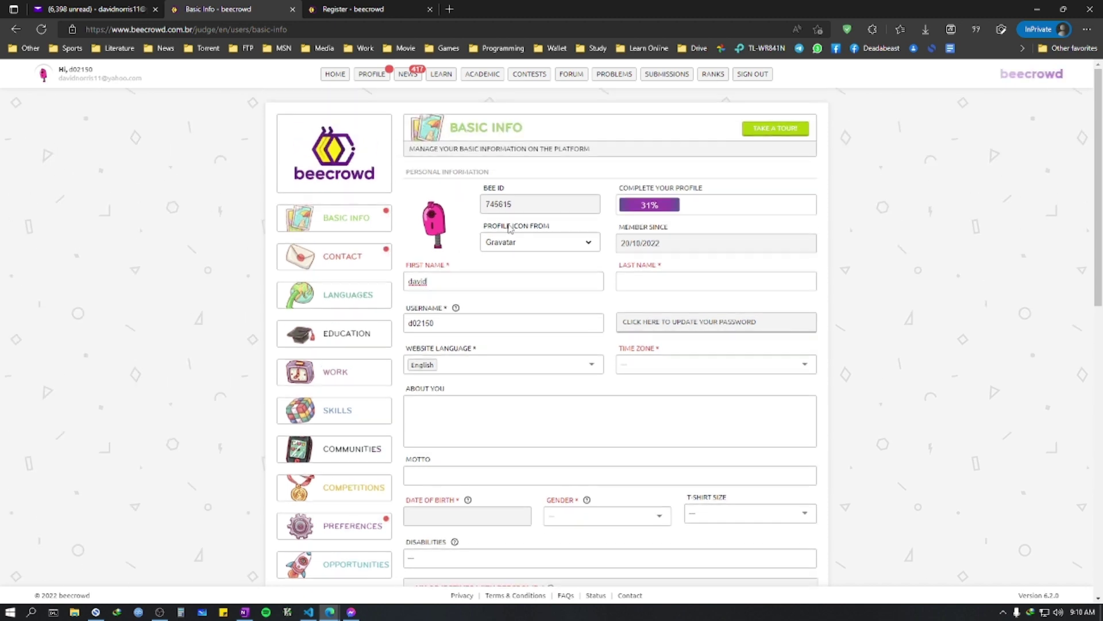
left_click(836, 323)
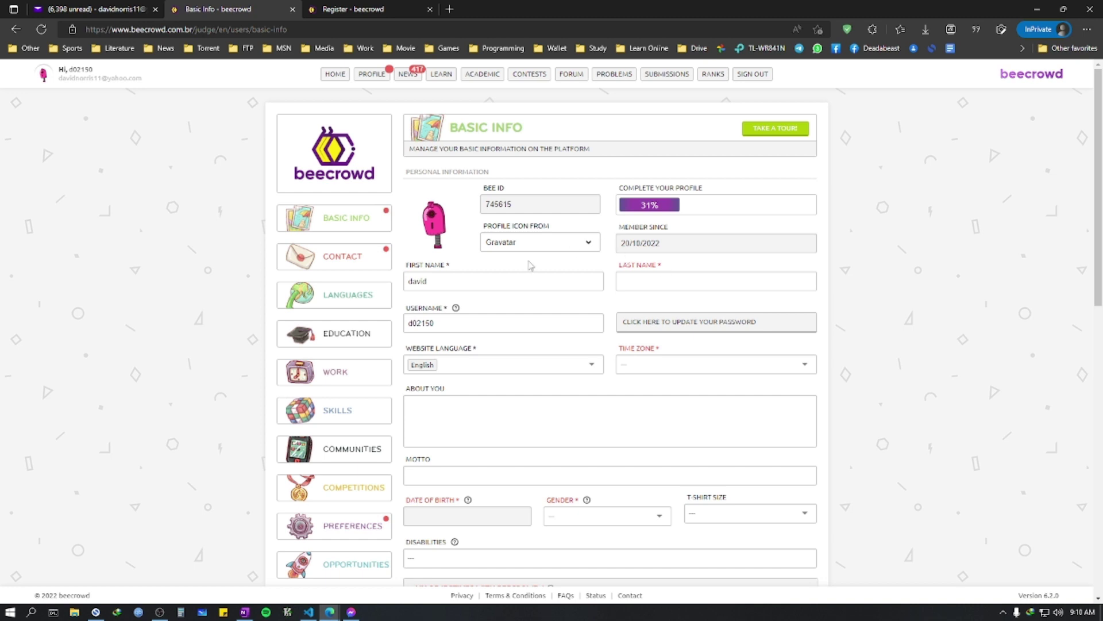
double_click(552, 281)
type("Norris")
Step: Enter a new username and set the time zone to Asia/Dhaka
key("Tab")
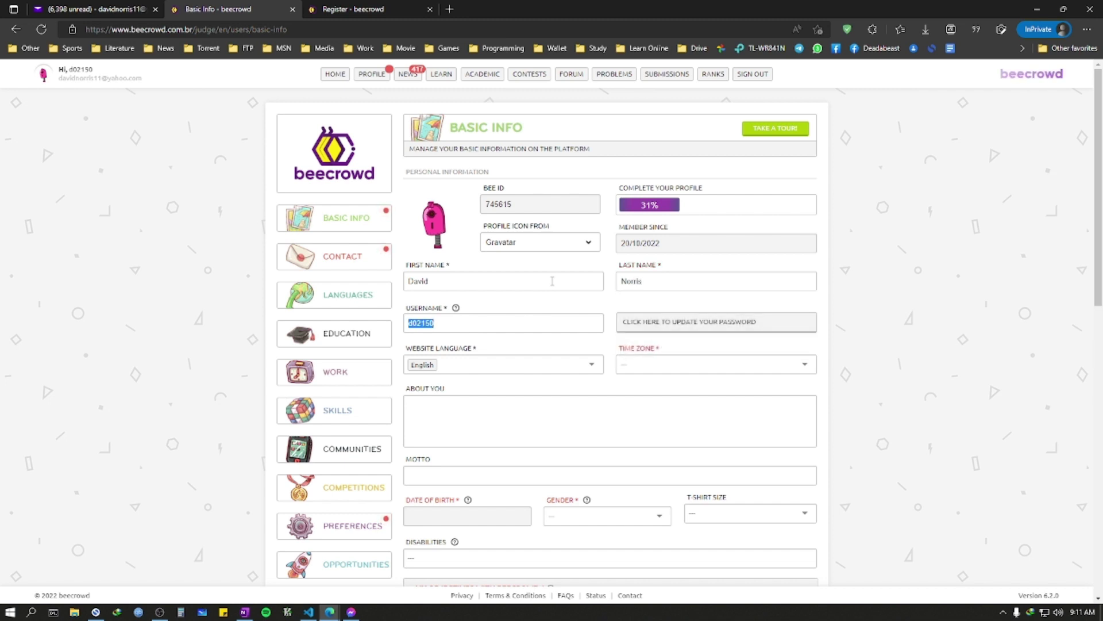
type("david")
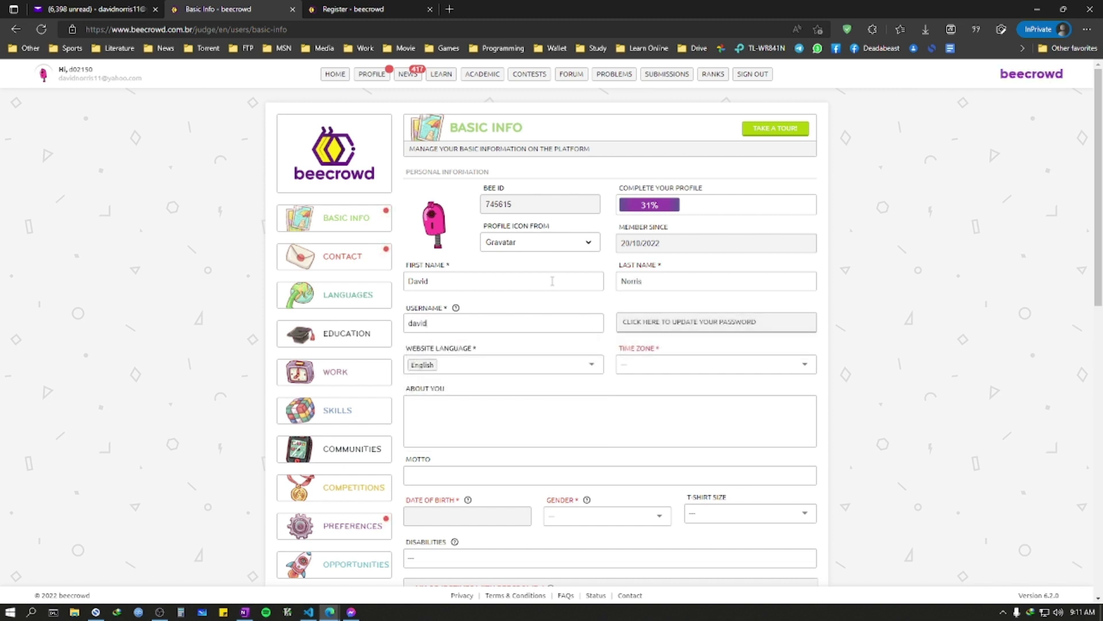
type("1919")
key("Tab")
key("Tab")
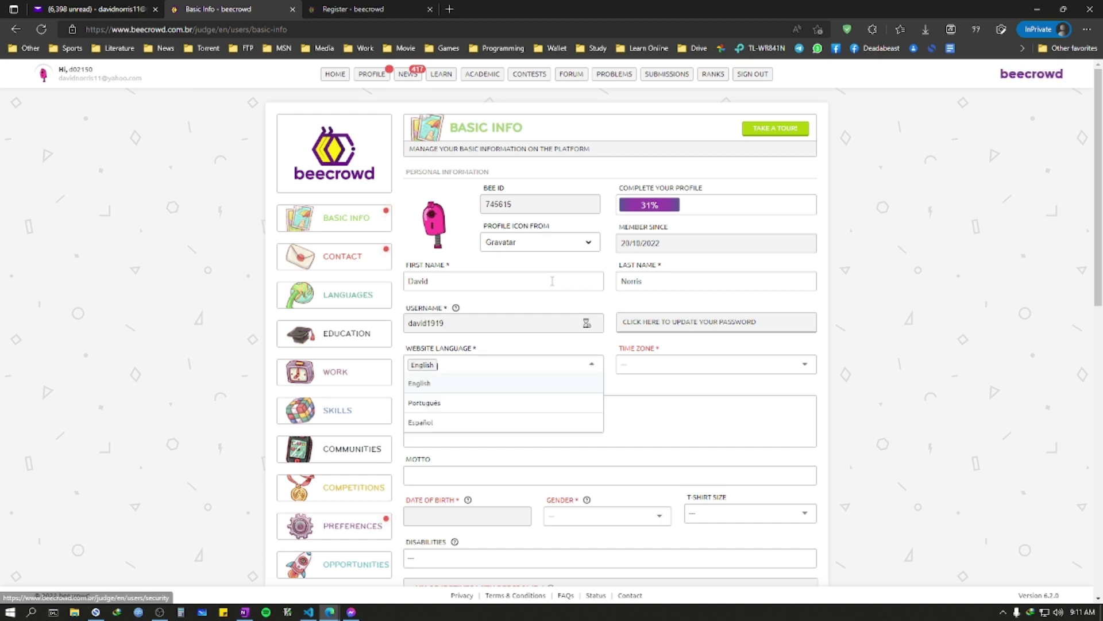
key("Tab")
left_click(730, 364)
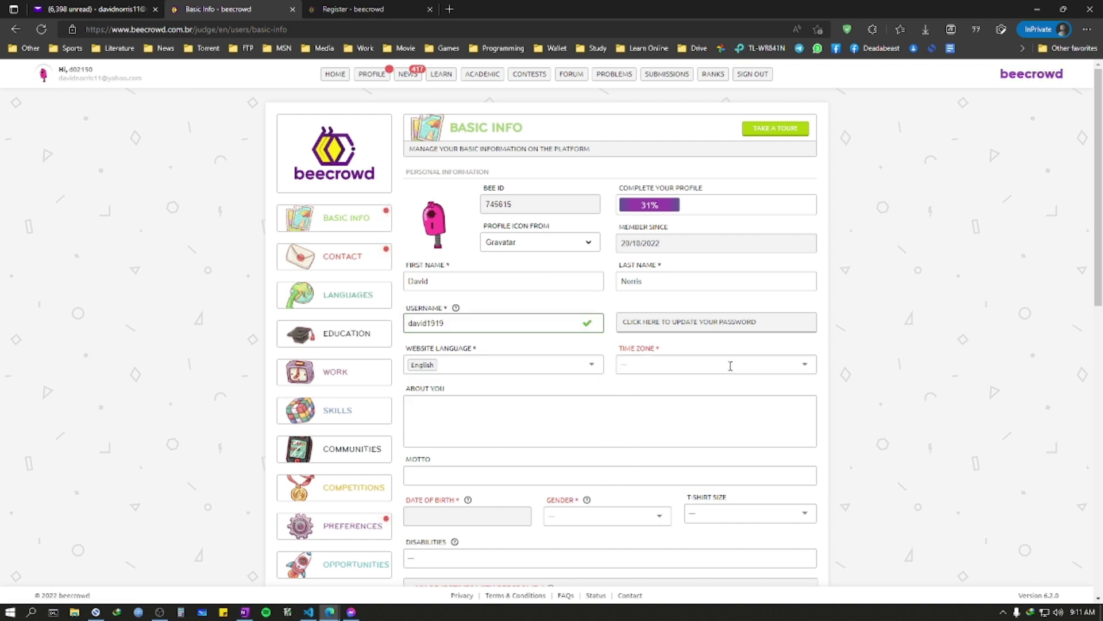
type("dhaka")
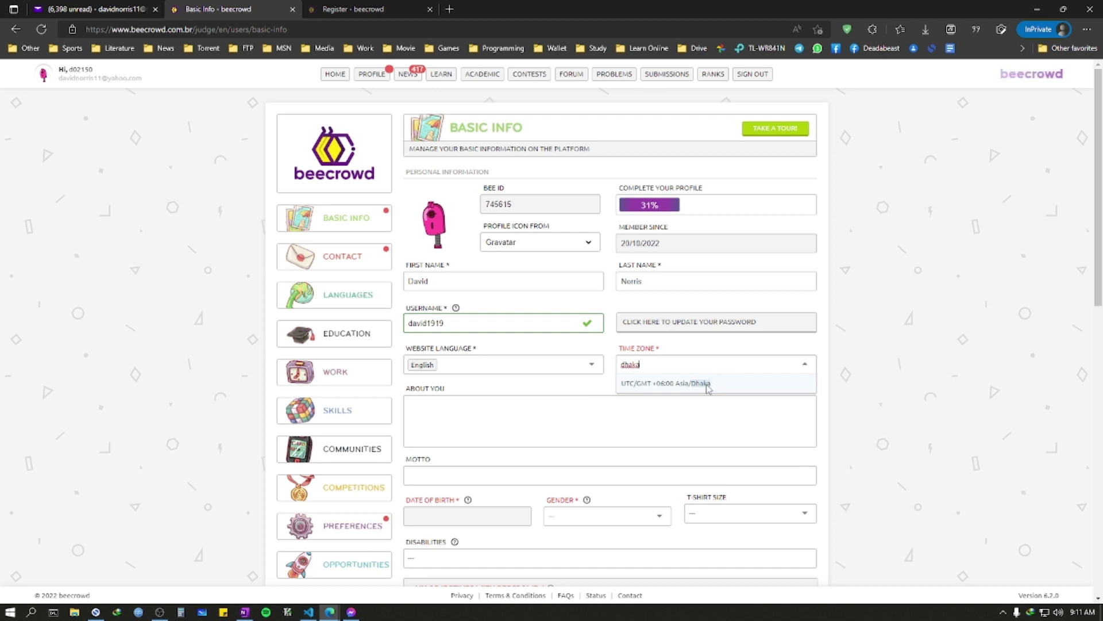
left_click(708, 389)
left_click(568, 425)
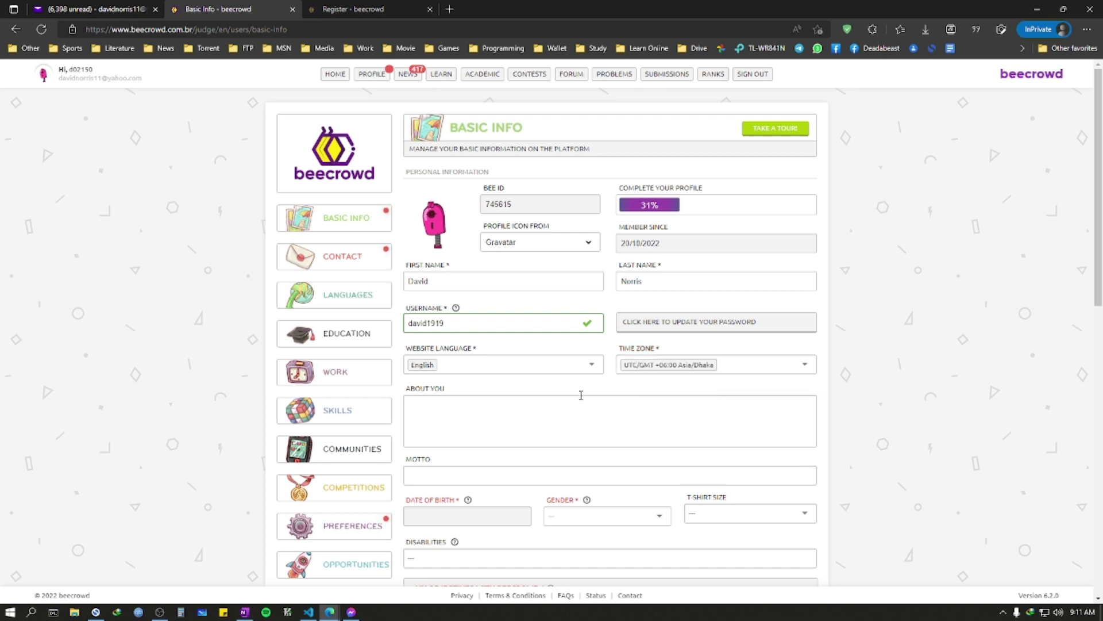
Step: Write a short About You intro and set the motto to 'gimme a handshake'
type("my name is david. gimme a hug.")
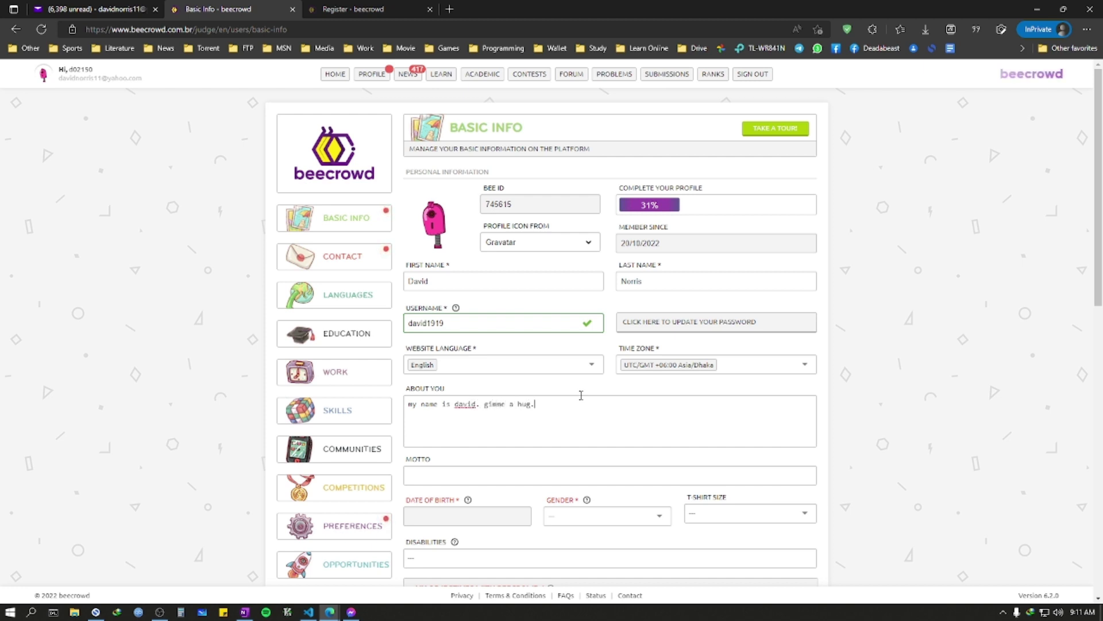
scroll(599, 399, "down", 2)
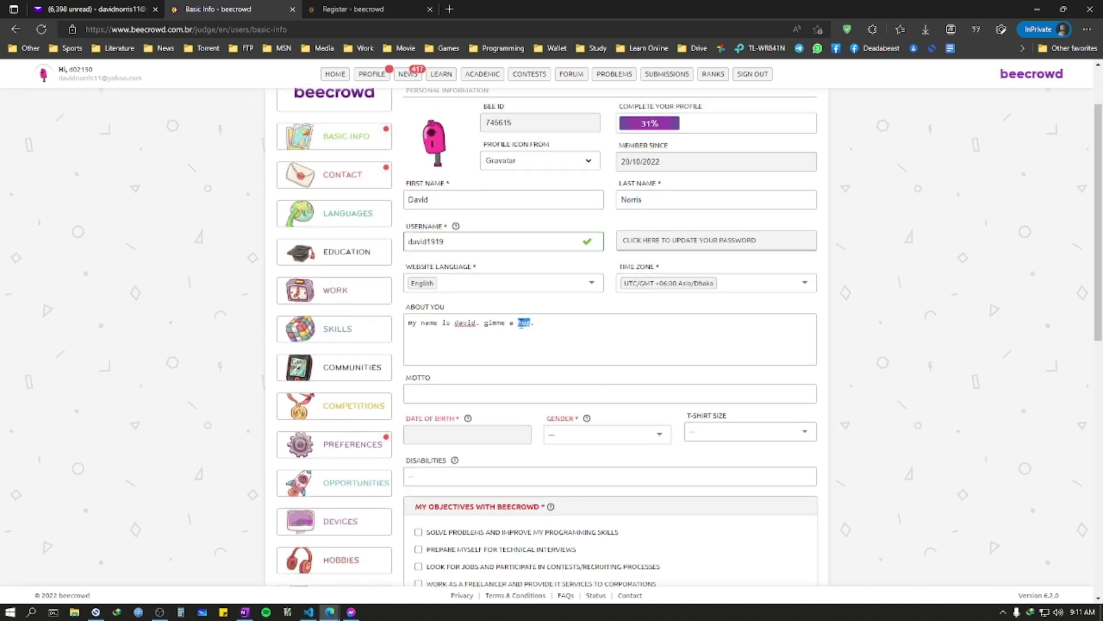
type("handshake")
left_click(518, 396)
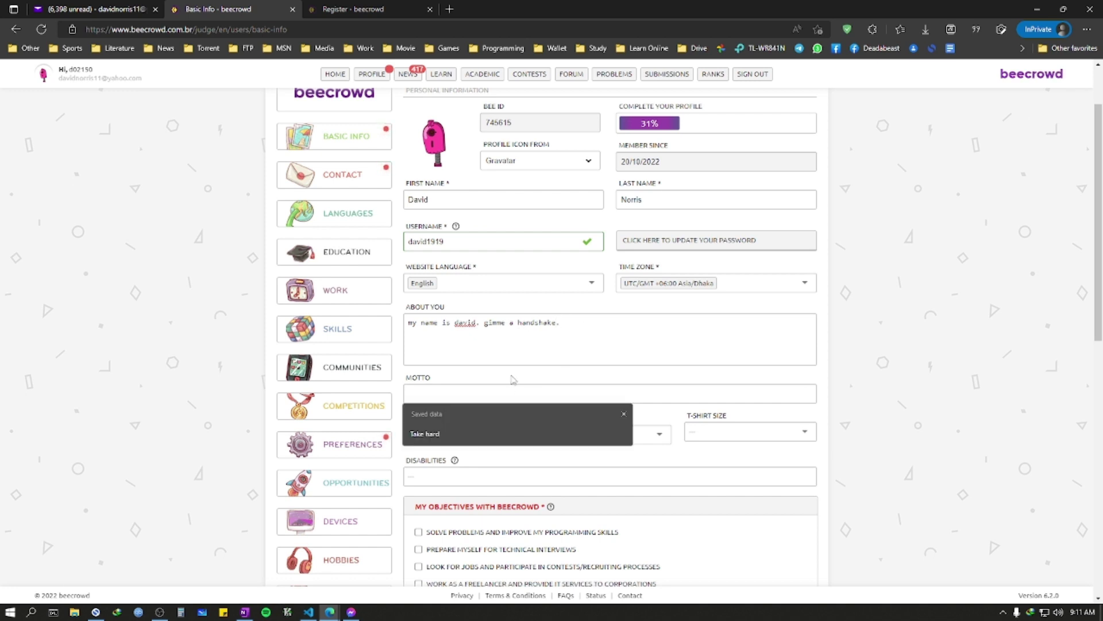
type("gimme a hands")
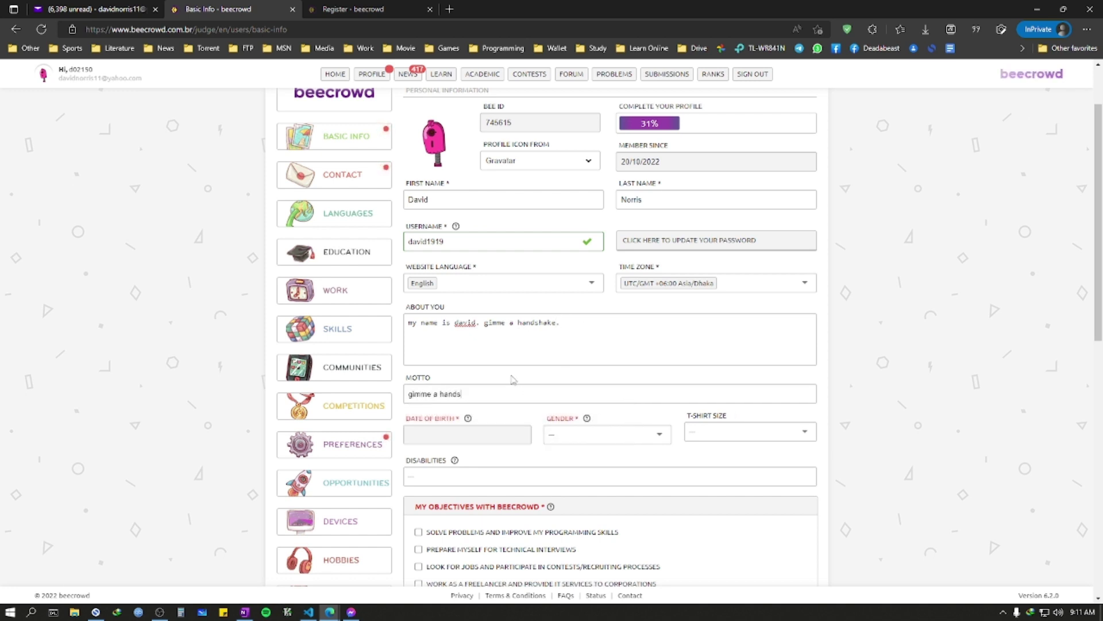
type("hake")
left_click(484, 443)
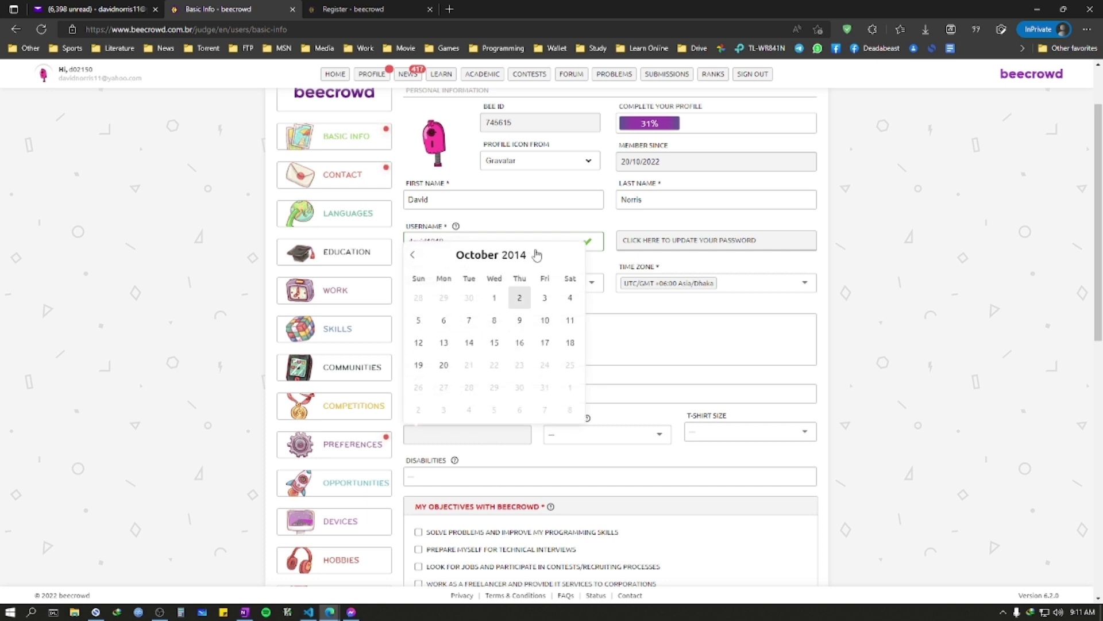
left_click(531, 259)
left_click(531, 259)
left_click(531, 260)
left_click(531, 260)
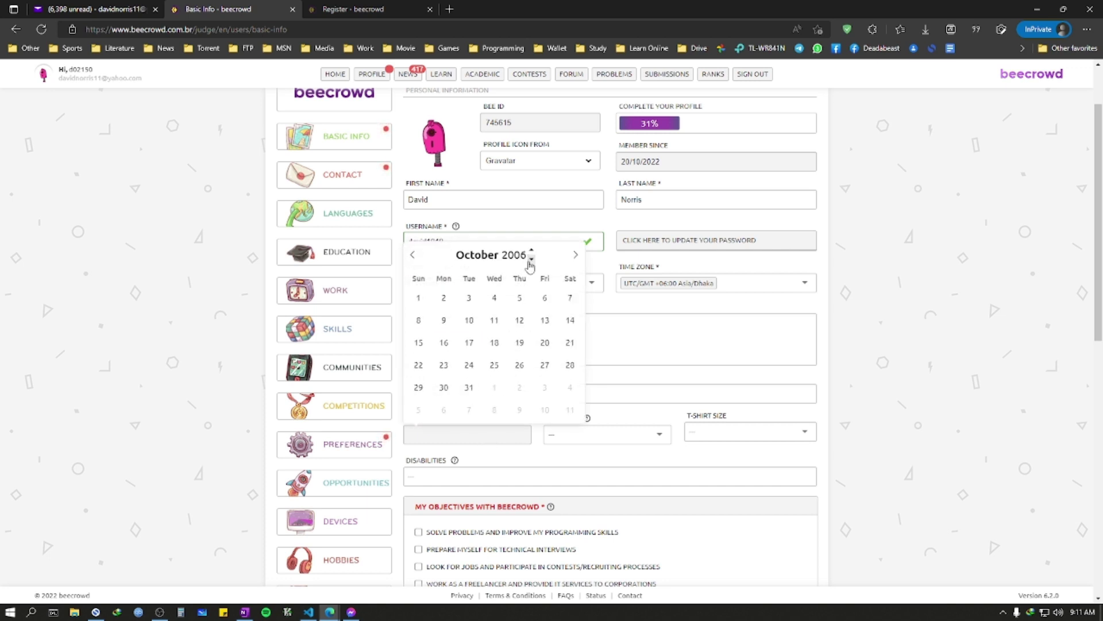
left_click(531, 260)
left_click(531, 260)
left_click(531, 260)
left_click(531, 260)
left_click(531, 260)
left_click(531, 260)
left_click(531, 260)
left_click(531, 260)
left_click(415, 256)
left_click(415, 256)
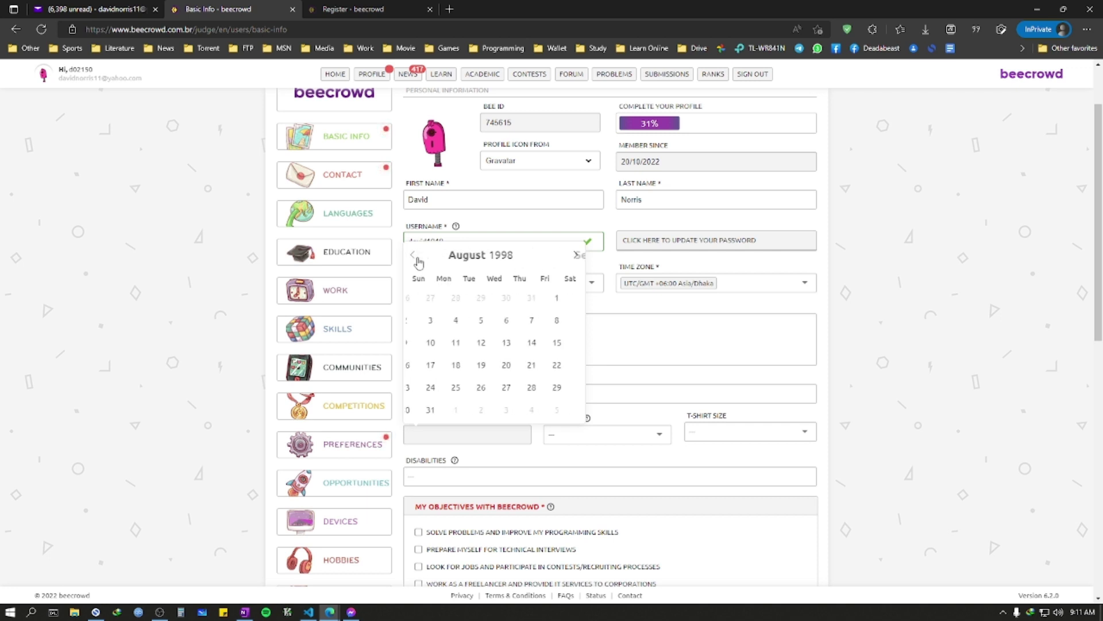
left_click(565, 297)
Step: Set gender to Male and T-shirt size to L
left_click(603, 432)
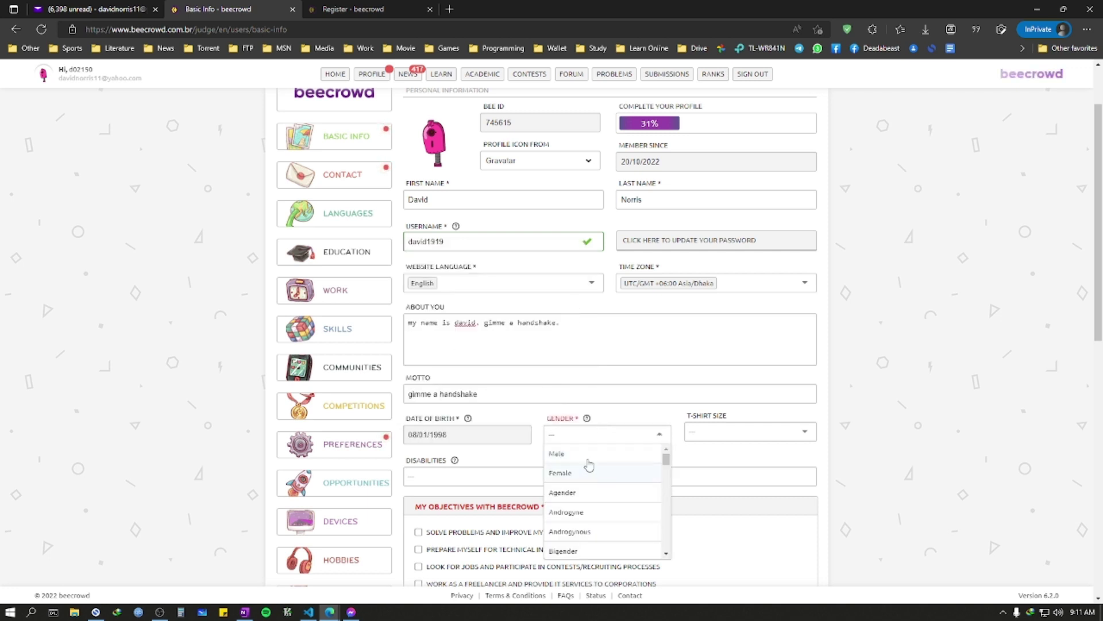
left_click(588, 456)
scroll(718, 390, "down", 2)
left_click(739, 352)
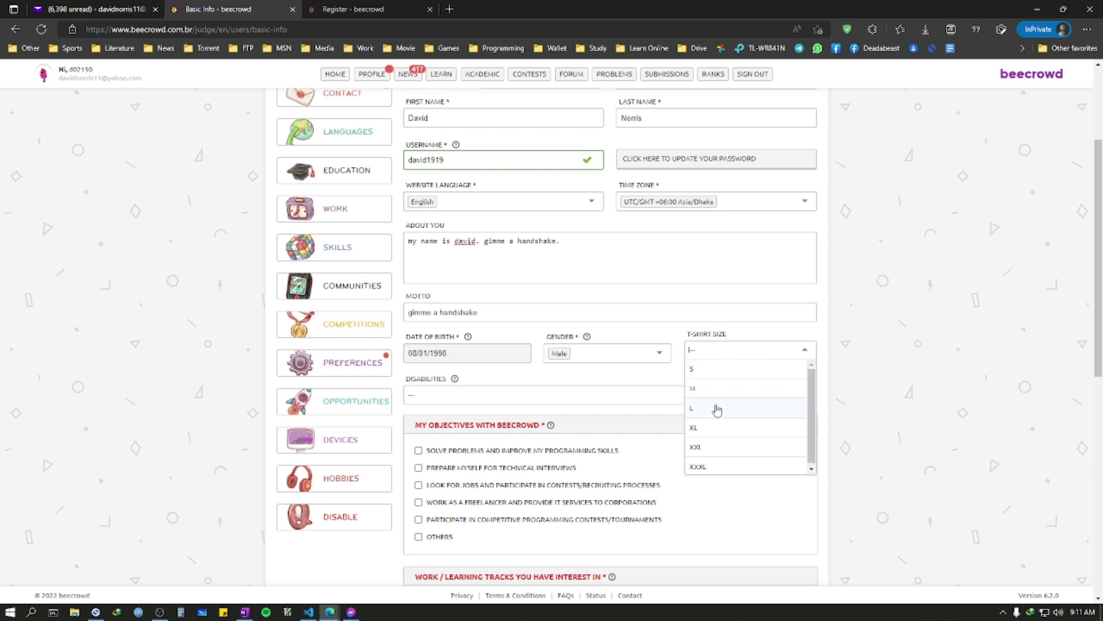
left_click(717, 409)
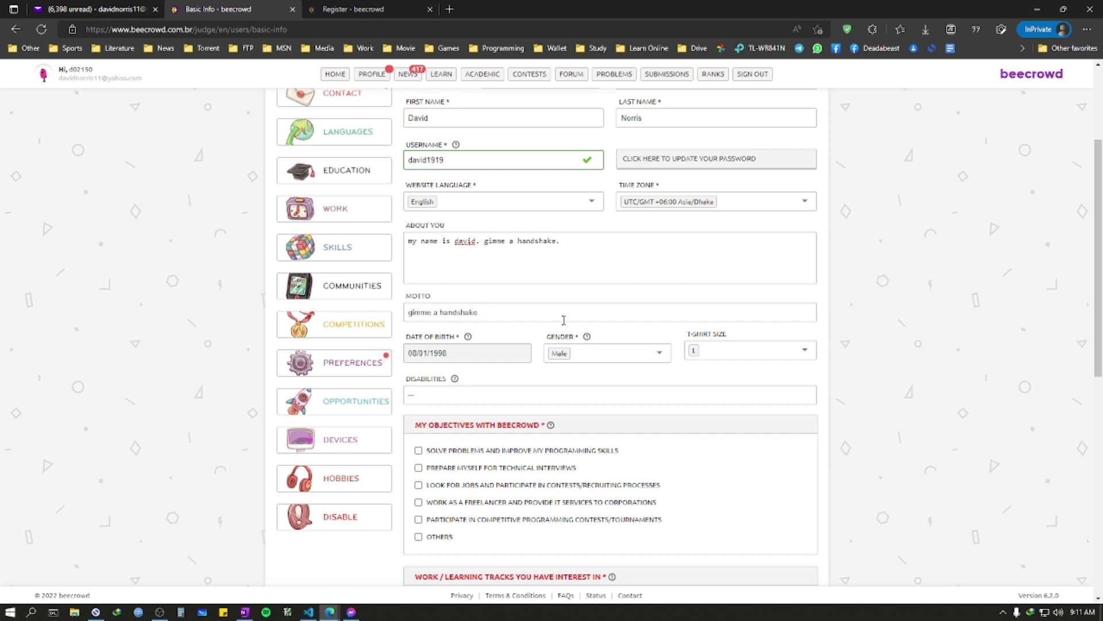
scroll(577, 320, "up", 3)
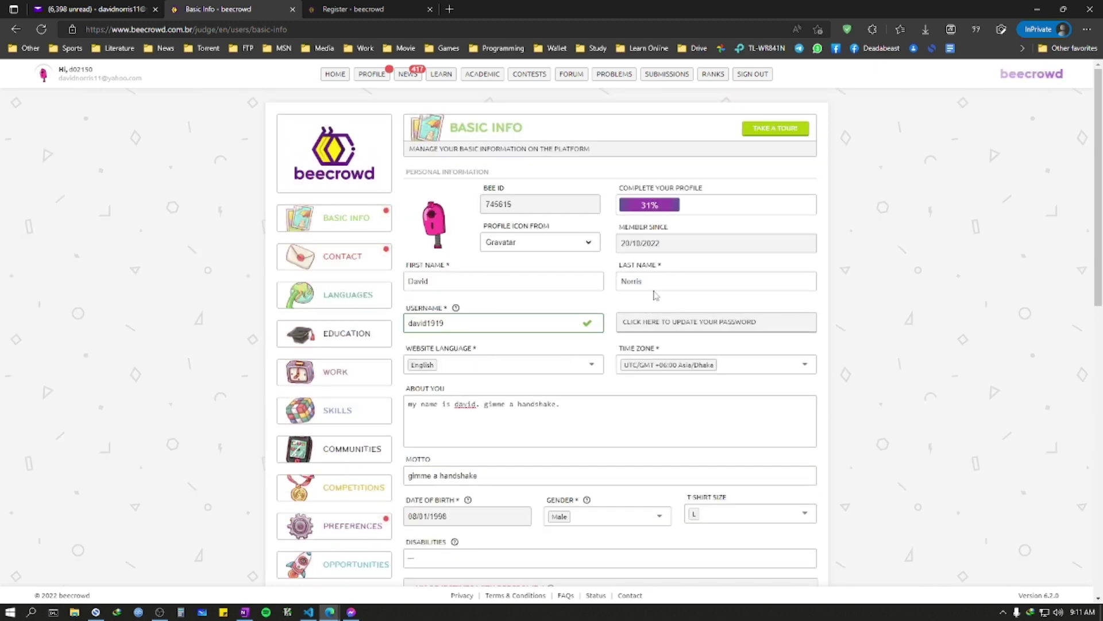
scroll(548, 370, "down", 5)
scroll(460, 287, "up", 4)
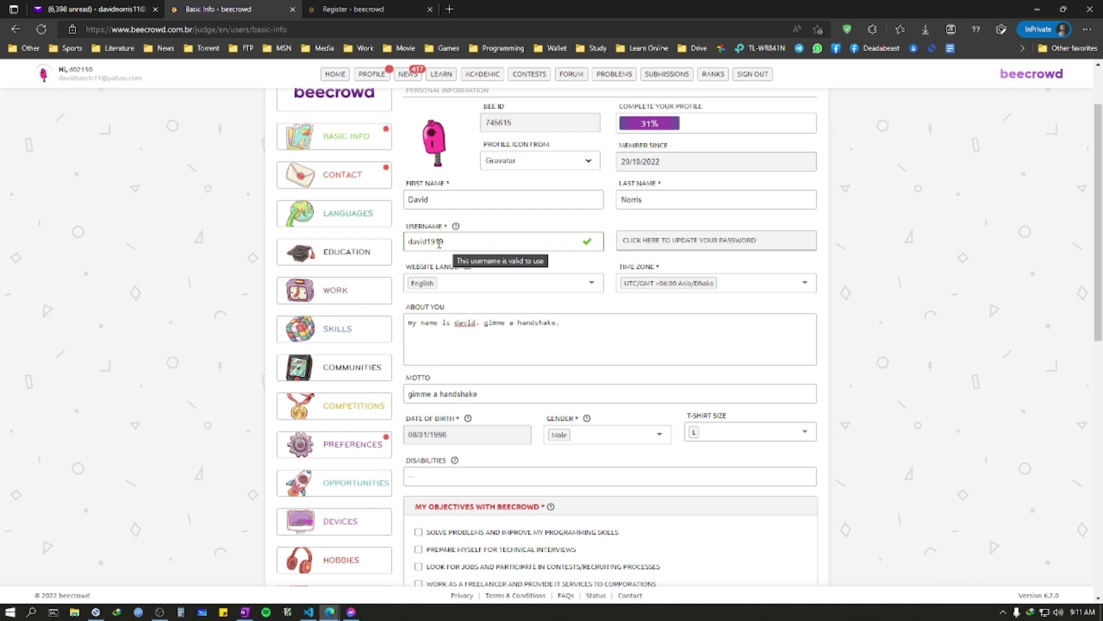
Step: Open the Rank leaderboard in a new tab, look through it, and return to Basic Info
left_click(353, 10)
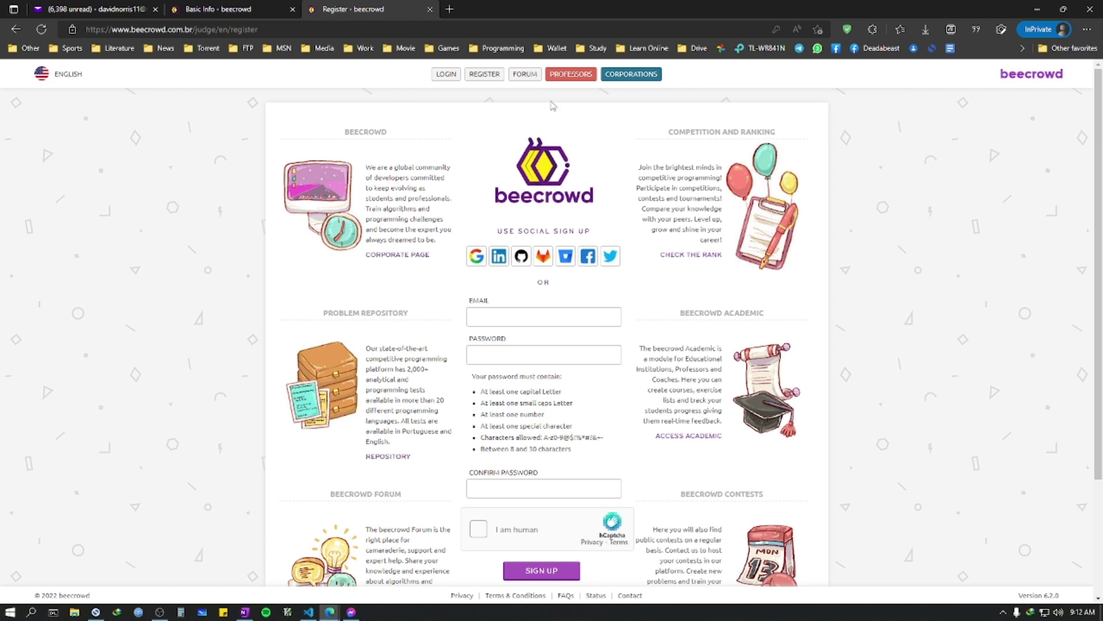
left_click(219, 8)
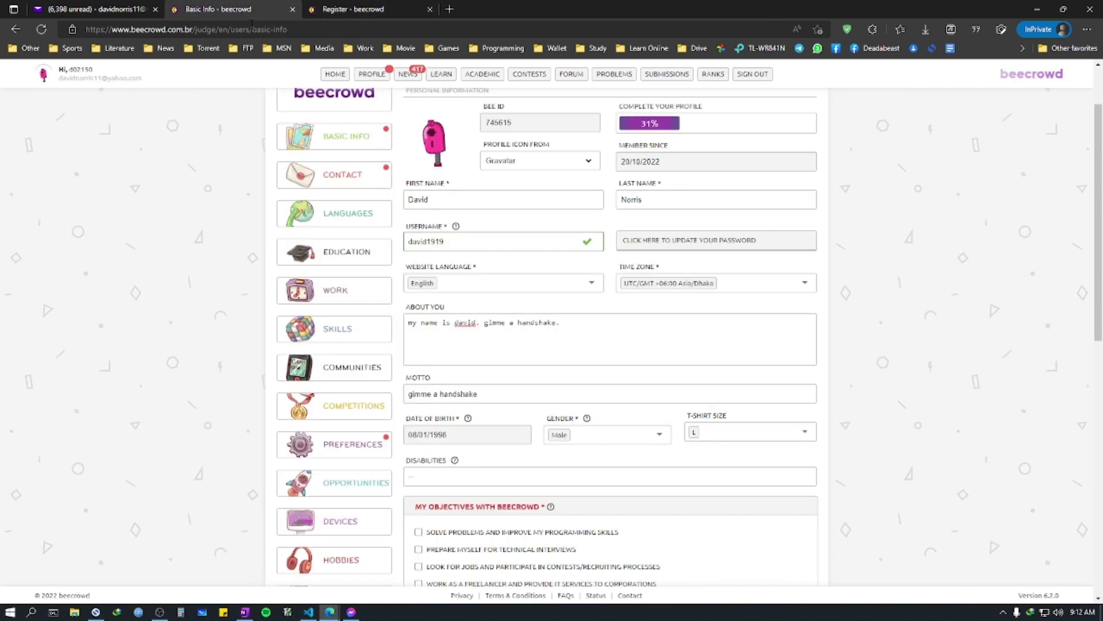
scroll(413, 92, "up", 3)
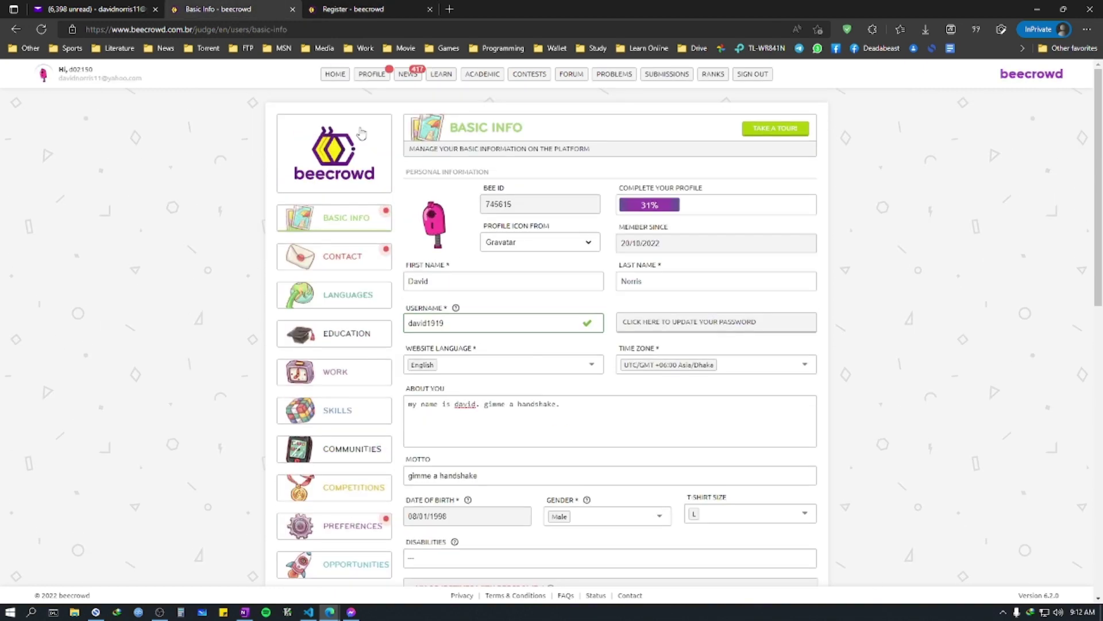
right_click(340, 75)
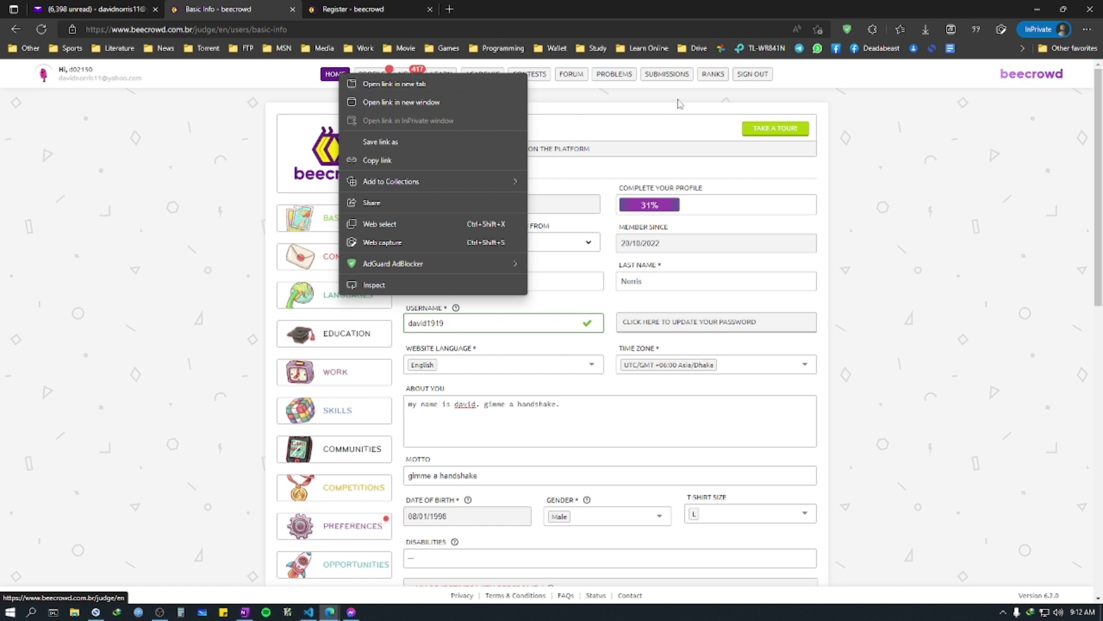
right_click(704, 75)
left_click(718, 85)
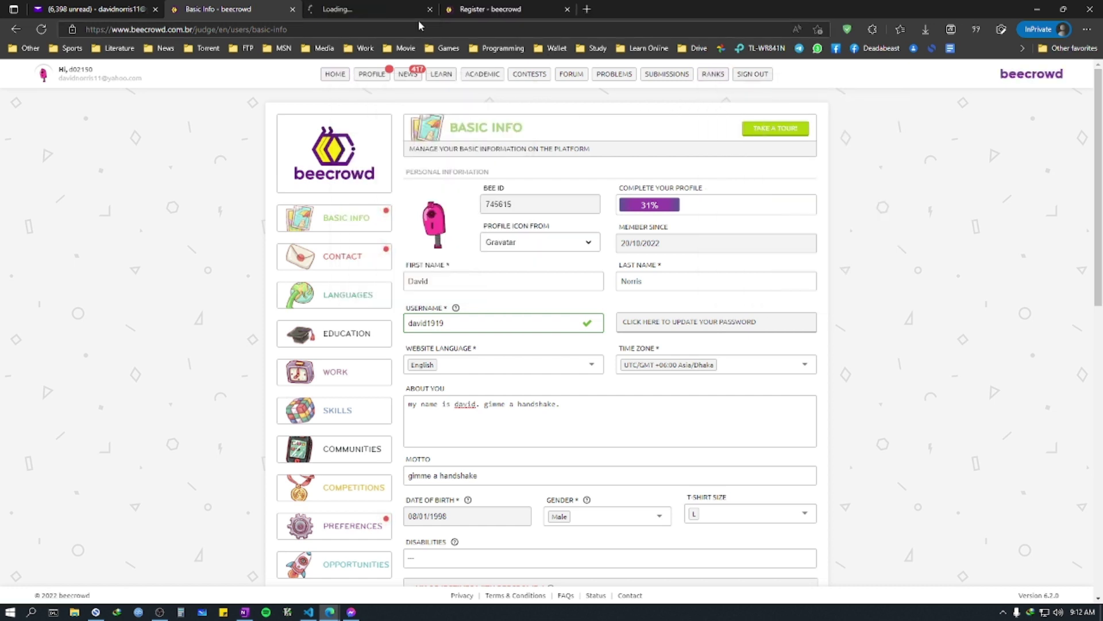
key("ctrl+Tab")
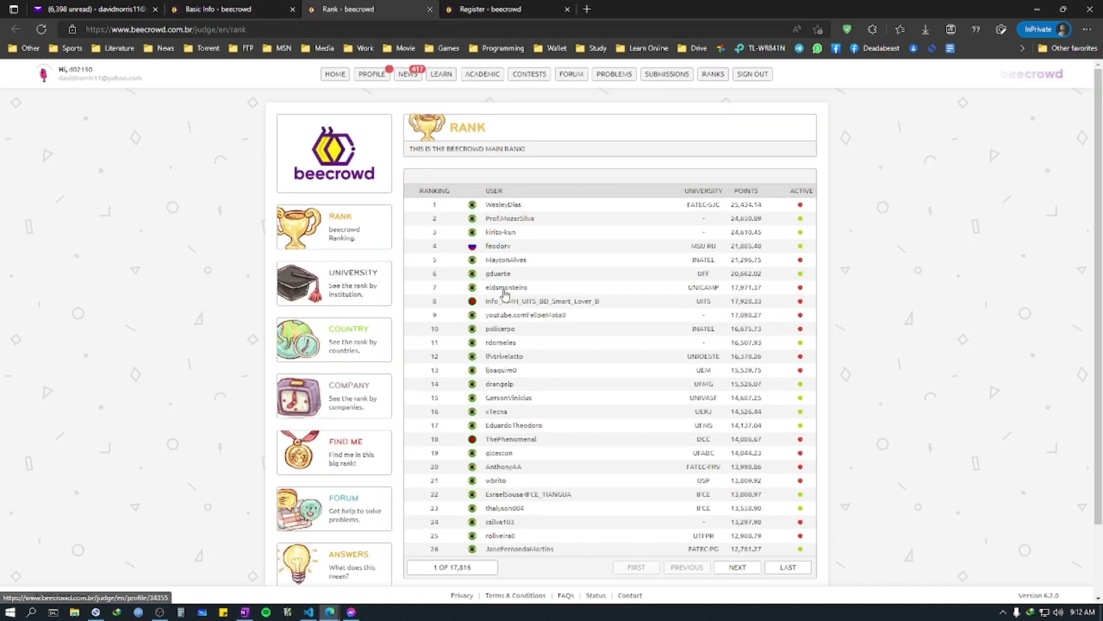
scroll(506, 339, "down", 2)
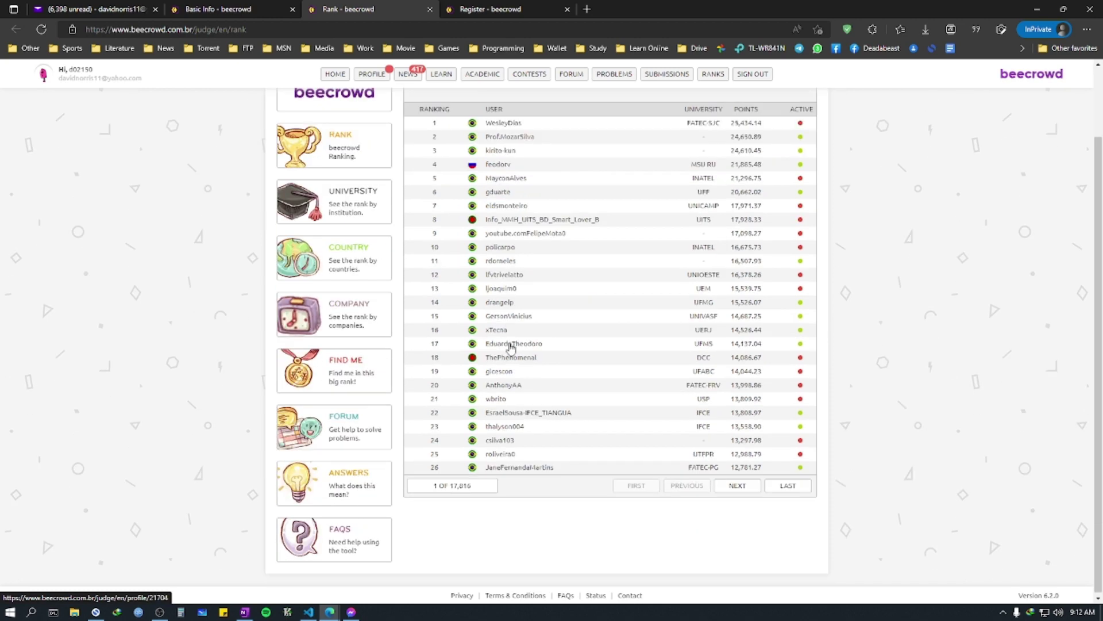
key("ctrl+shift+Tab")
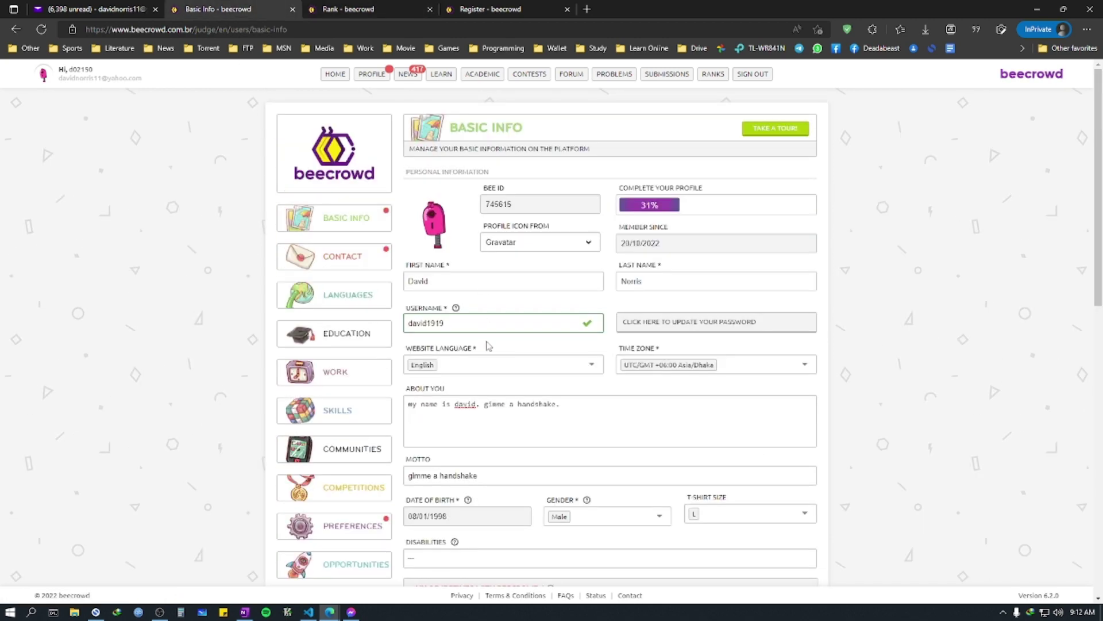
Step: Tick the problem-solving objective and the Development track, and mark yourself as a student
scroll(485, 332, "down", 5)
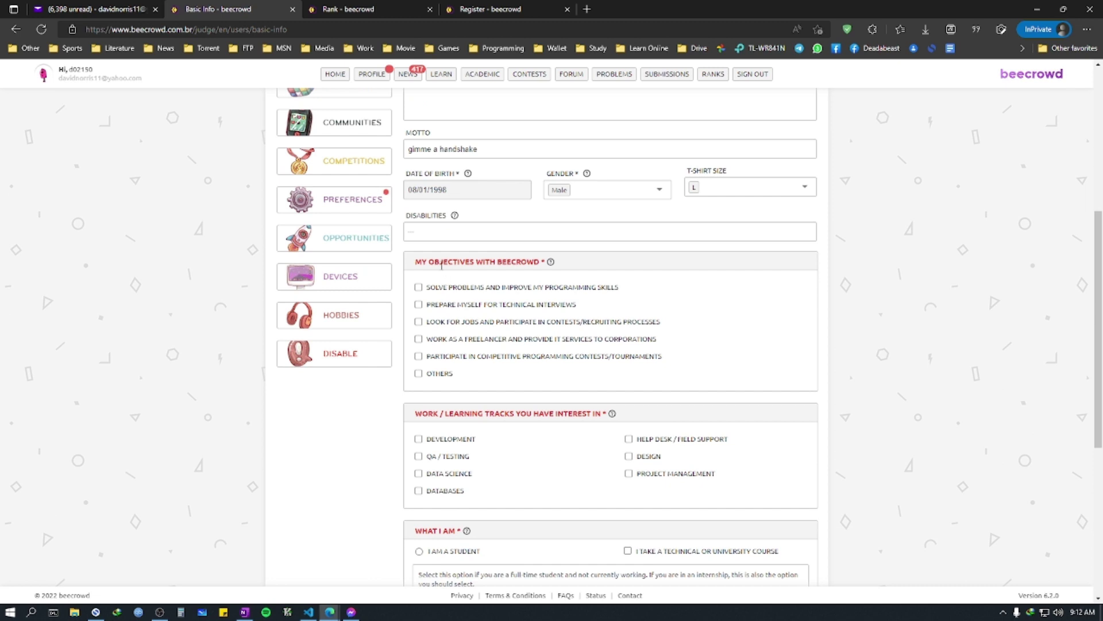
left_click(437, 230)
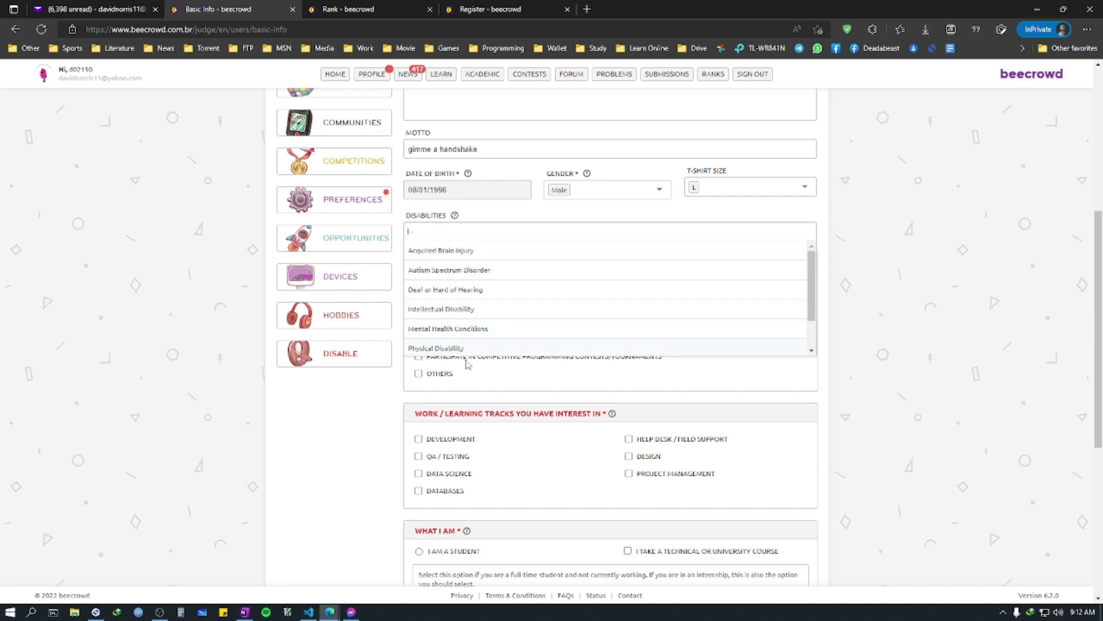
key("Escape")
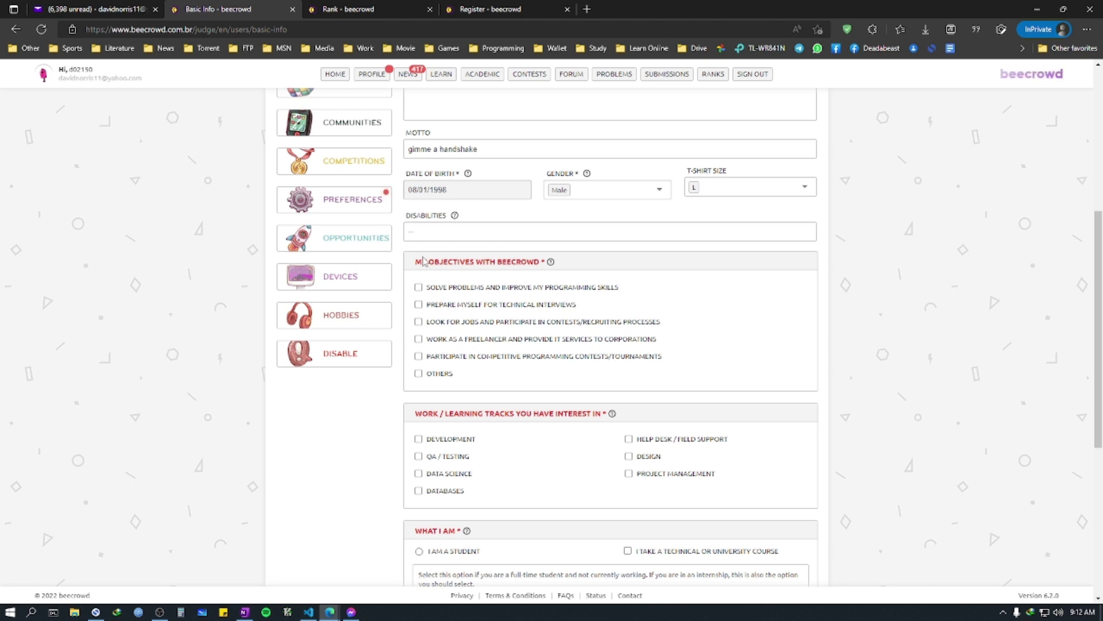
left_click_drag(421, 262, 534, 261)
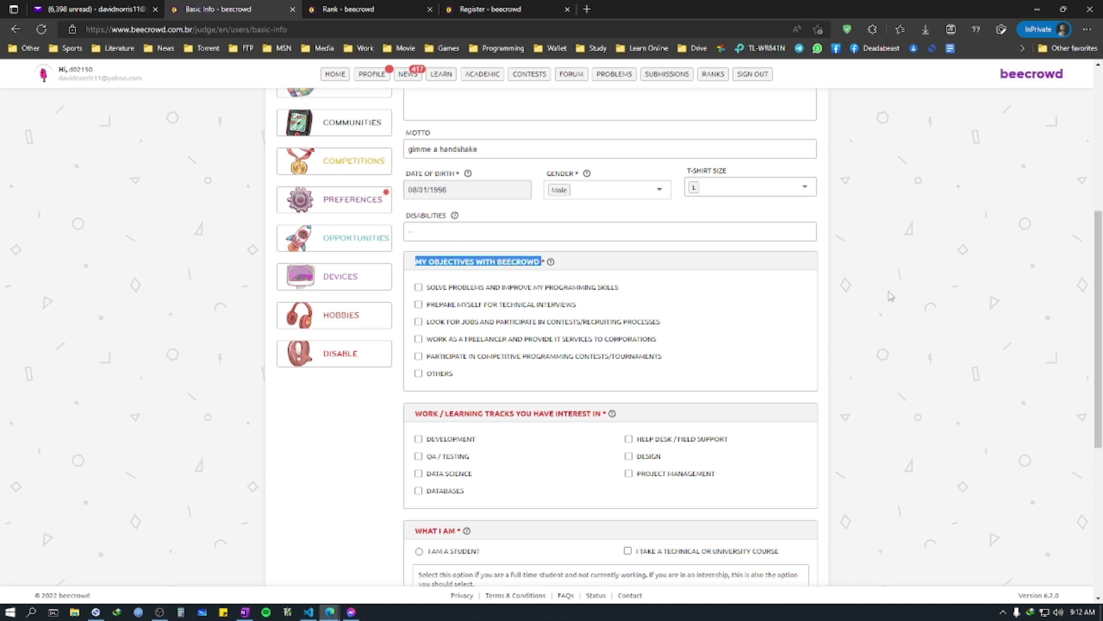
left_click(454, 287)
scroll(500, 348, "down", 3)
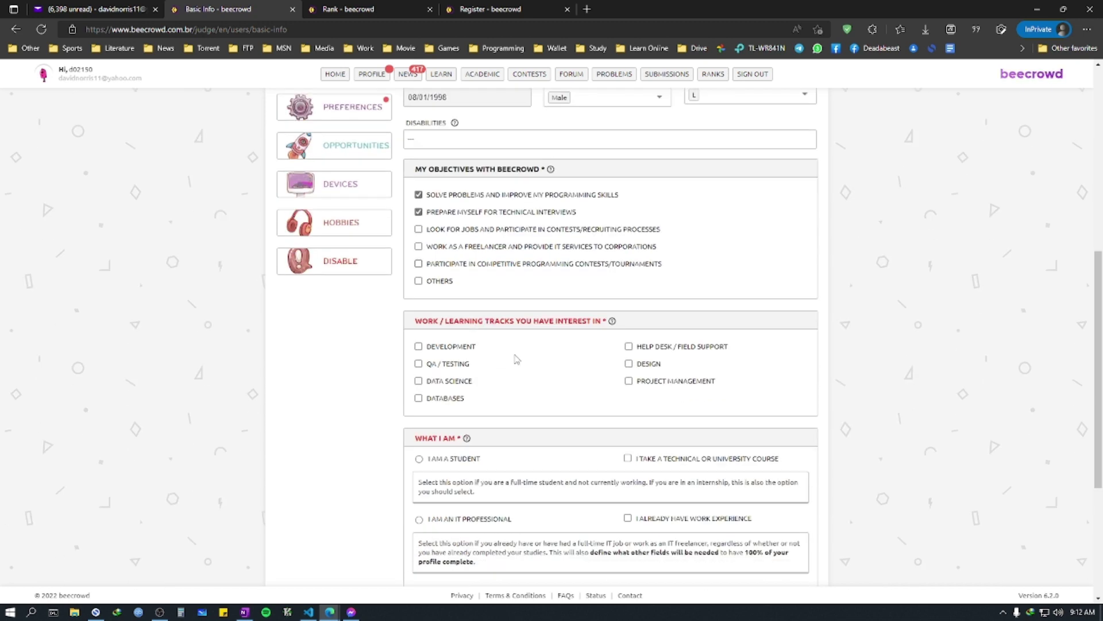
left_click(454, 276)
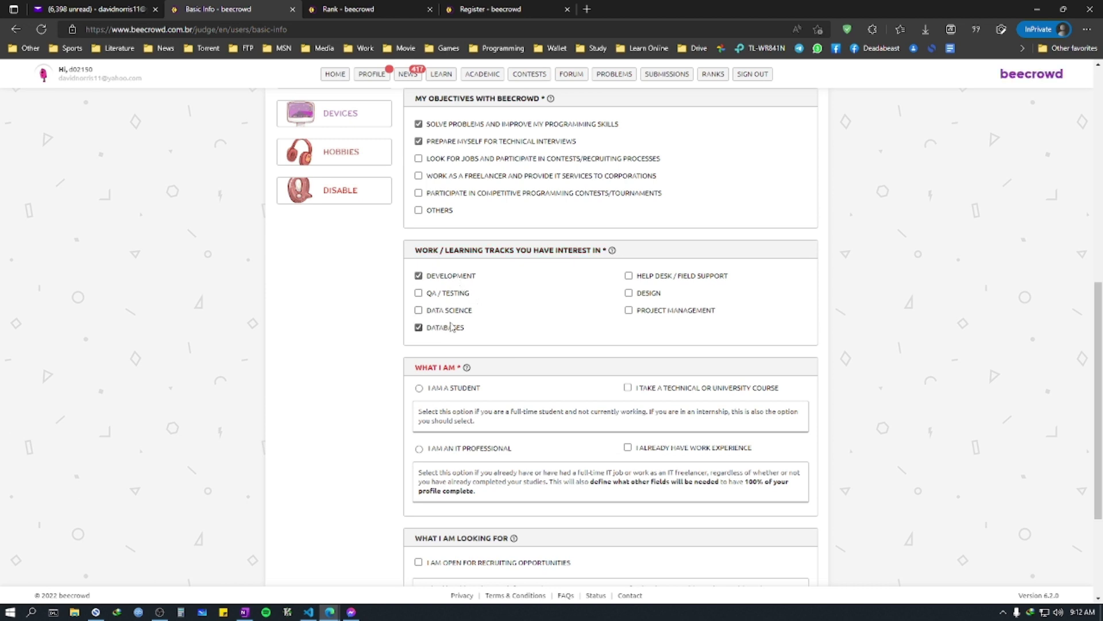
left_click(476, 389)
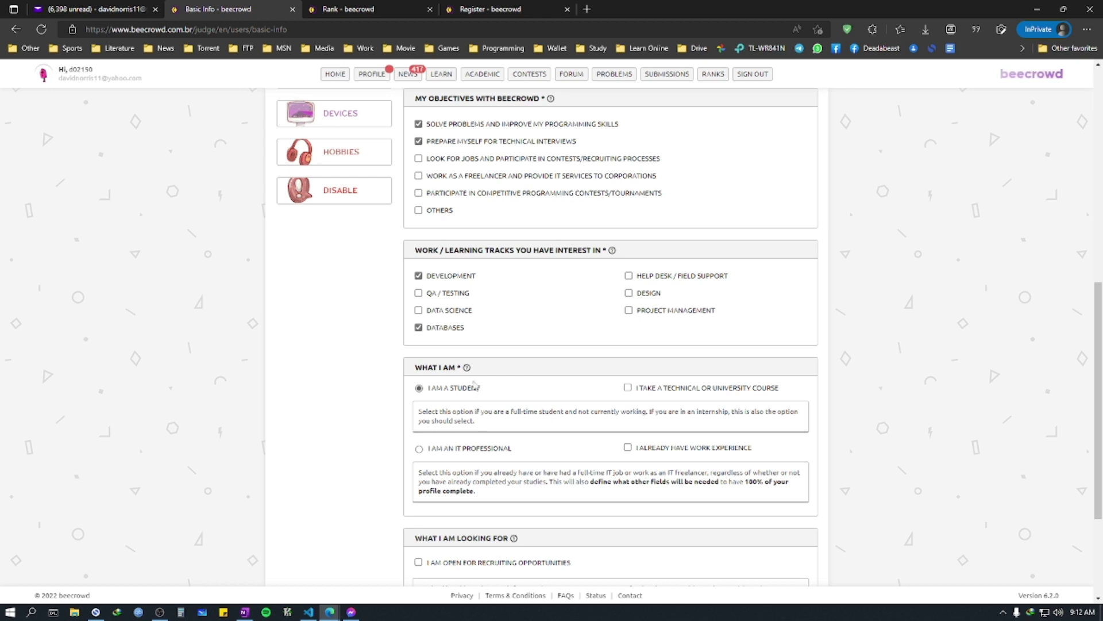
scroll(475, 316, "up", 2)
left_click_drag(416, 179, 541, 183)
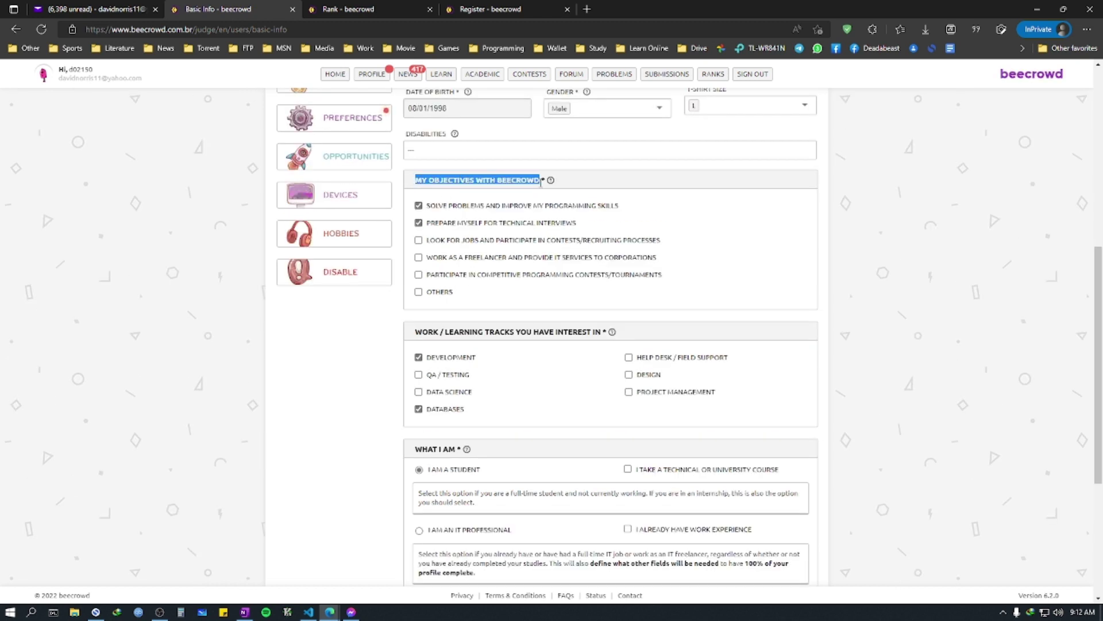
left_click(717, 223)
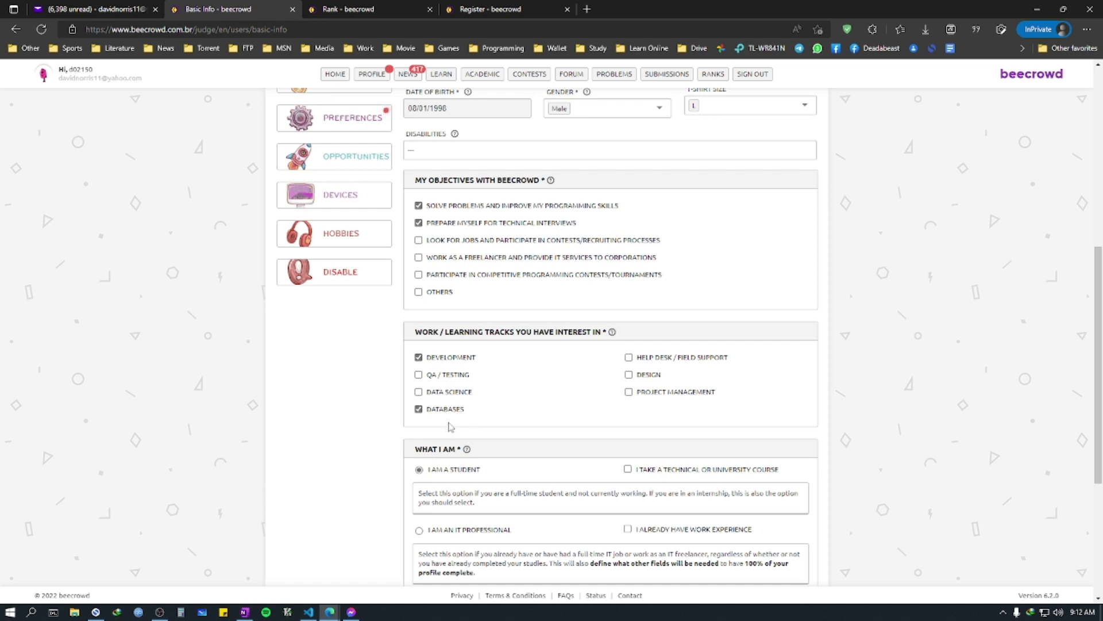
Step: Review the What I Am Looking For section and the rest of the form
scroll(452, 417, "down", 3)
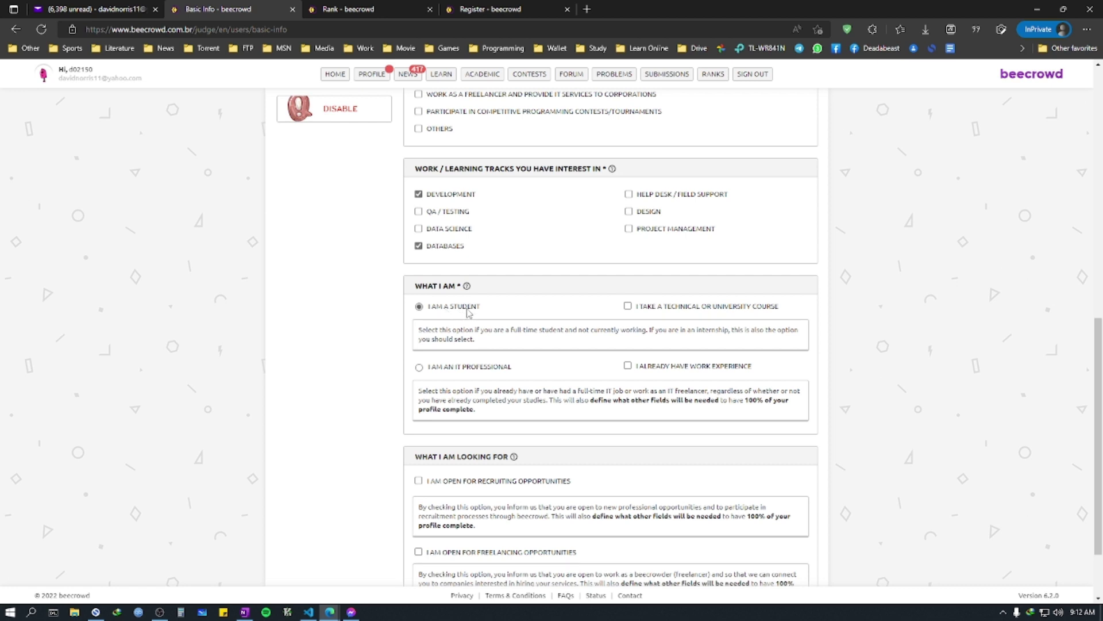
scroll(469, 312, "down", 2)
left_click_drag(411, 376, 675, 375)
left_click(675, 375)
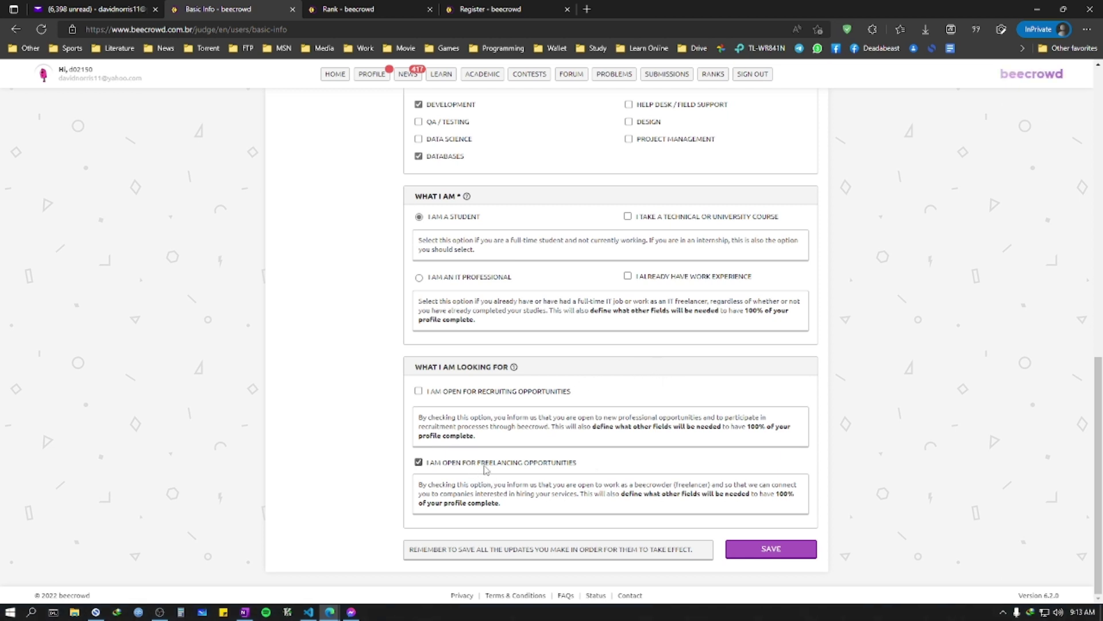
scroll(701, 491, "up", 9)
scroll(698, 491, "up", 6)
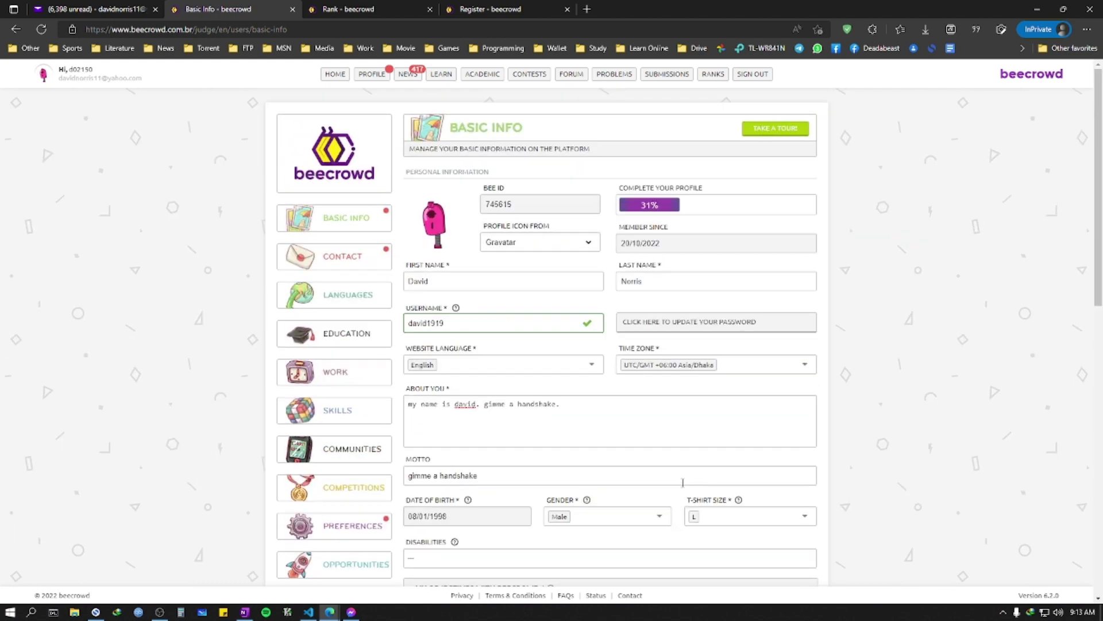
scroll(580, 511, "down", 15)
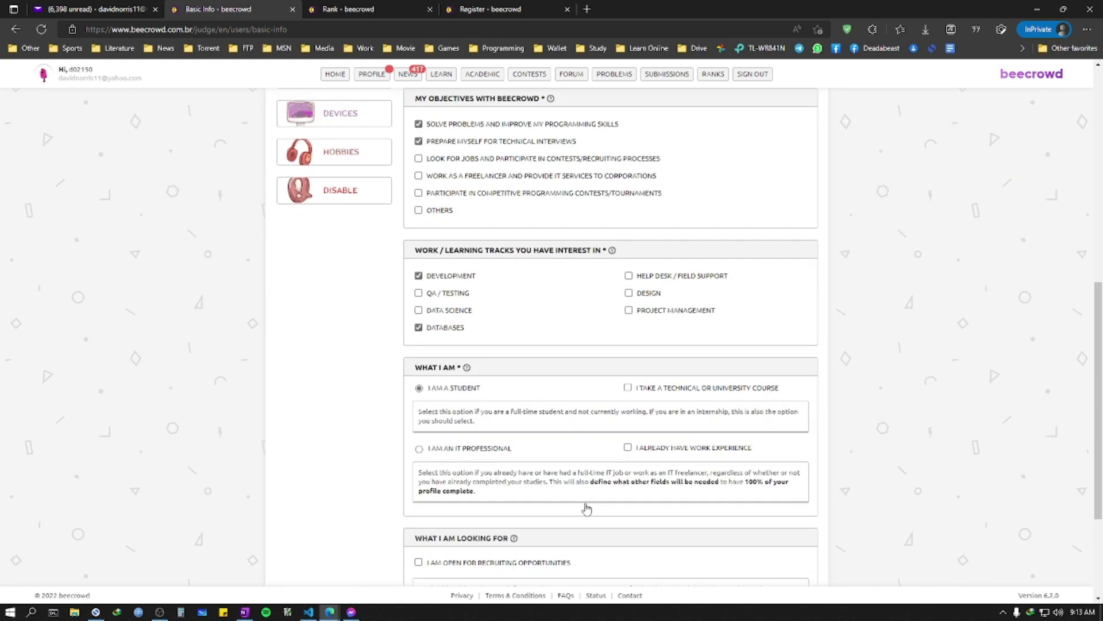
scroll(586, 507, "up", 15)
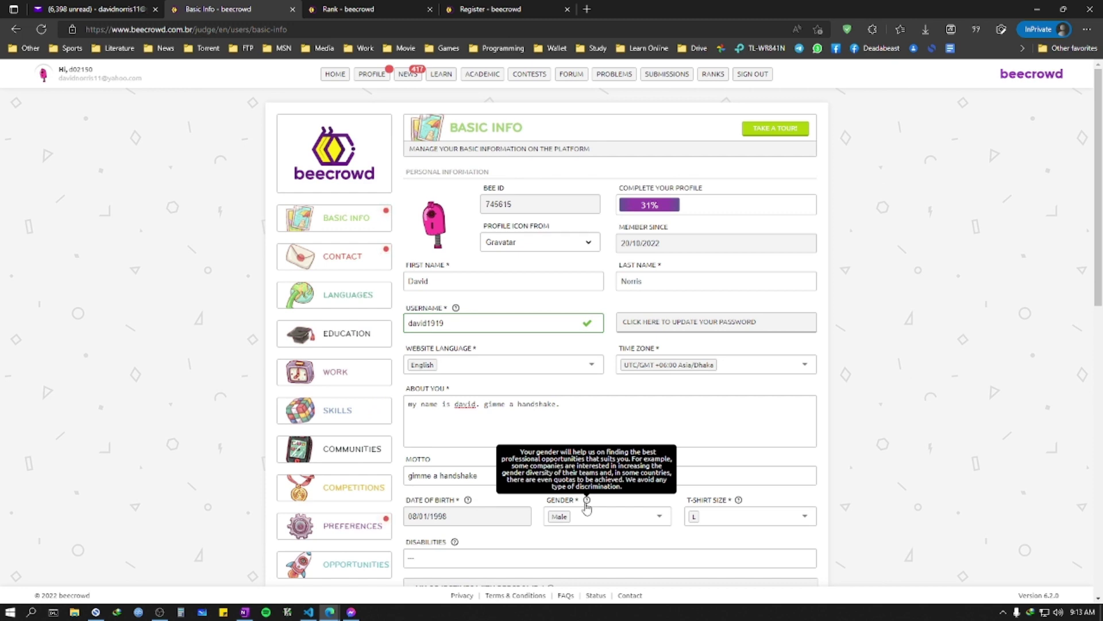
scroll(586, 507, "down", 15)
Step: Save the basic information and go to the Contact Data section
left_click(772, 549)
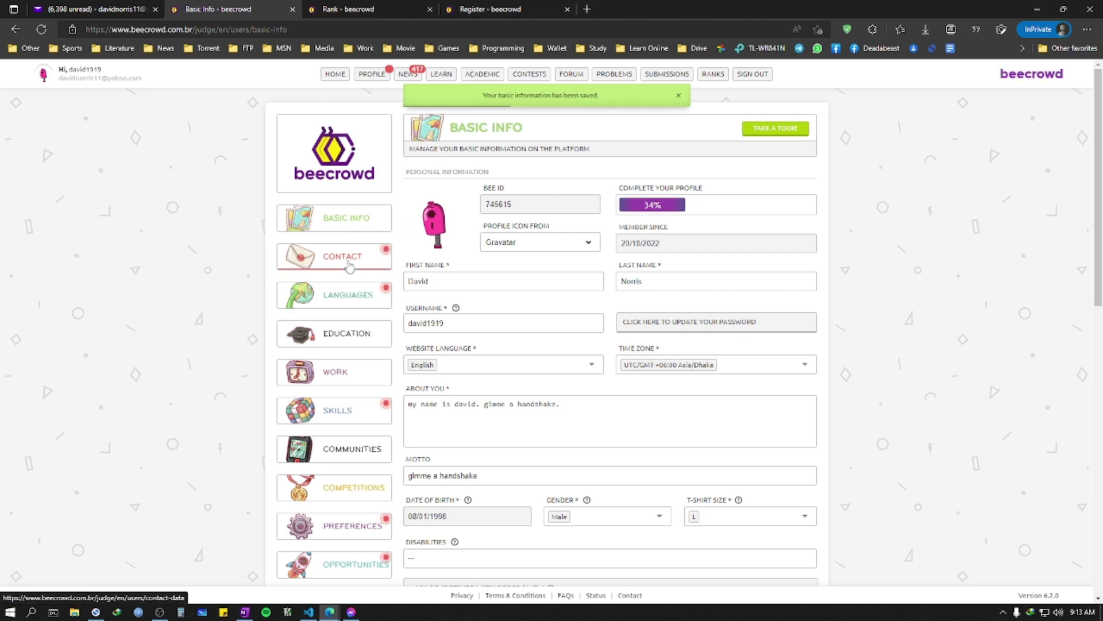
left_click(328, 255)
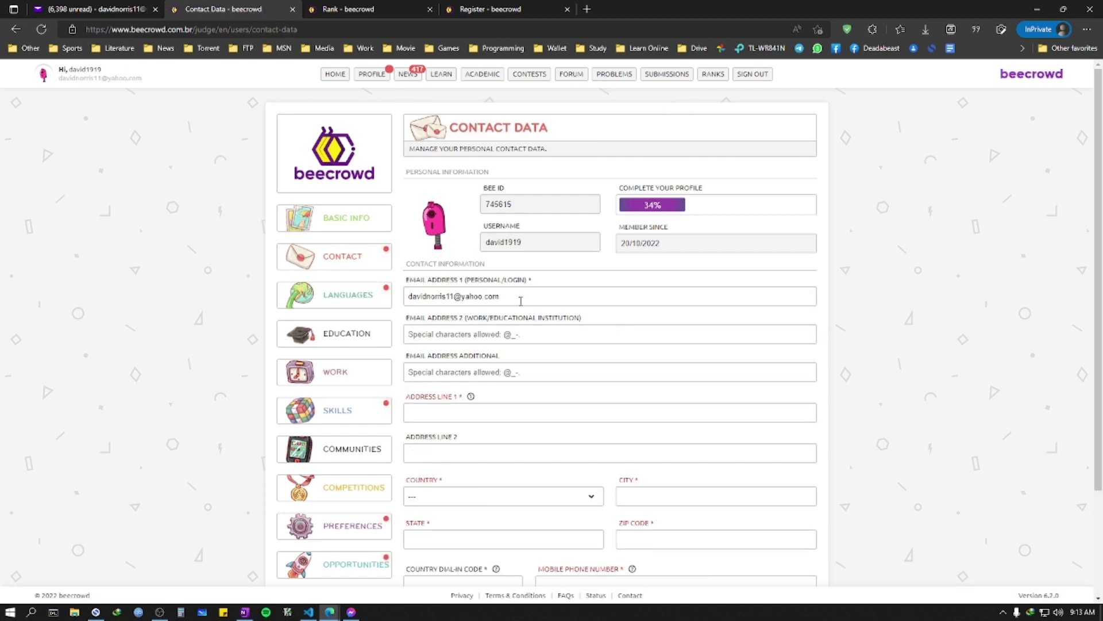
scroll(511, 317, "down", 1)
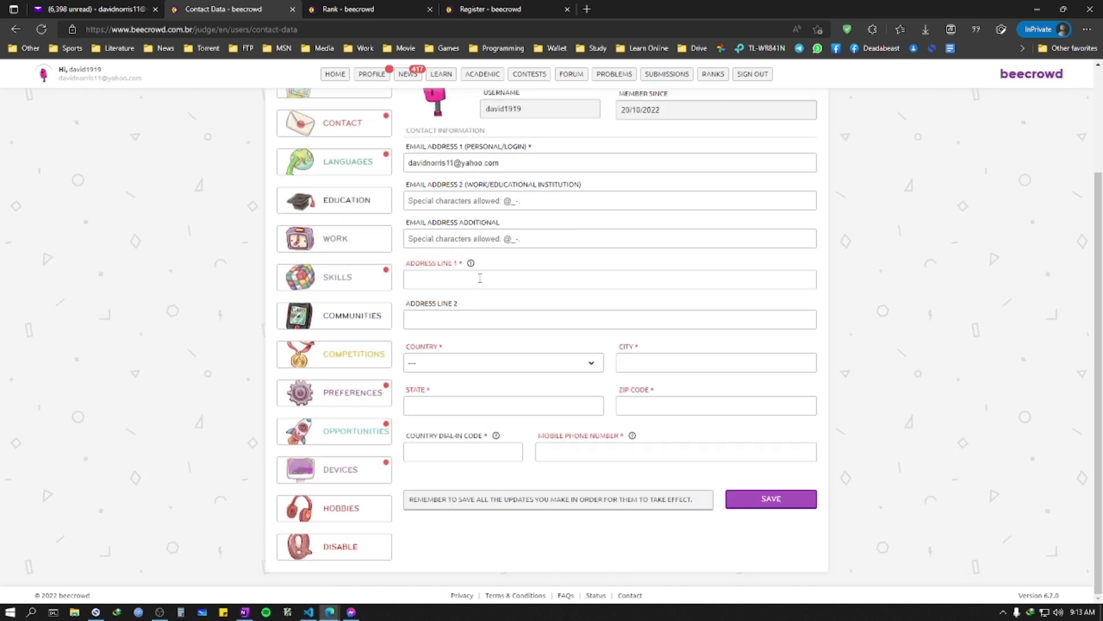
Step: Autofill the contact form's e-mail fields from the browser's saved info
left_click(480, 278)
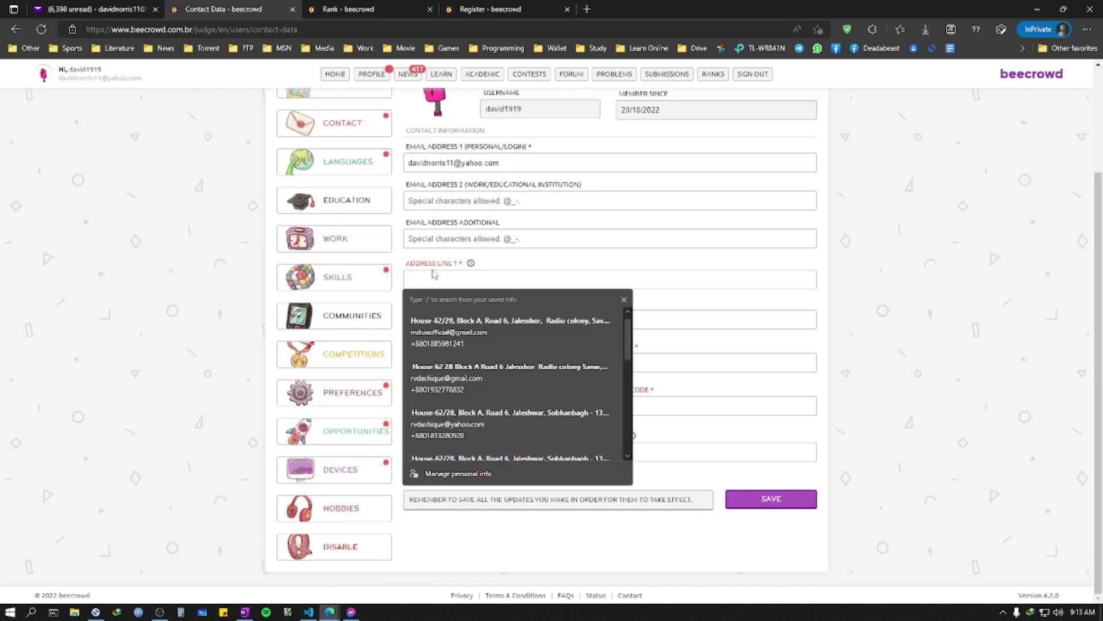
left_click(494, 378)
scroll(493, 383, "down", 3)
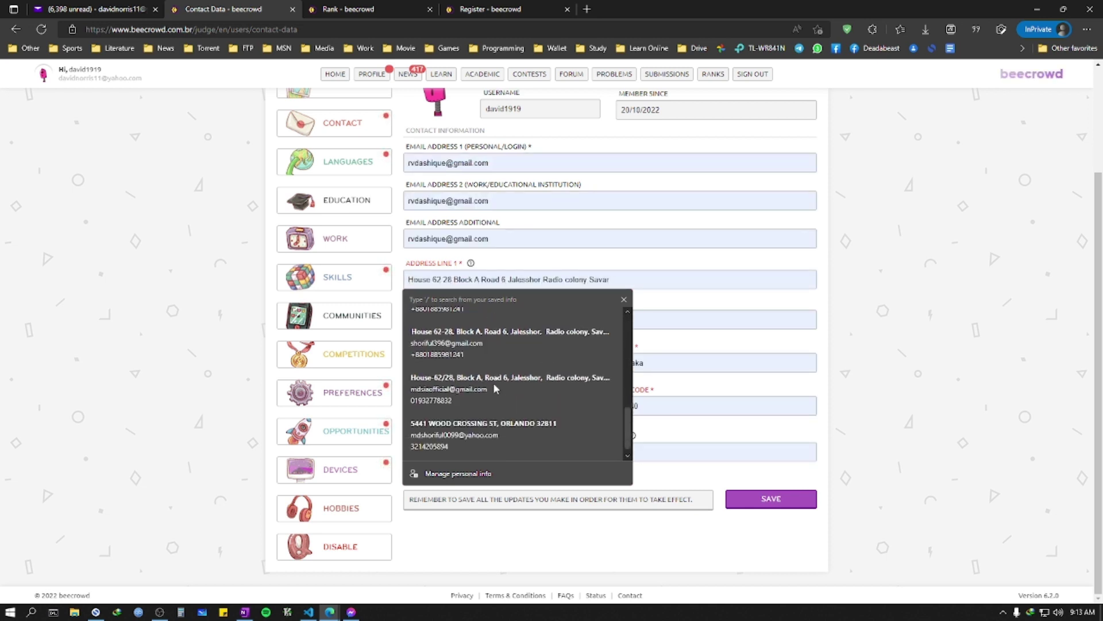
left_click(493, 426)
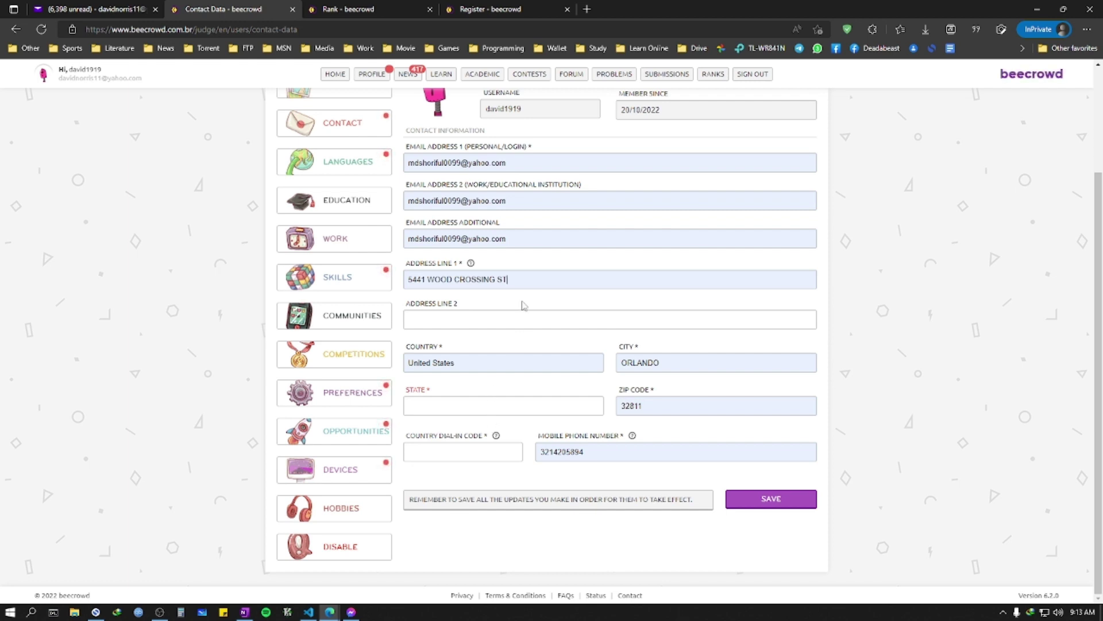
left_click(508, 280)
left_click_drag(508, 280, 400, 285)
key("ctrl+c")
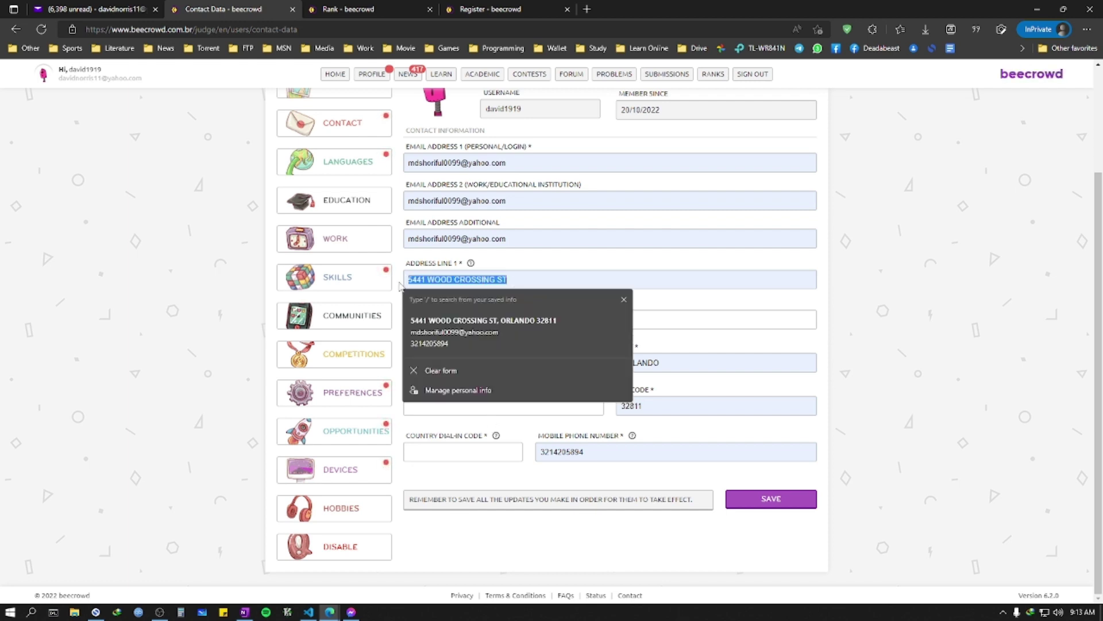
left_click(807, 318)
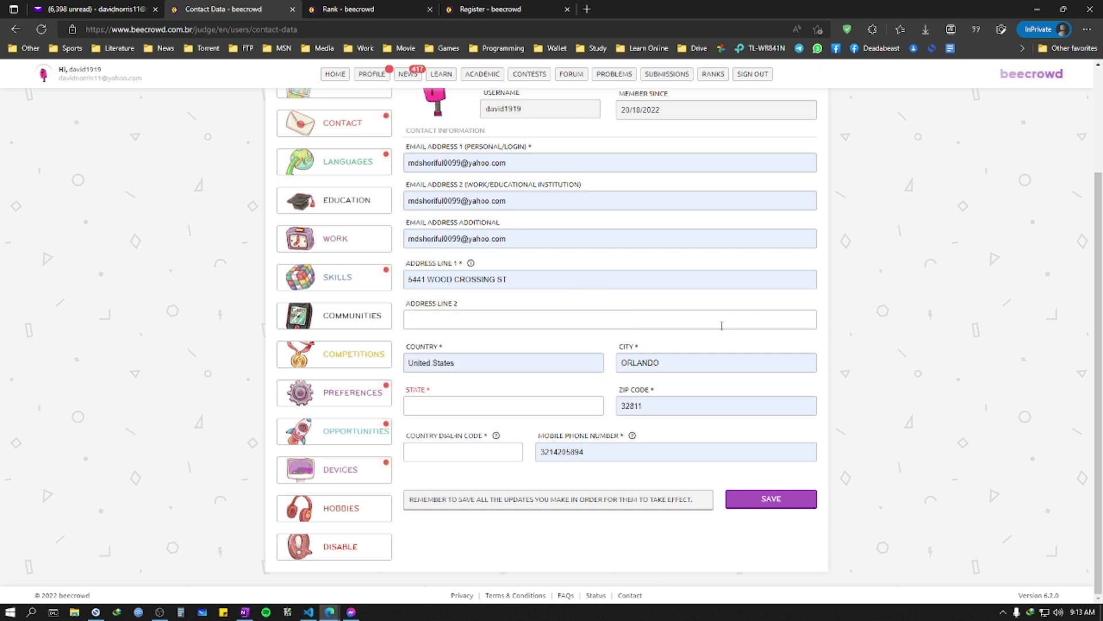
left_click(575, 277)
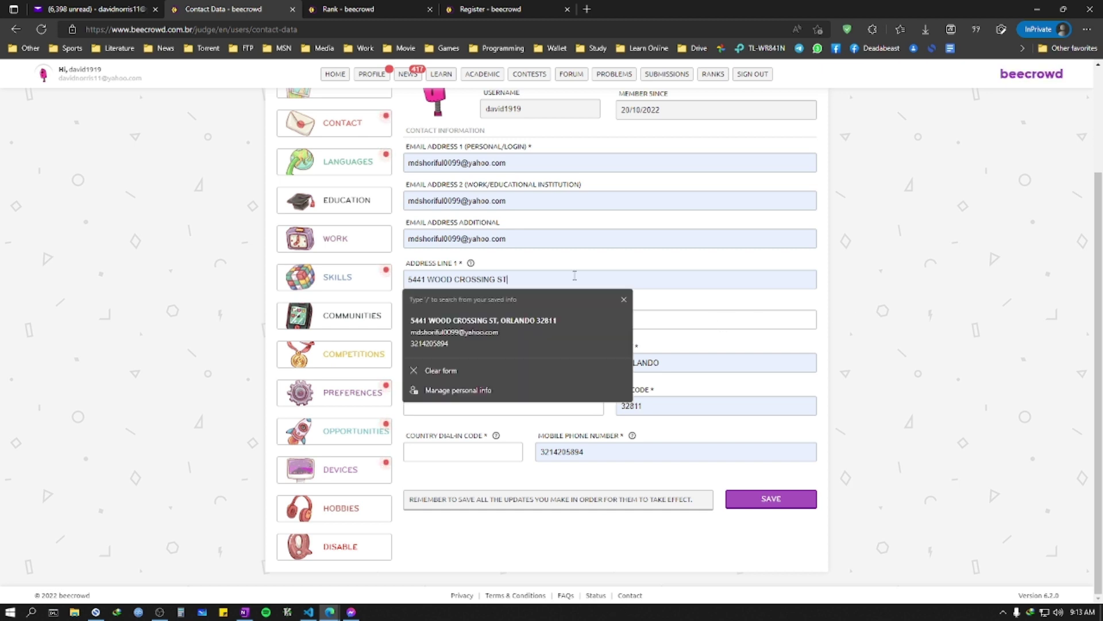
left_click(545, 164)
left_click(500, 253)
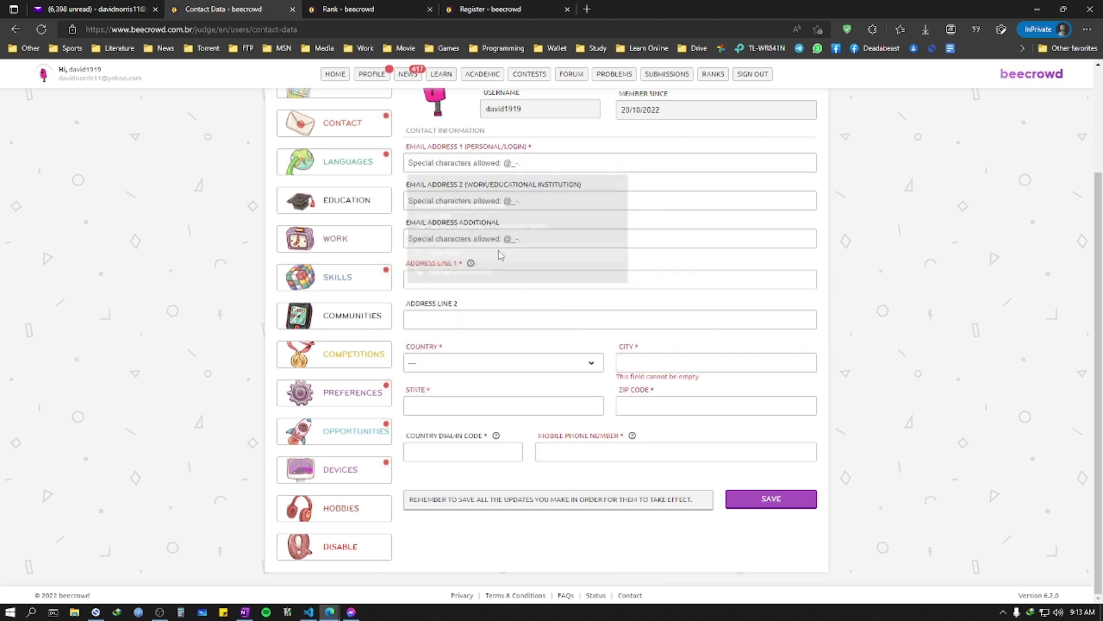
left_click(509, 161)
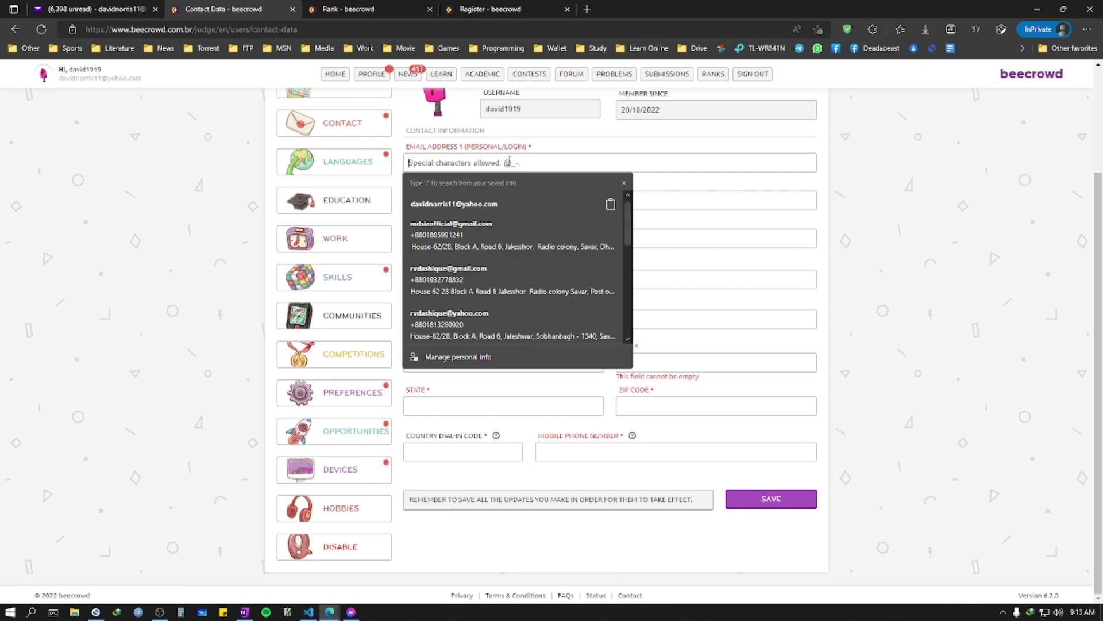
left_click(502, 196)
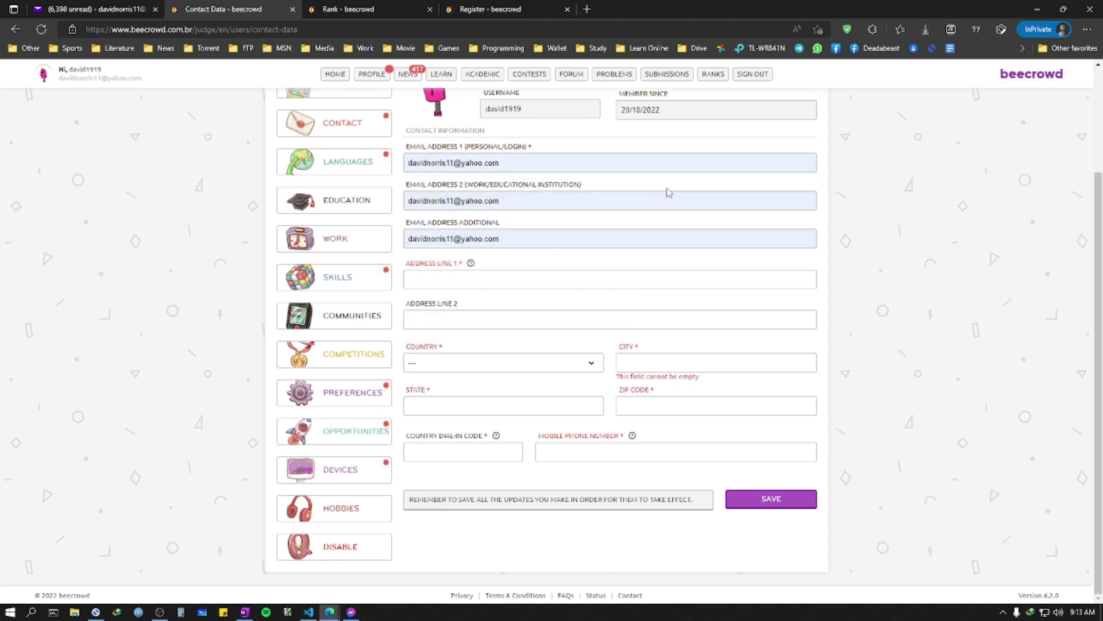
Step: Delete the second and additional e-mail addresses
triple_click(489, 200)
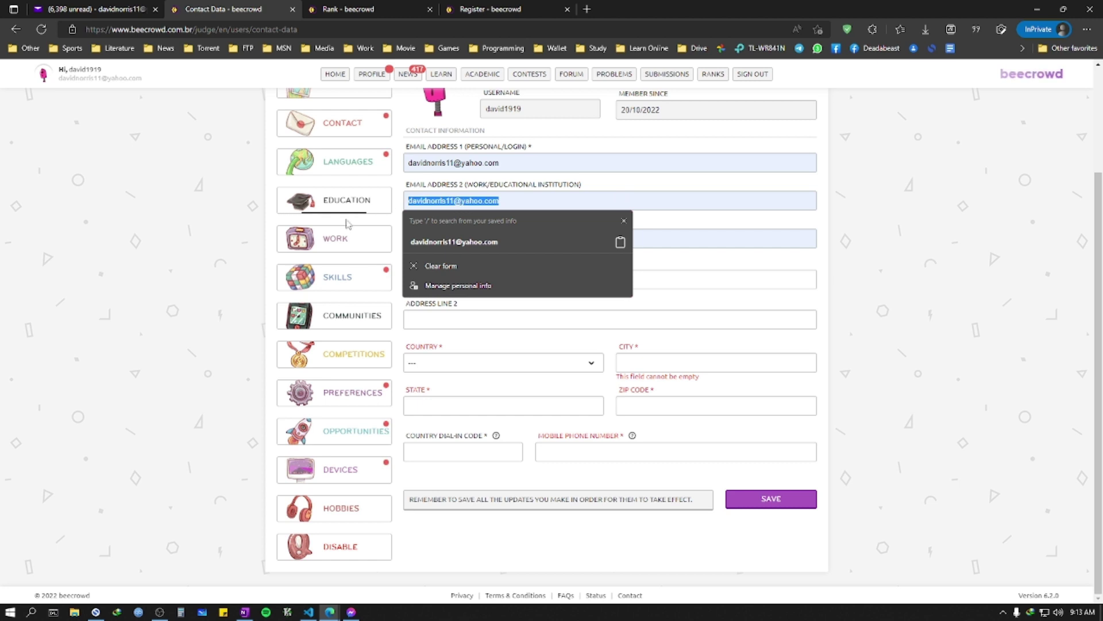
key("BackSpace")
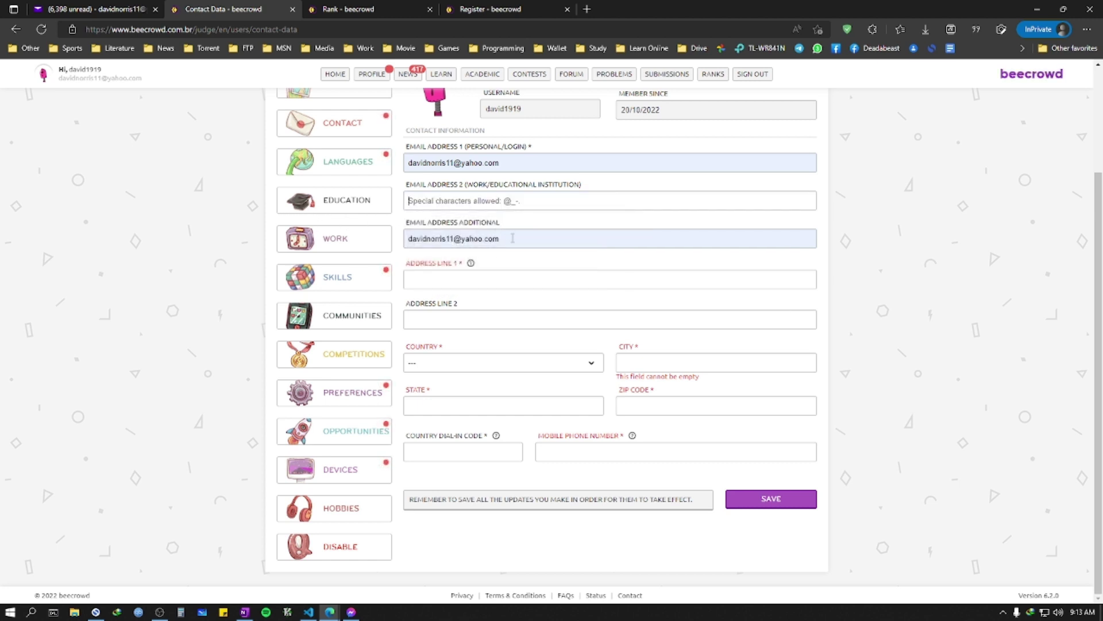
triple_click(512, 238)
key("BackSpace")
Step: Clear the autofilled first address line so it is empty
left_click(511, 280)
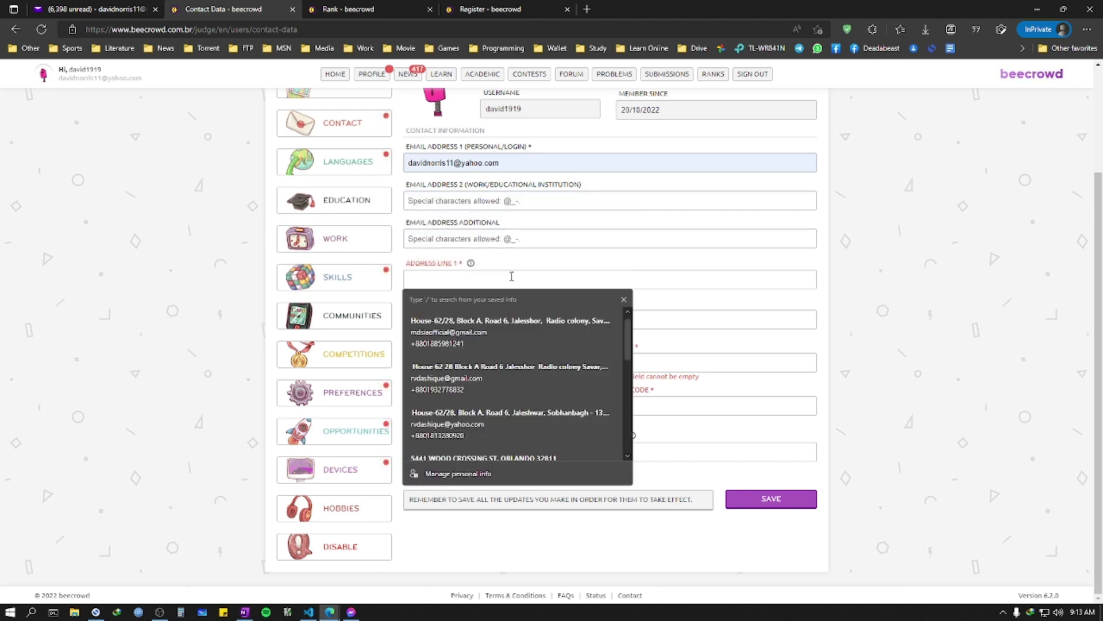
key("ctrl+v")
left_click(758, 264)
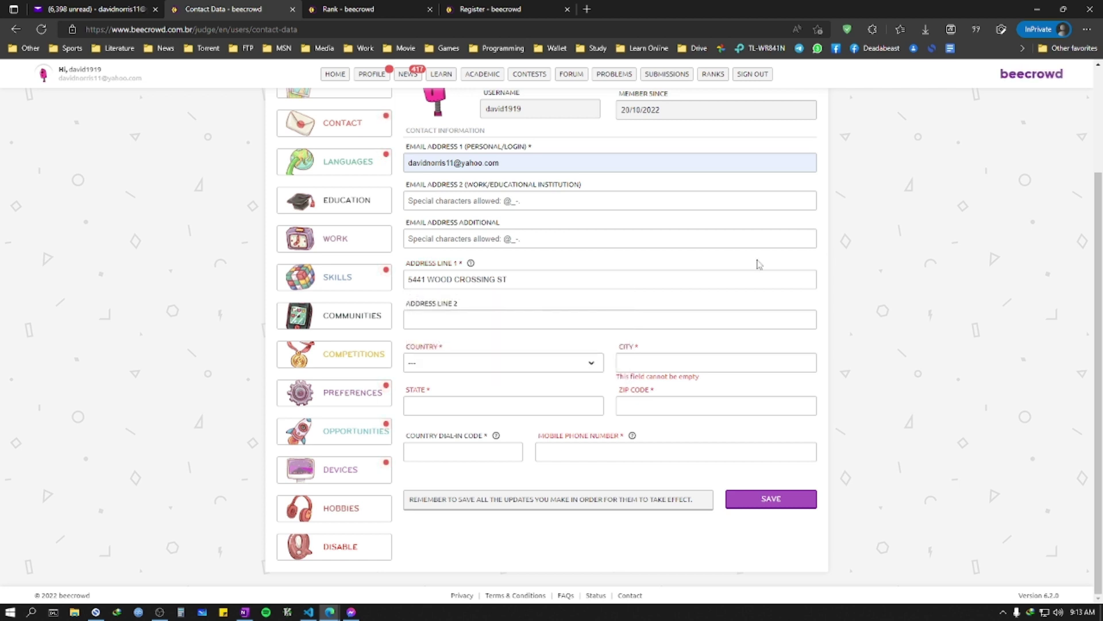
left_click(475, 319)
left_click(518, 367)
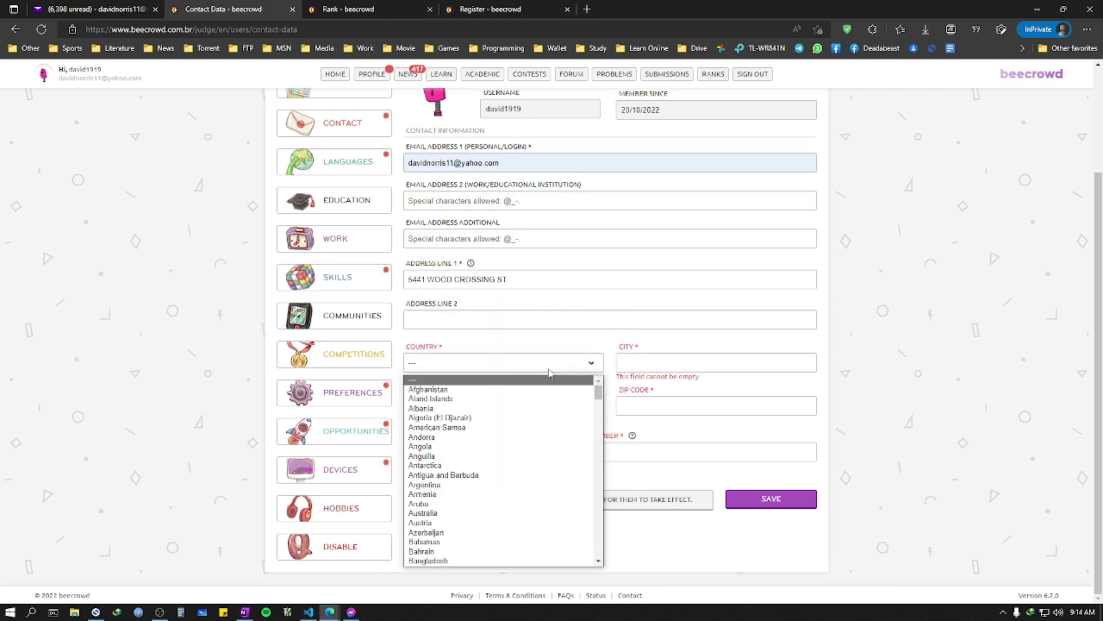
left_click(547, 280)
key("ctrl+a")
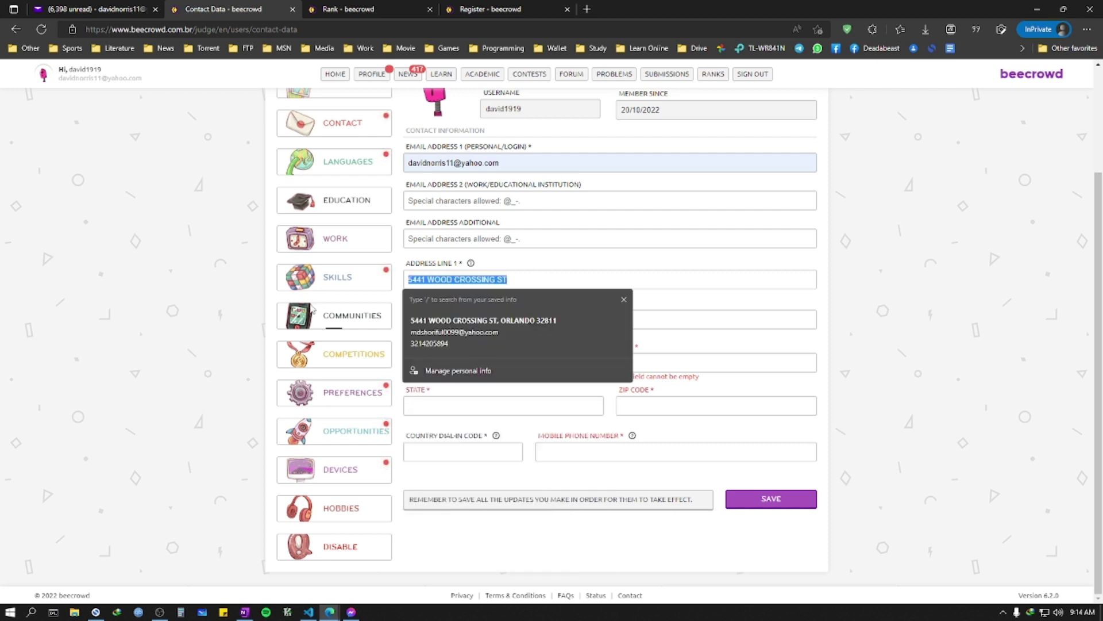
key("BackSpace")
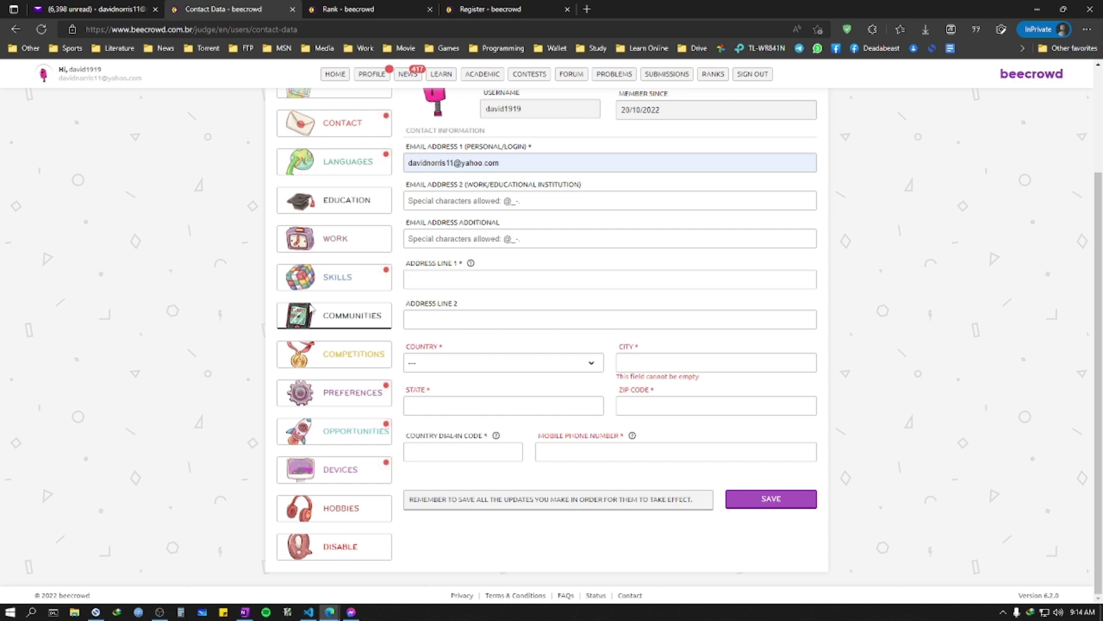
Step: Enter the street address in Address Line 1 and choose Bangladesh as the country
type("khagan")
key("ctrl+a")
type("savar,")
key("Return")
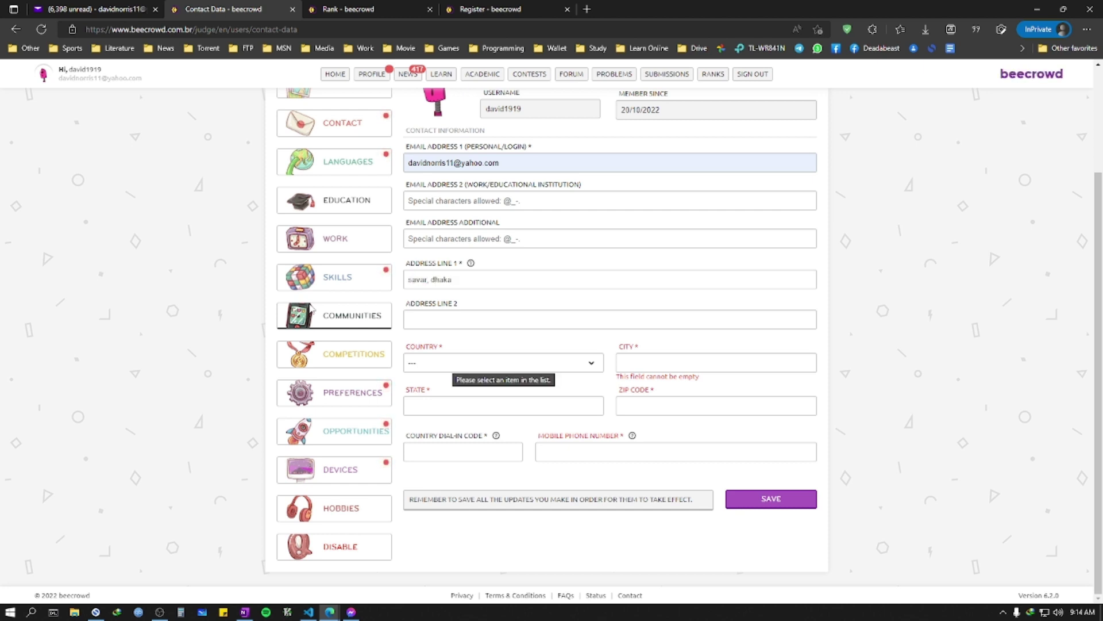
key("b")
left_click(551, 362)
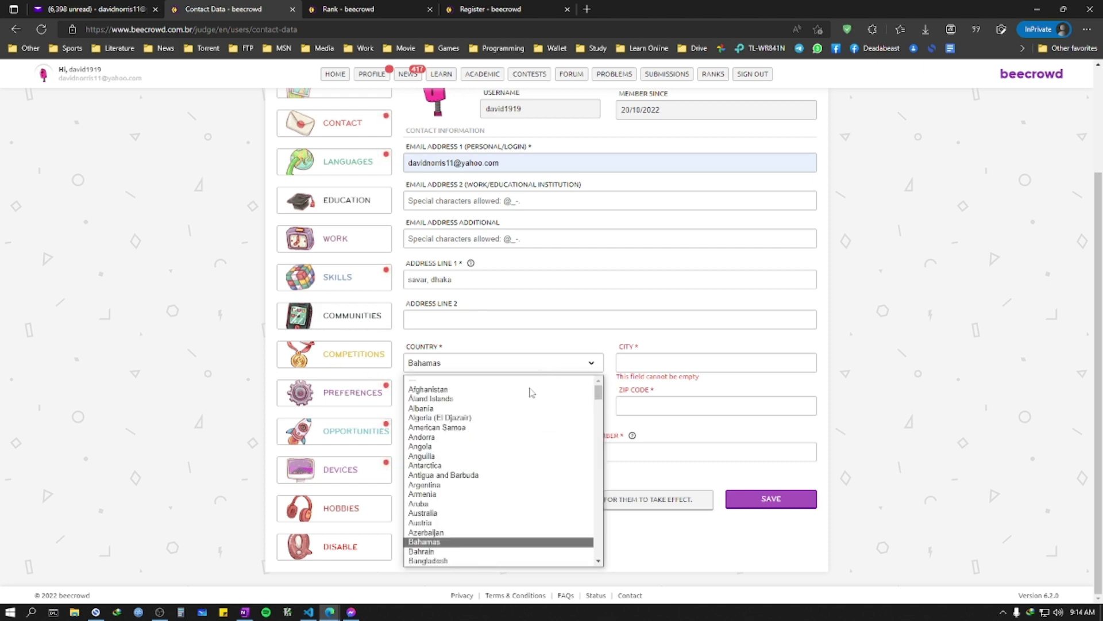
scroll(475, 523, "down", 1)
left_click(460, 527)
Step: Fill in the city, state Dhaka, zip code, dial-in code +88 and mobile number
left_click(652, 362)
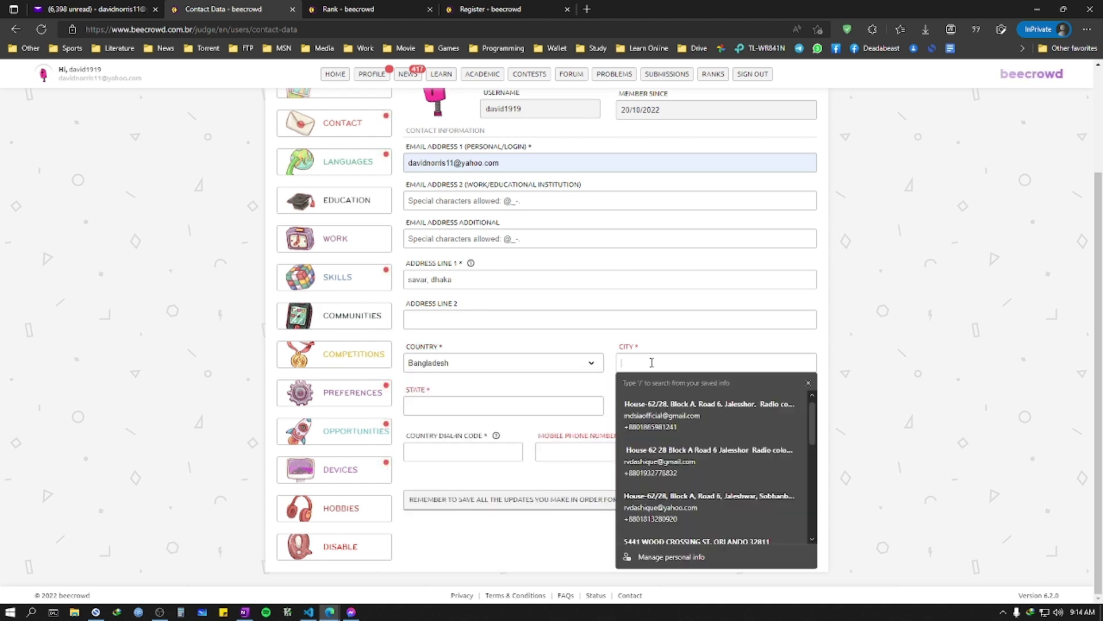
type("Dhaka")
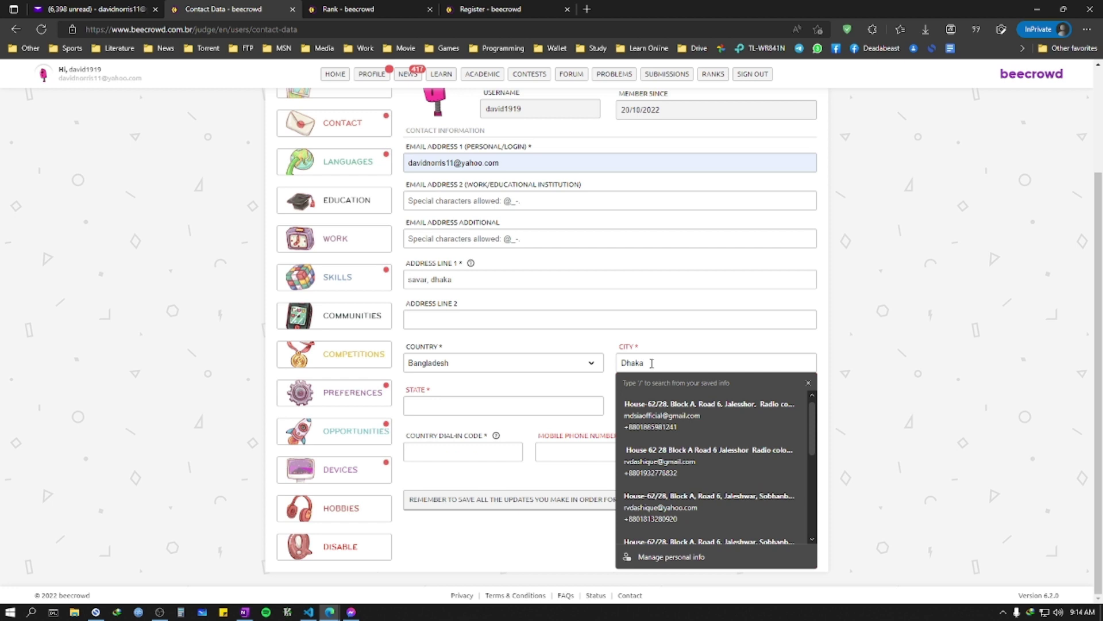
left_click(515, 408)
type("Dhaka")
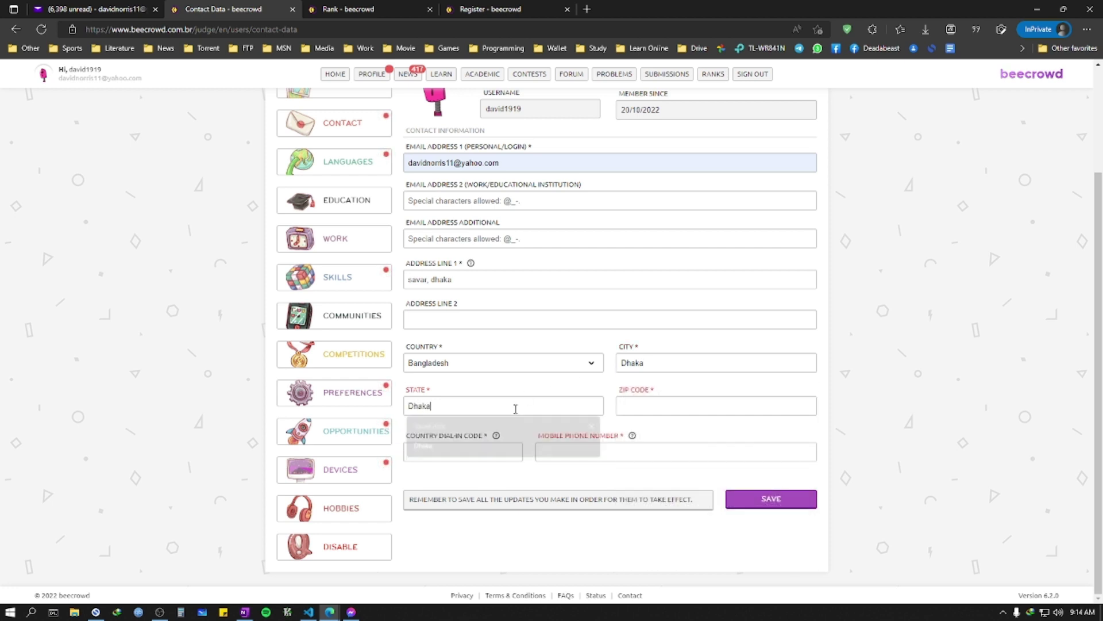
left_click(680, 407)
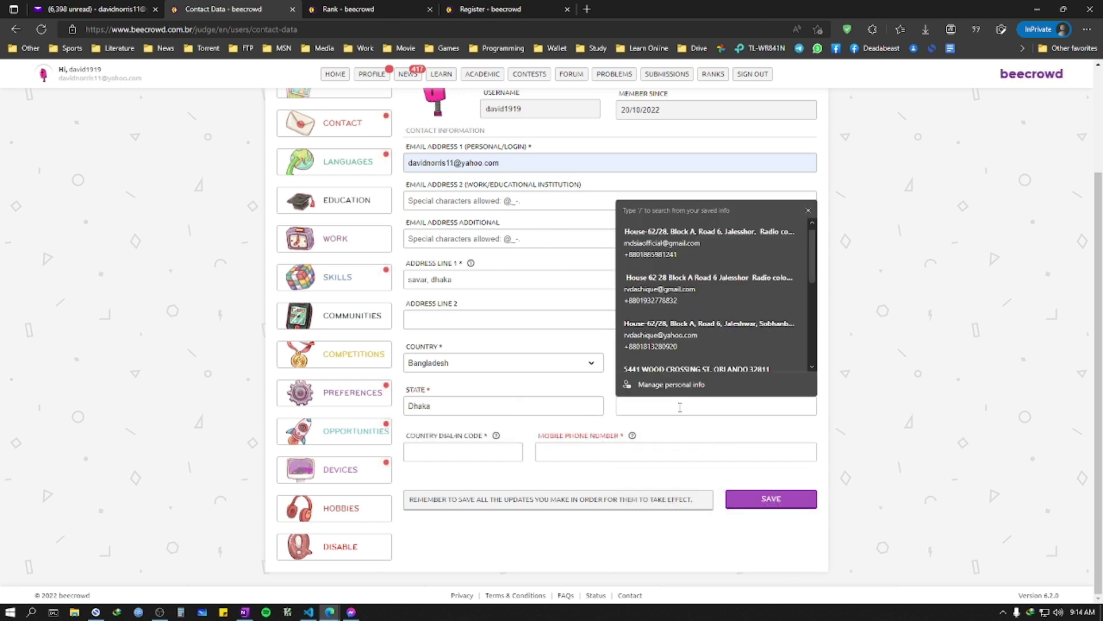
type("13")
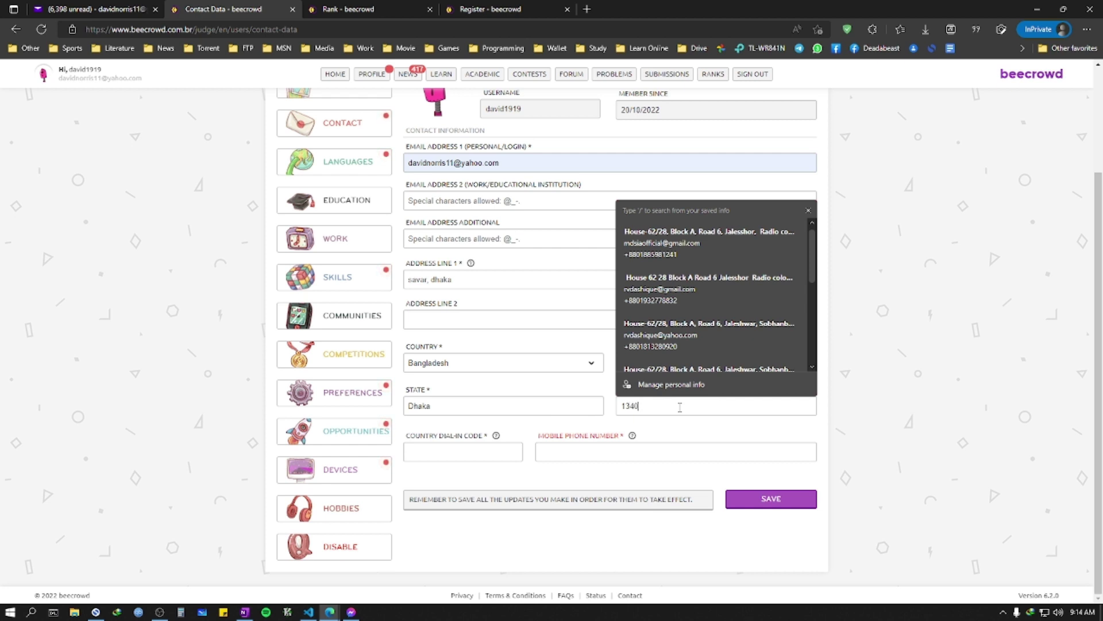
type("40")
left_click(456, 454)
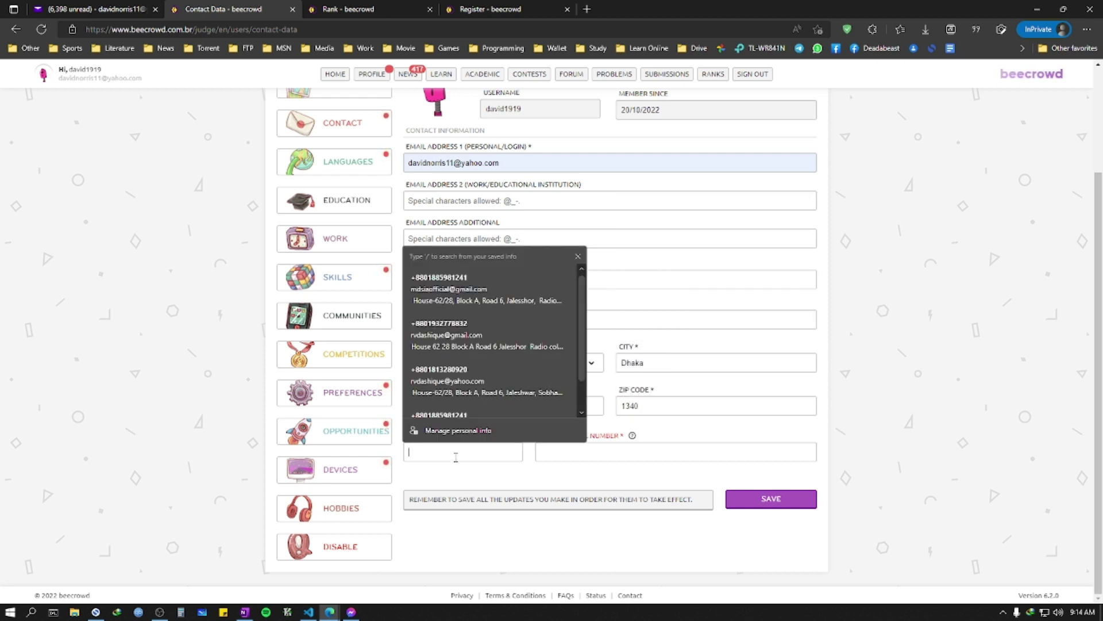
type("+88")
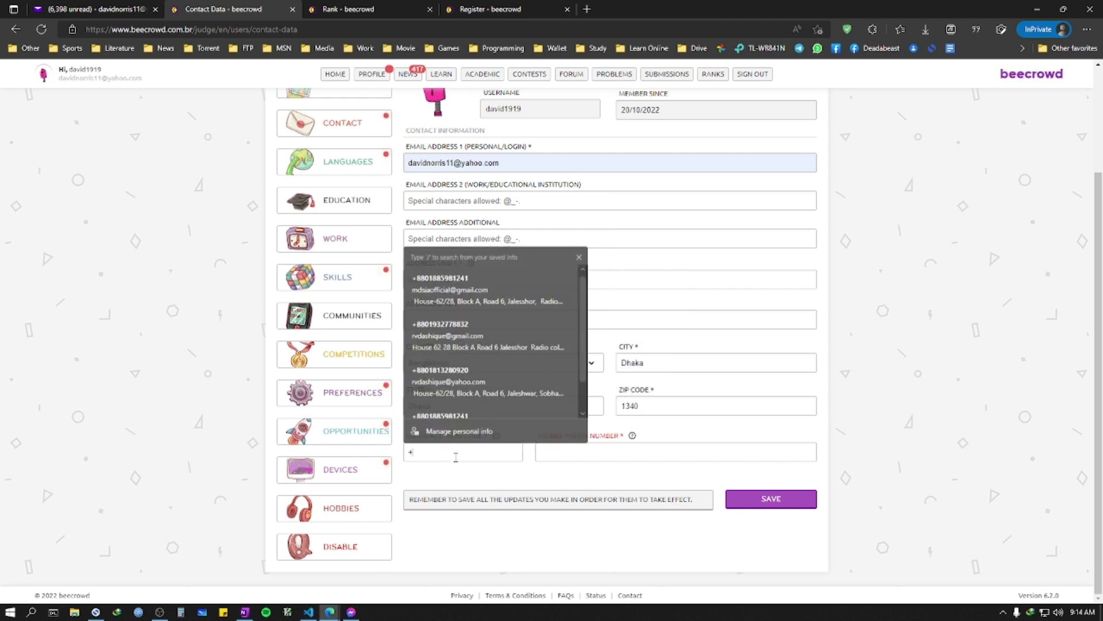
left_click(614, 450)
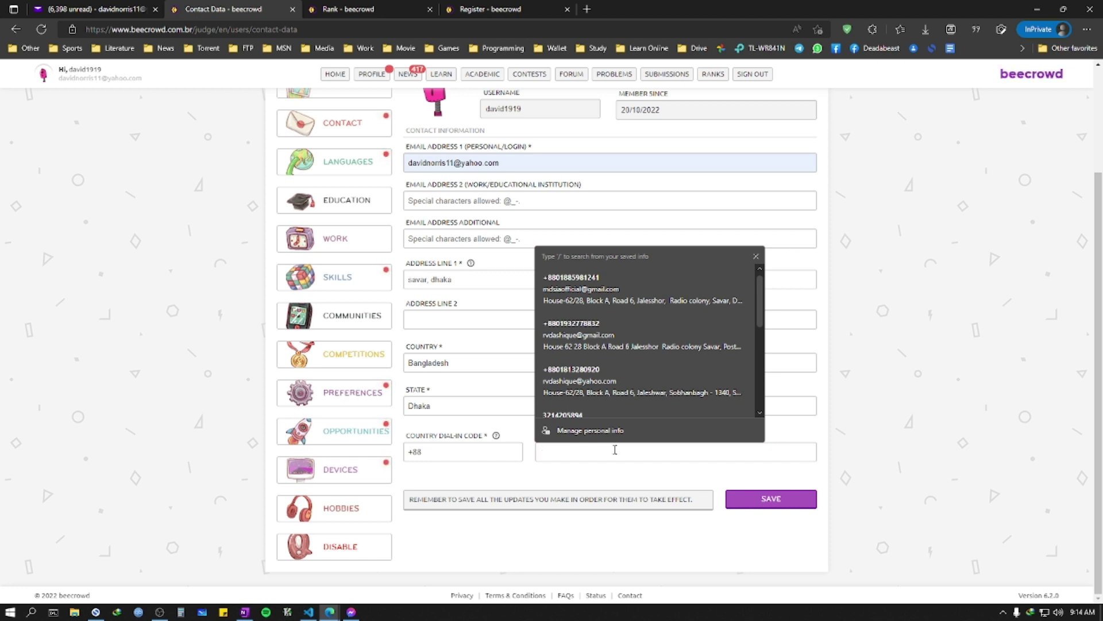
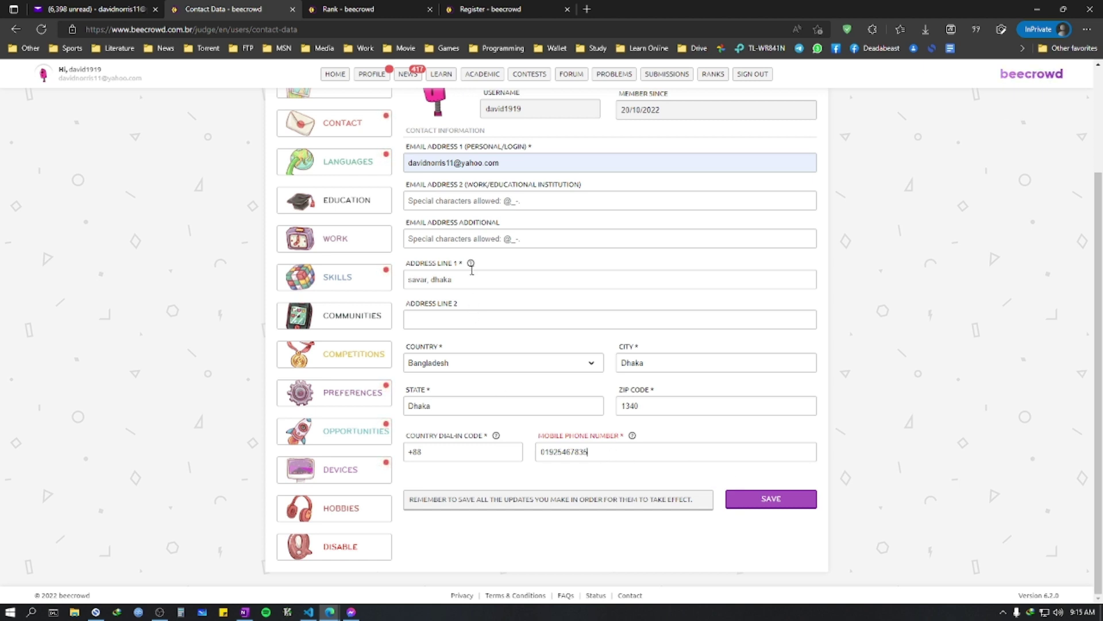
Step: Review the contact form and save the contact information
scroll(471, 270, "up", 2)
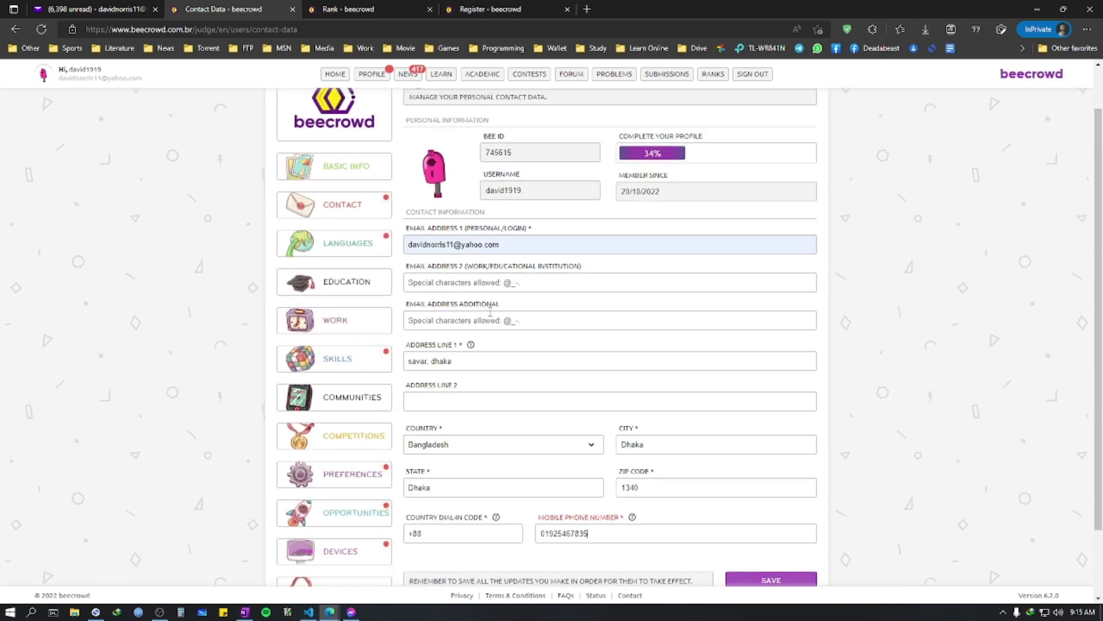
scroll(491, 310, "down", 2)
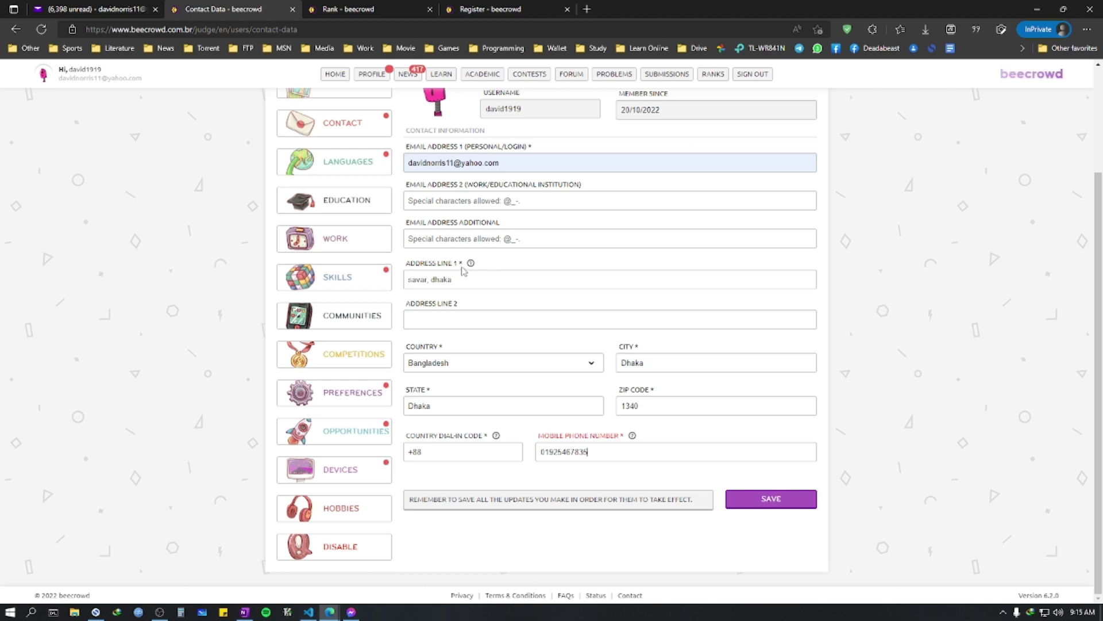
double_click(460, 264)
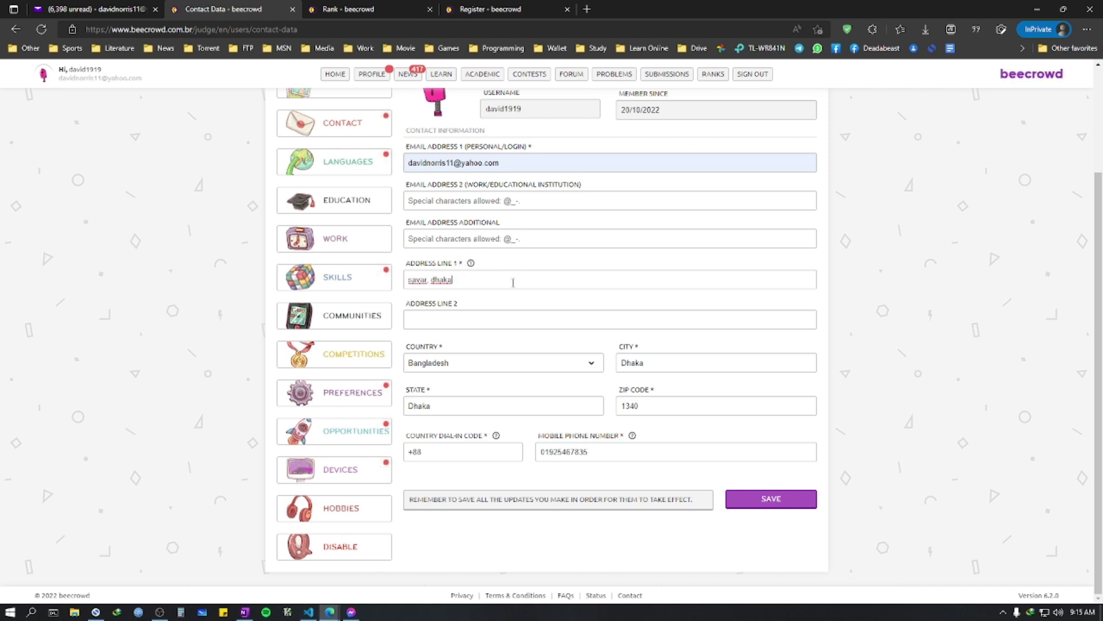
left_click(440, 348)
left_click(434, 452)
left_click(760, 499)
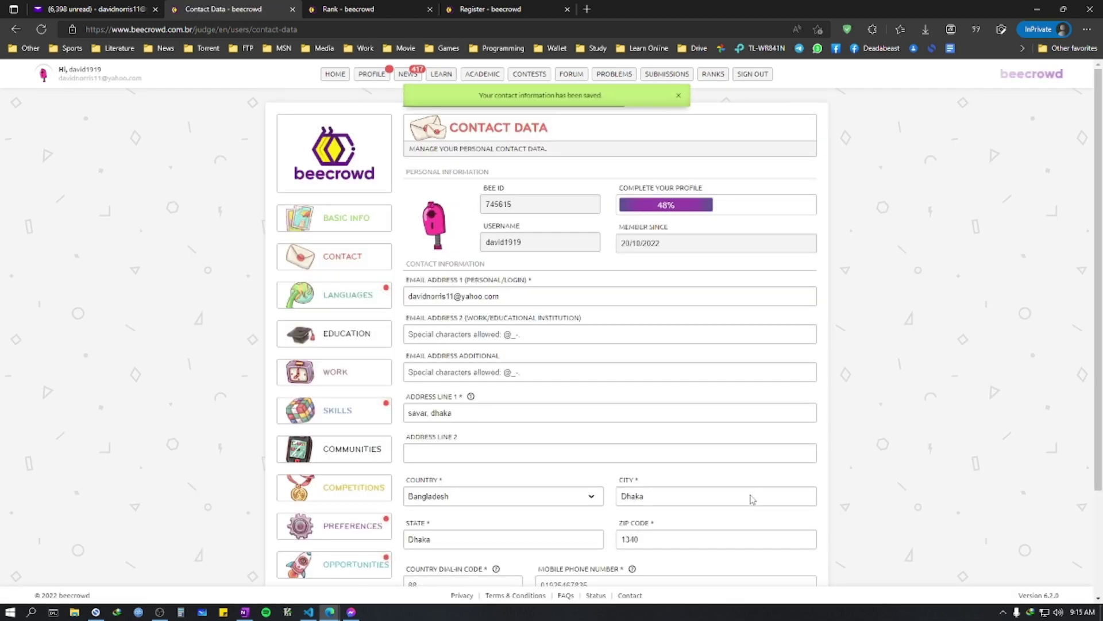
scroll(751, 497, "down", 3)
scroll(520, 489, "up", 3)
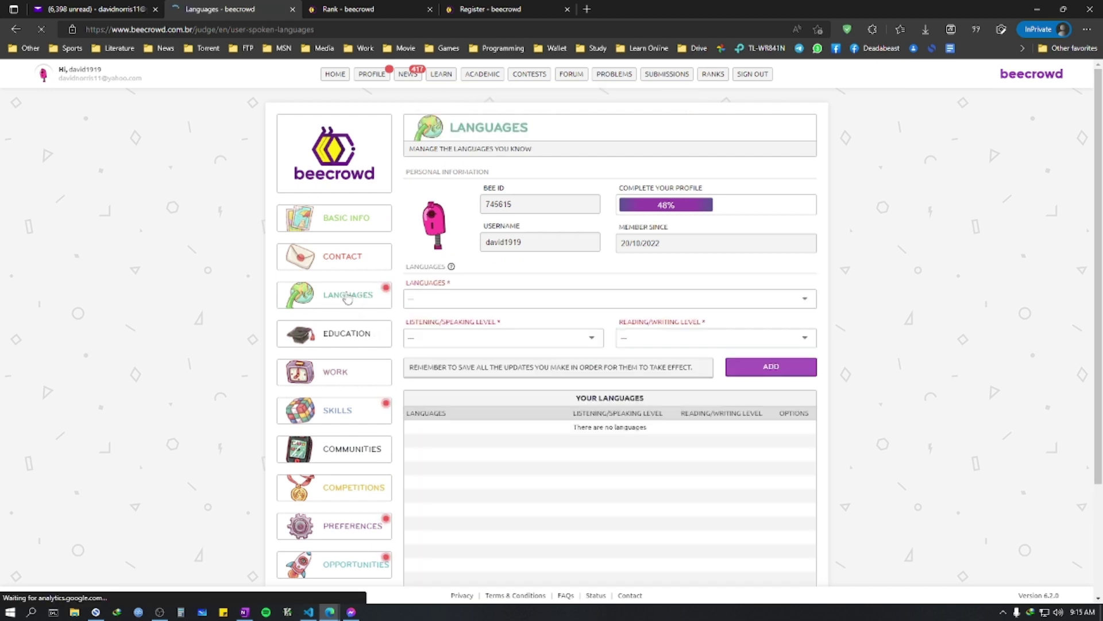
Step: Add Bengali to the known languages at Fluent listening/speaking and Fluent reading/writing
left_click(521, 298)
type("ban")
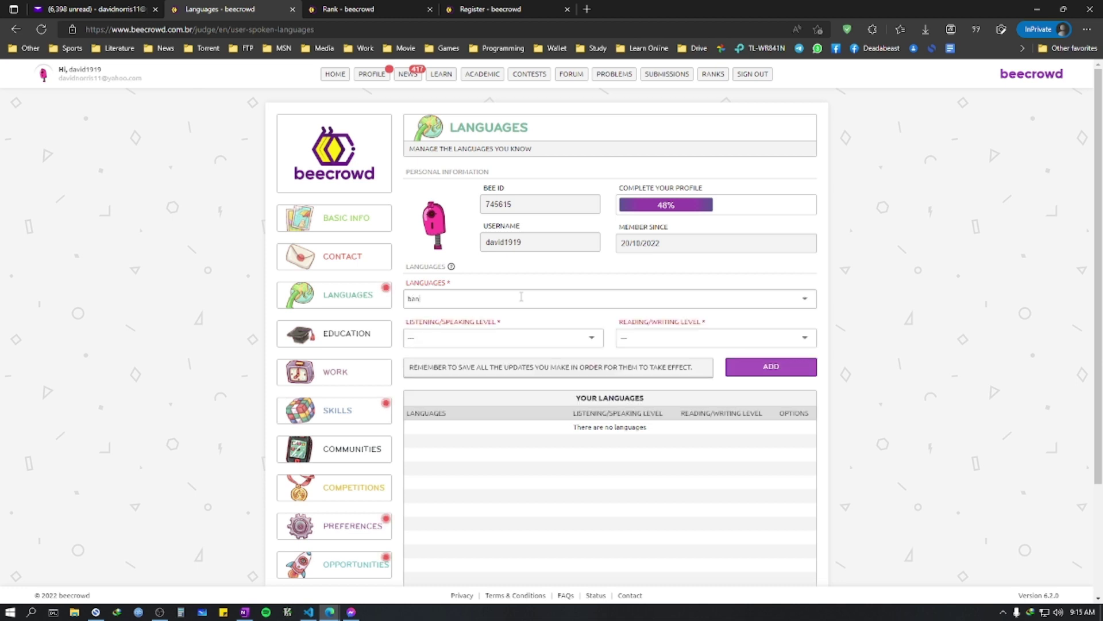
key("BackSpace")
key("BackSpace")
type("eng")
key("Return")
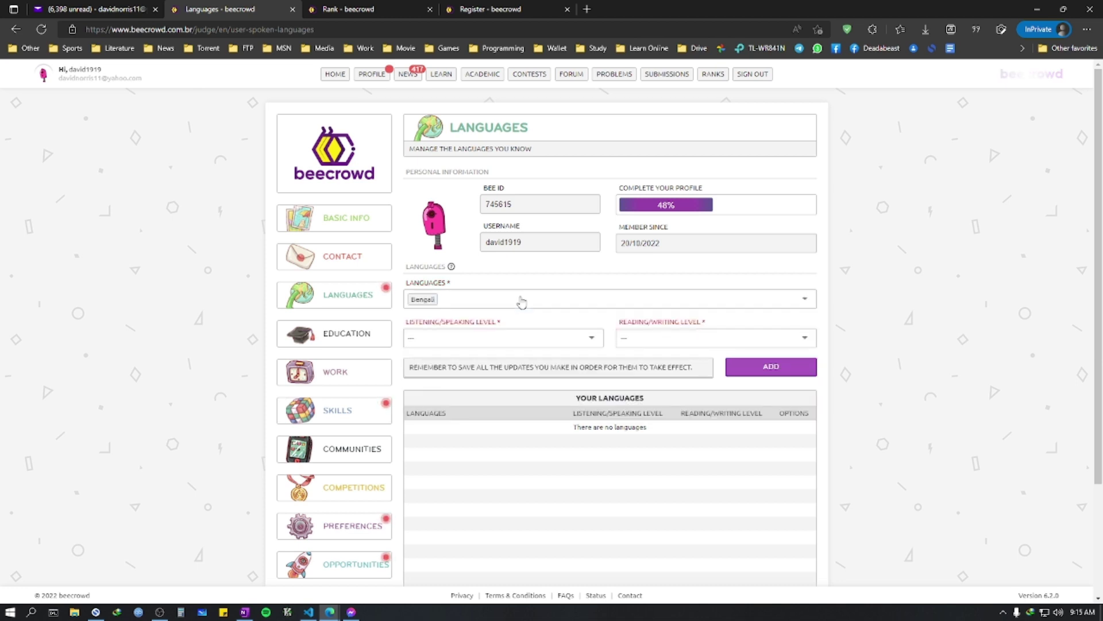
left_click(540, 336)
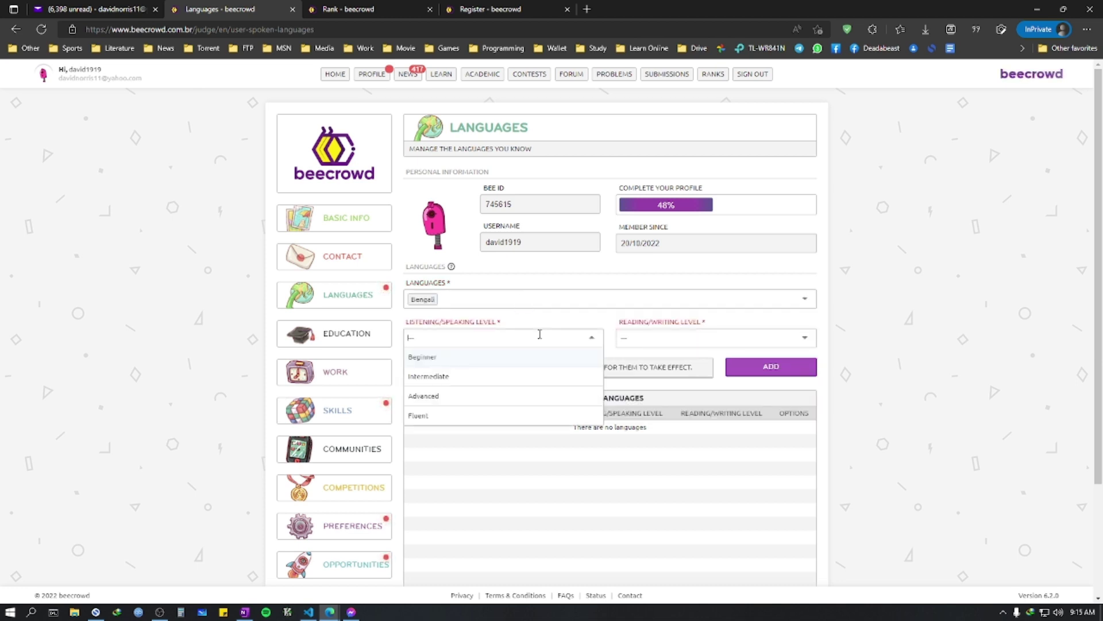
left_click(491, 422)
left_click(690, 339)
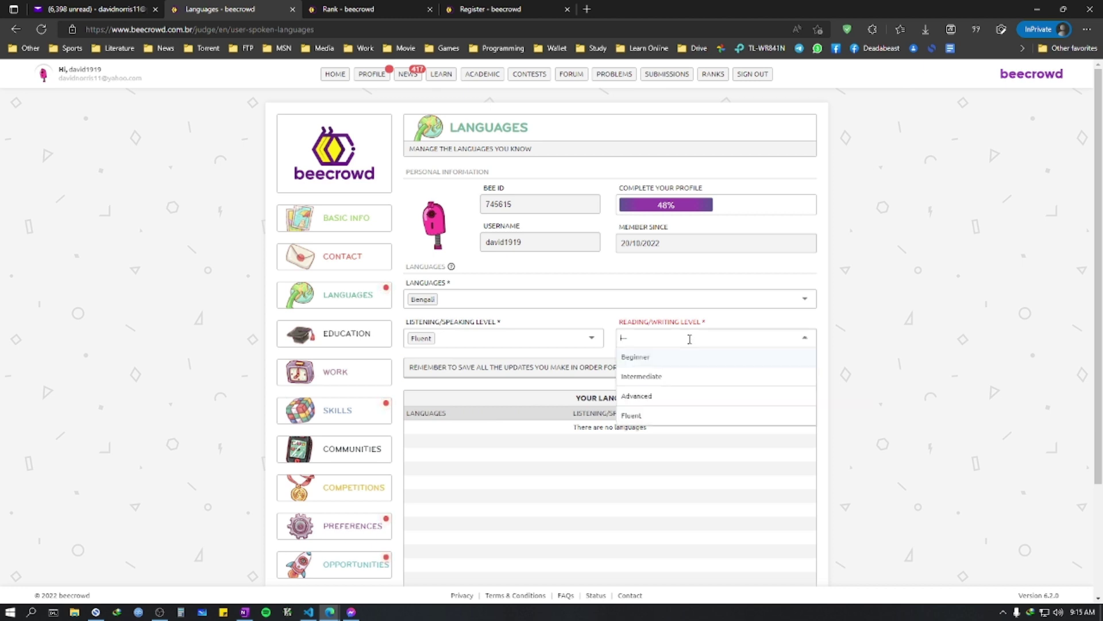
left_click(668, 422)
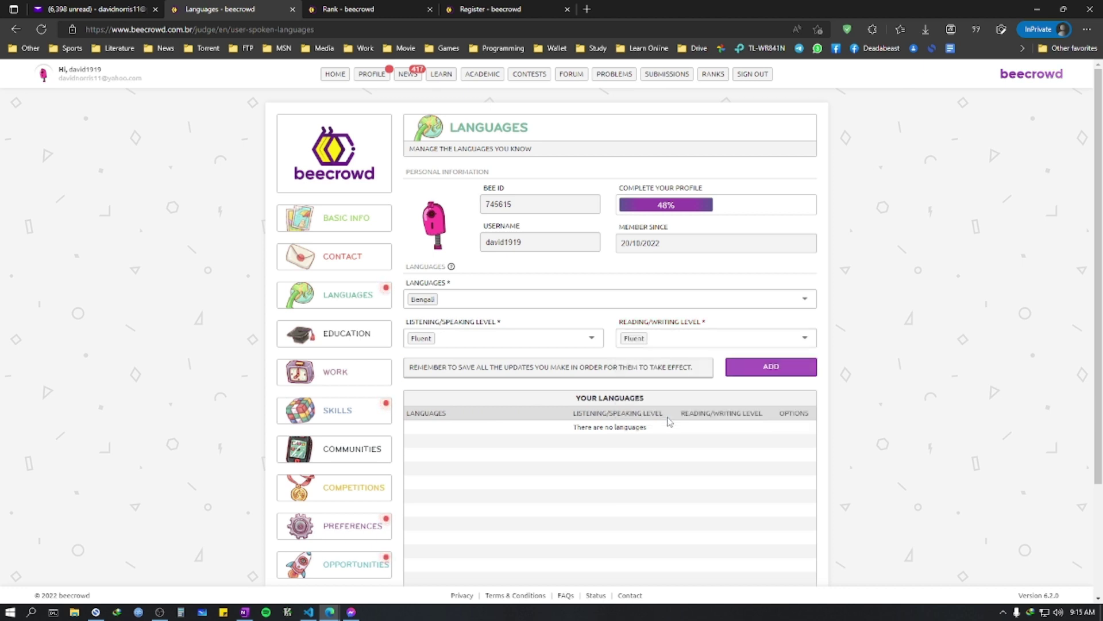
left_click(777, 373)
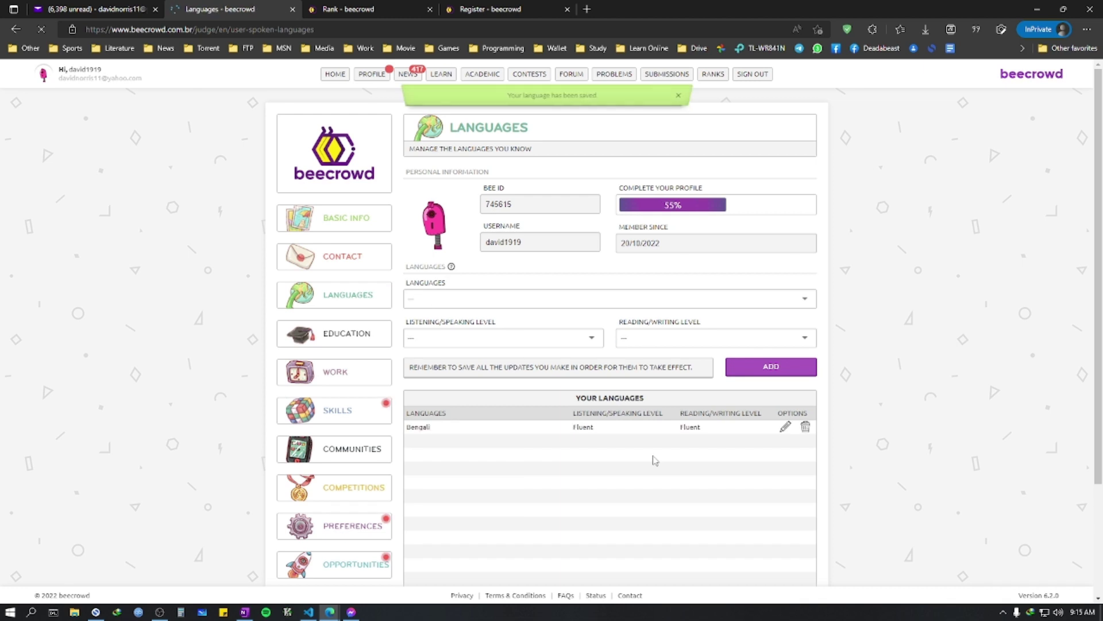
Step: Add English at Beginner listening/speaking and Intermediate reading/writing level
left_click(494, 298)
type("a")
key("BackSpace")
type("eng")
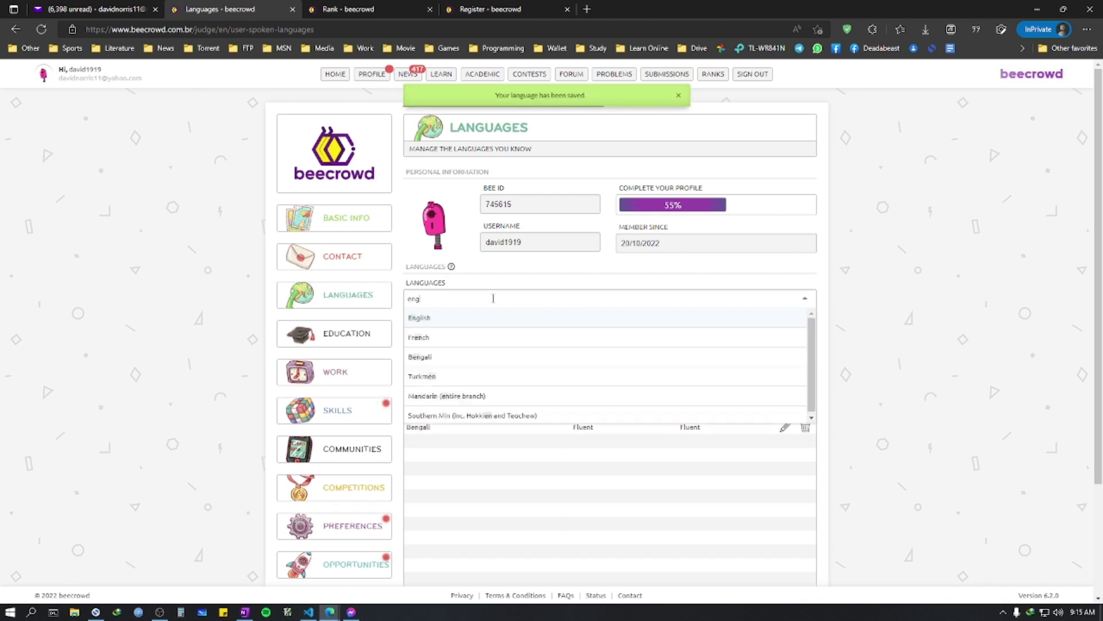
left_click(468, 322)
left_click(491, 337)
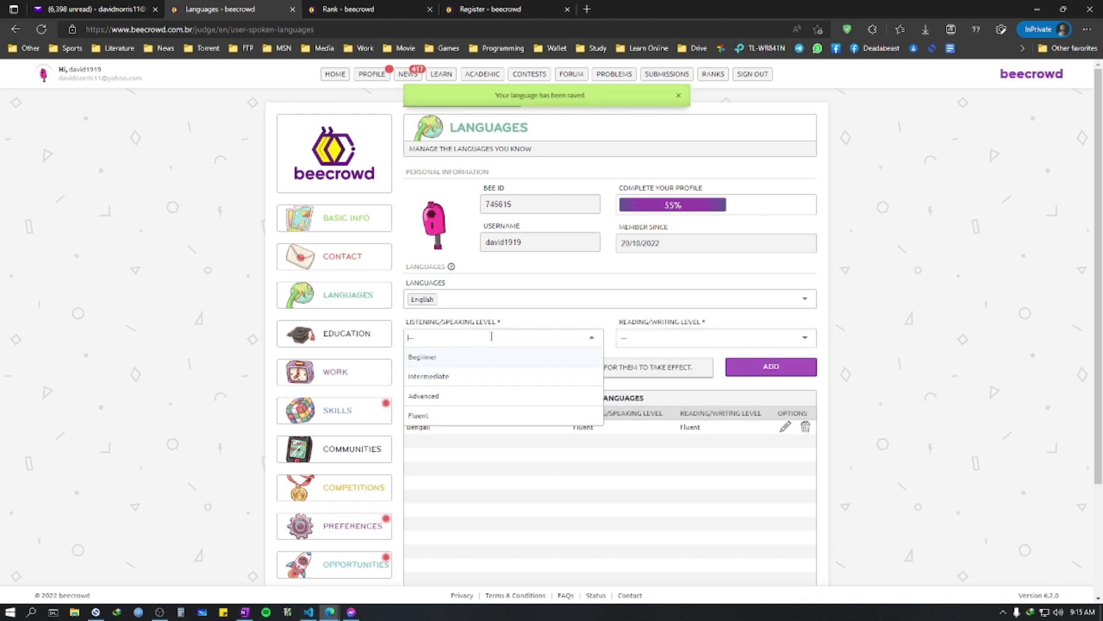
left_click(435, 376)
left_click(696, 338)
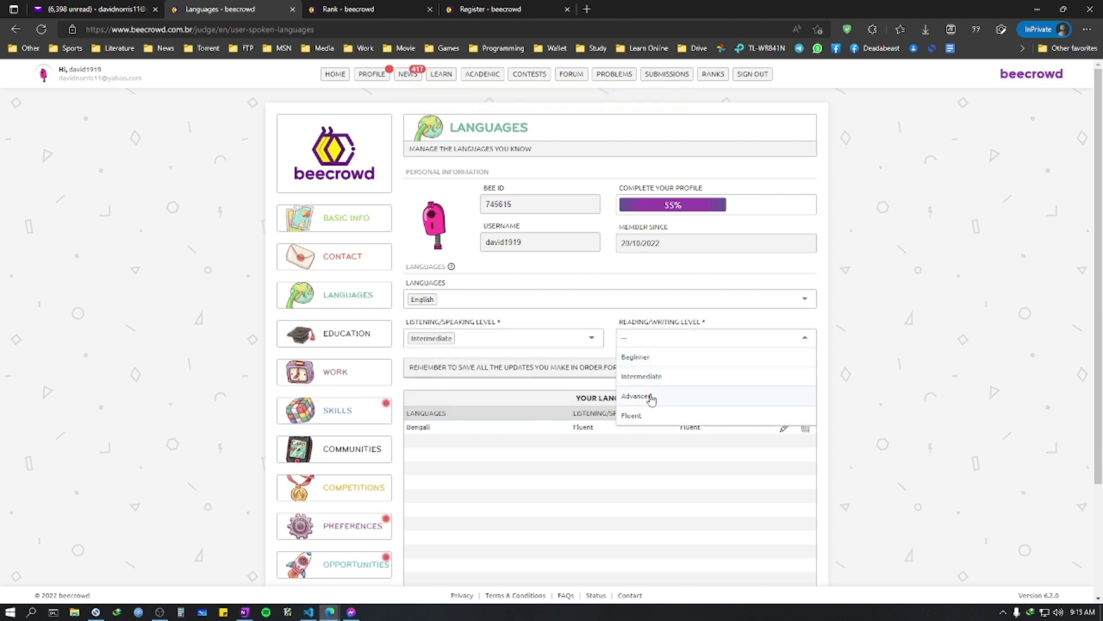
left_click(650, 378)
left_click(483, 338)
left_click(469, 356)
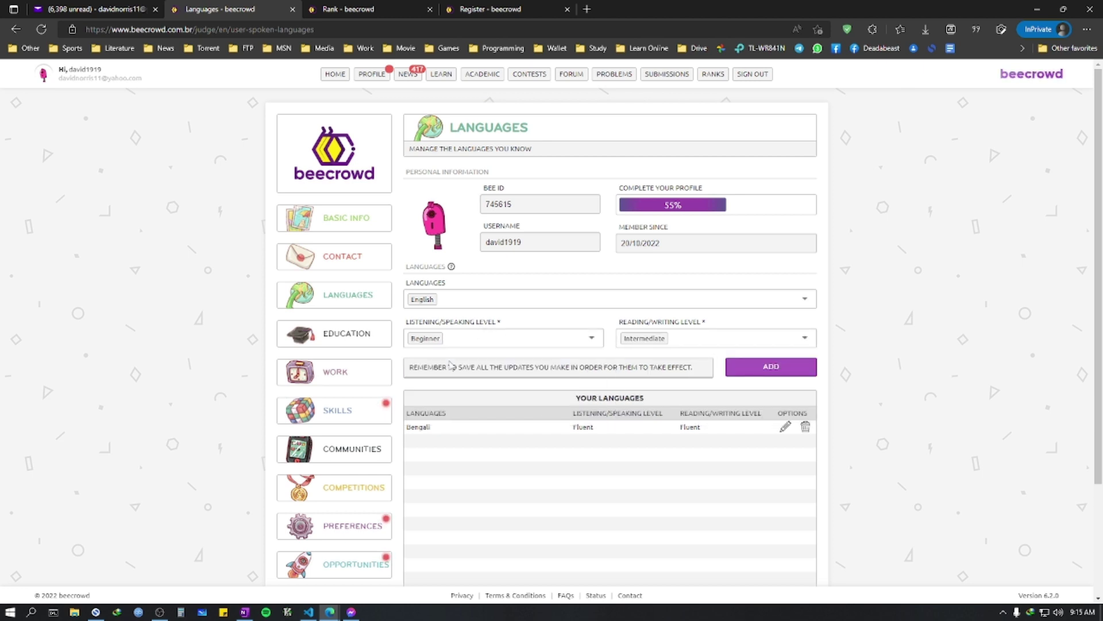
left_click(768, 368)
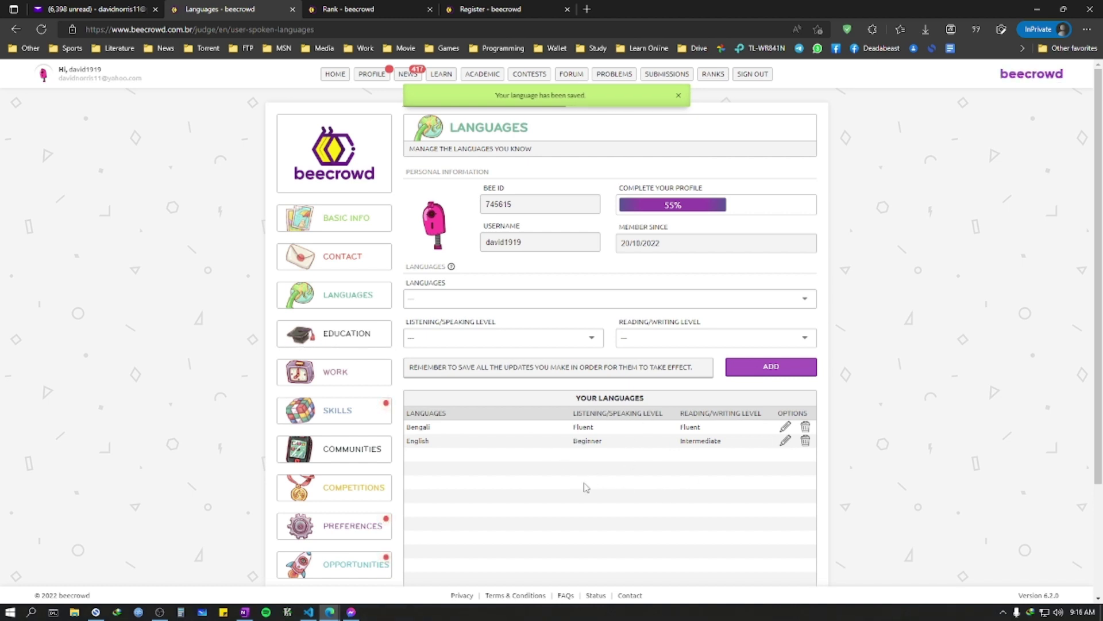
Step: On the Skills page, pick C – ISO/IEC 9899 with Beginner (0-2 years) proficiency
left_click(339, 410)
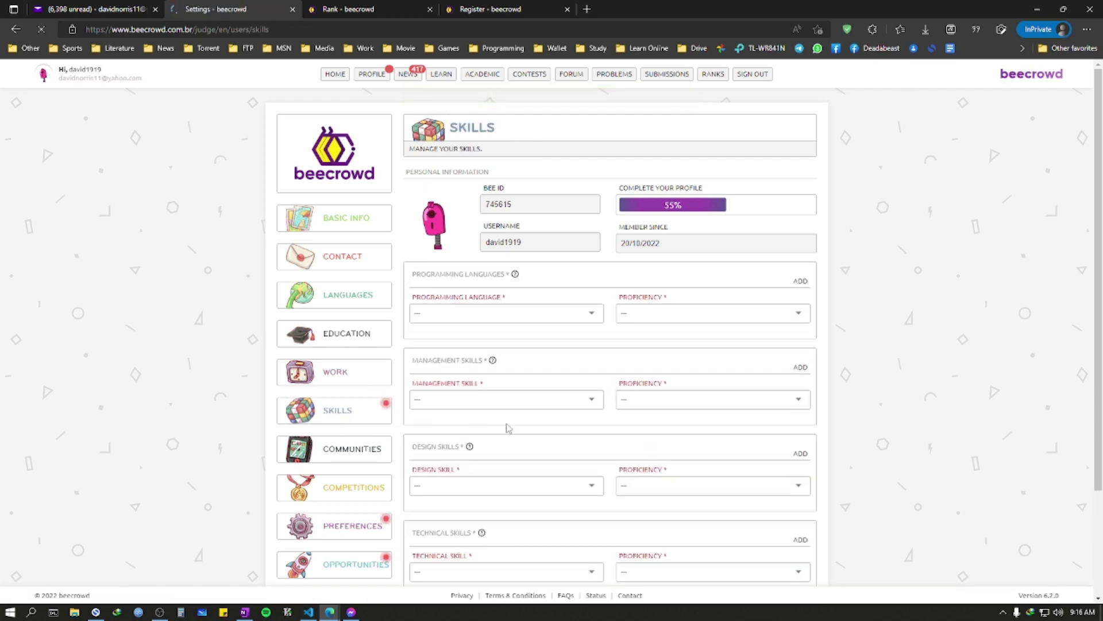
left_click(476, 315)
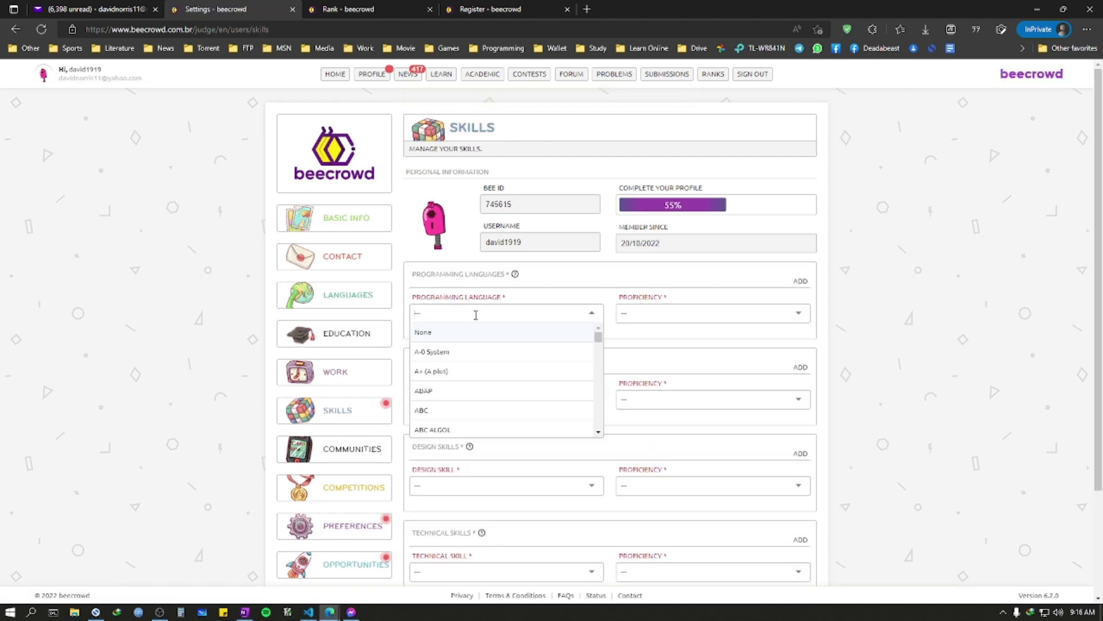
type("c")
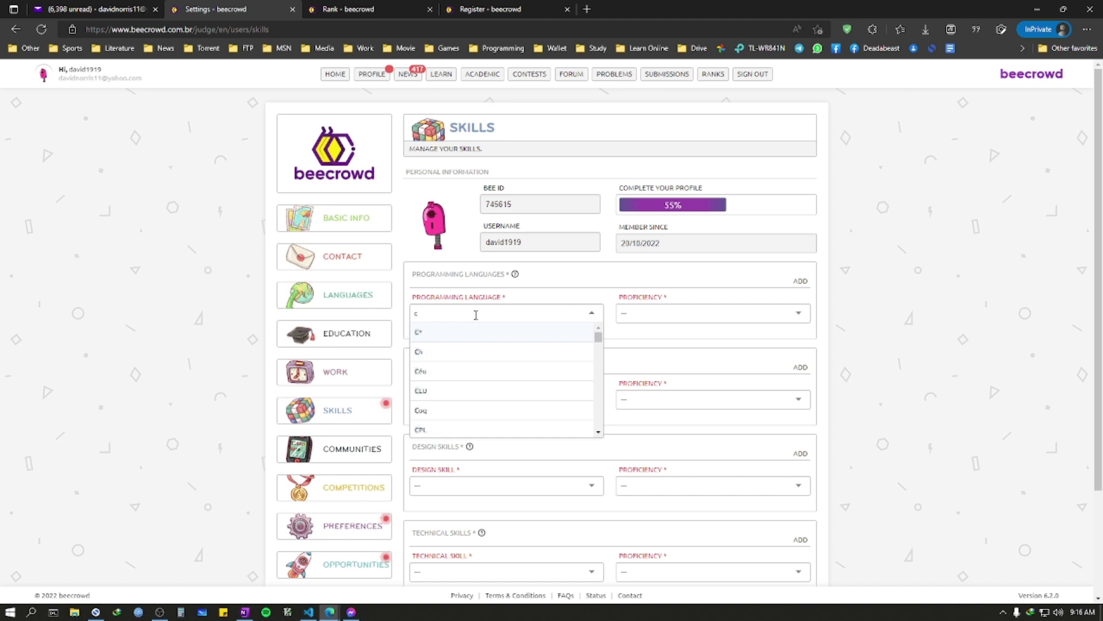
type("++")
key("BackSpace")
key("BackSpace")
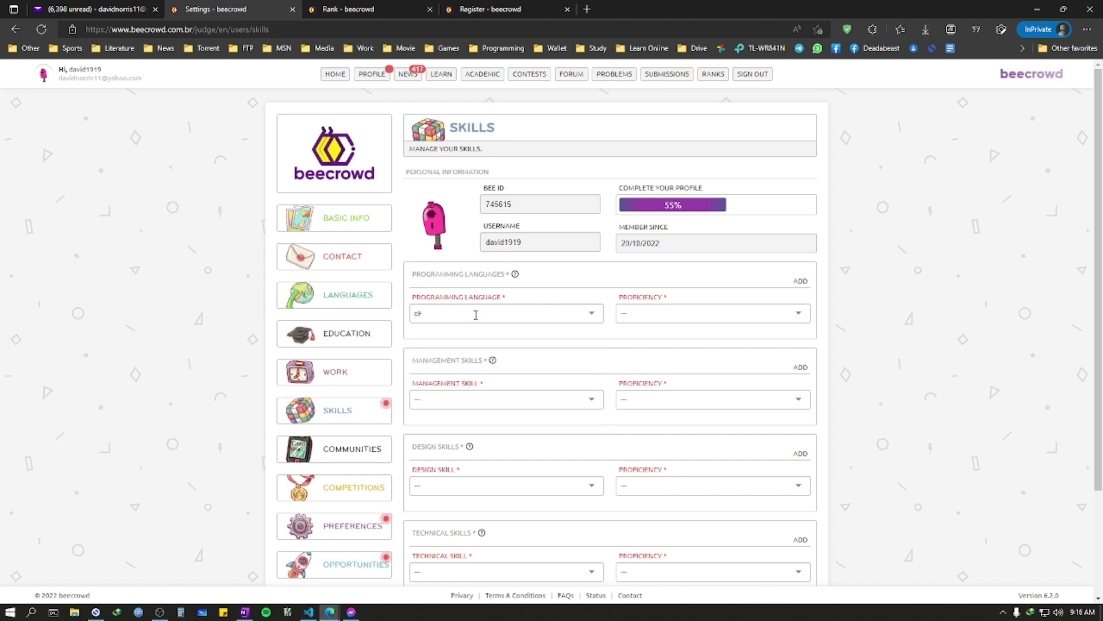
scroll(476, 336, "down", 5)
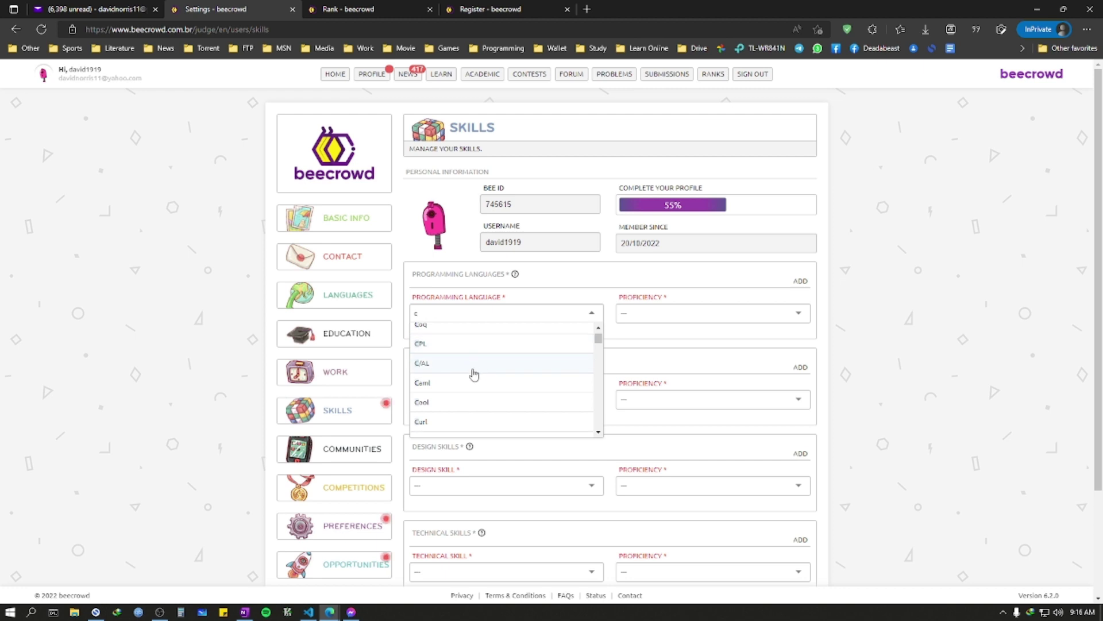
scroll(473, 378, "down", 5)
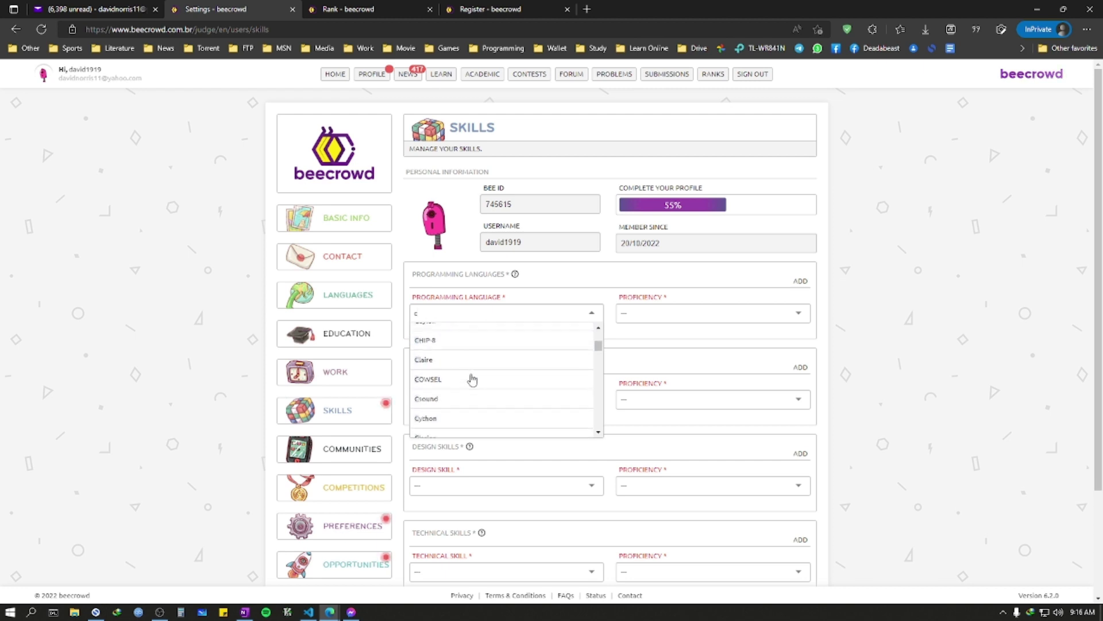
scroll(472, 377, "down", 2)
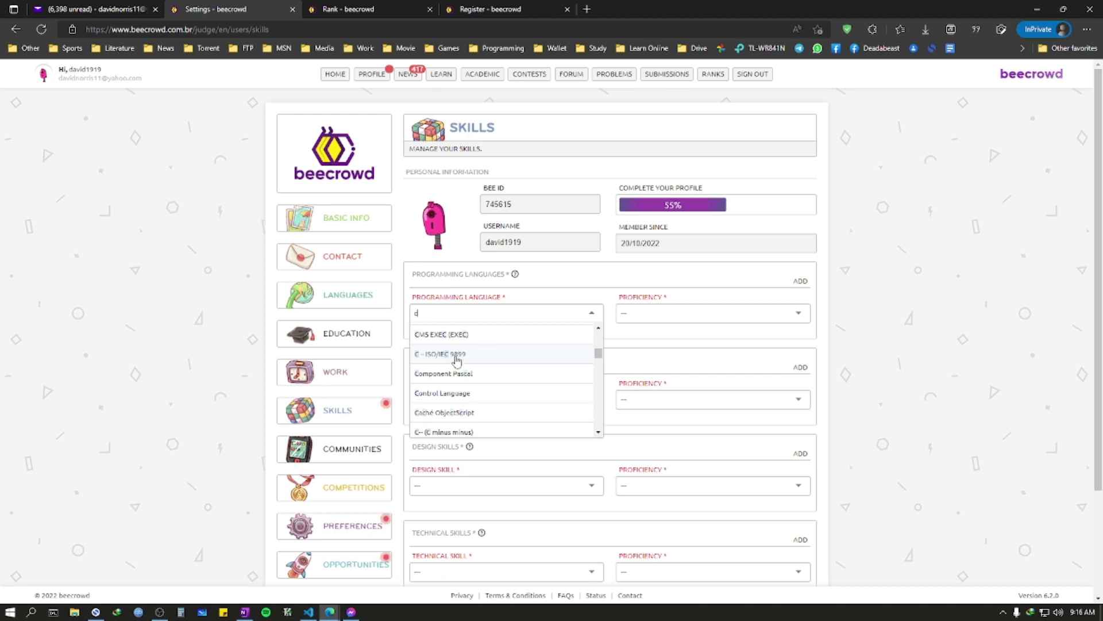
scroll(476, 361, "down", 2)
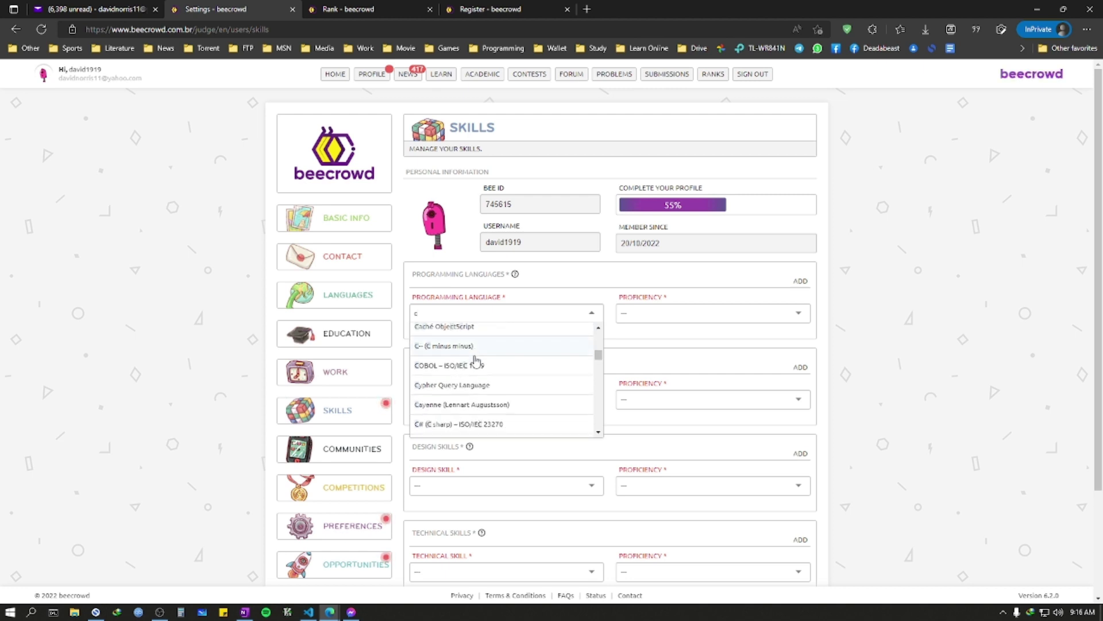
scroll(476, 360, "up", 1)
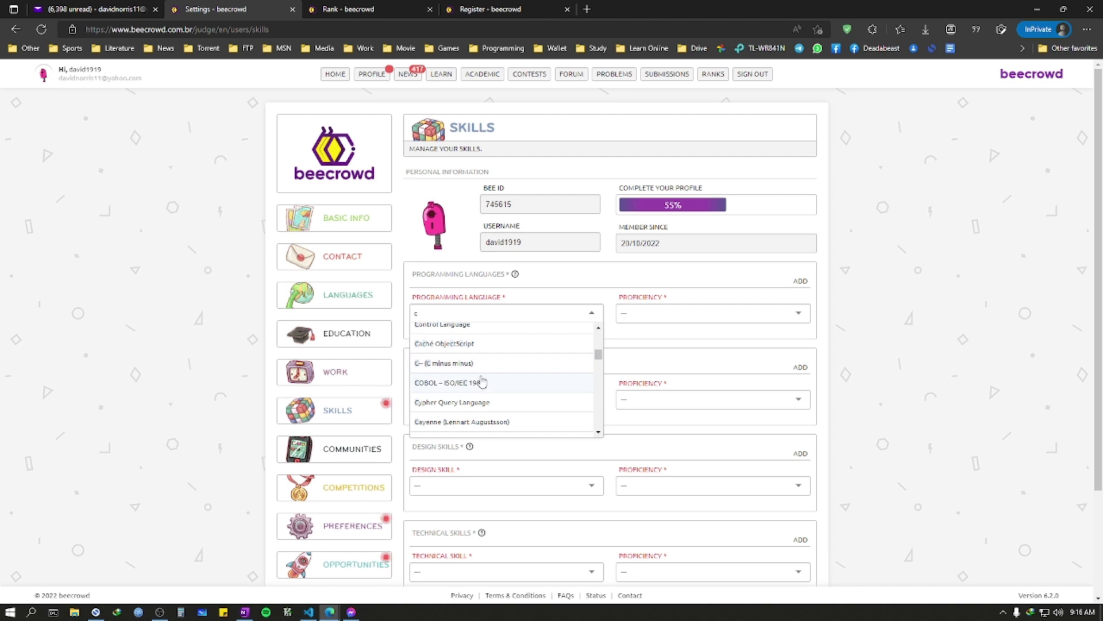
scroll(516, 376, "up", 2)
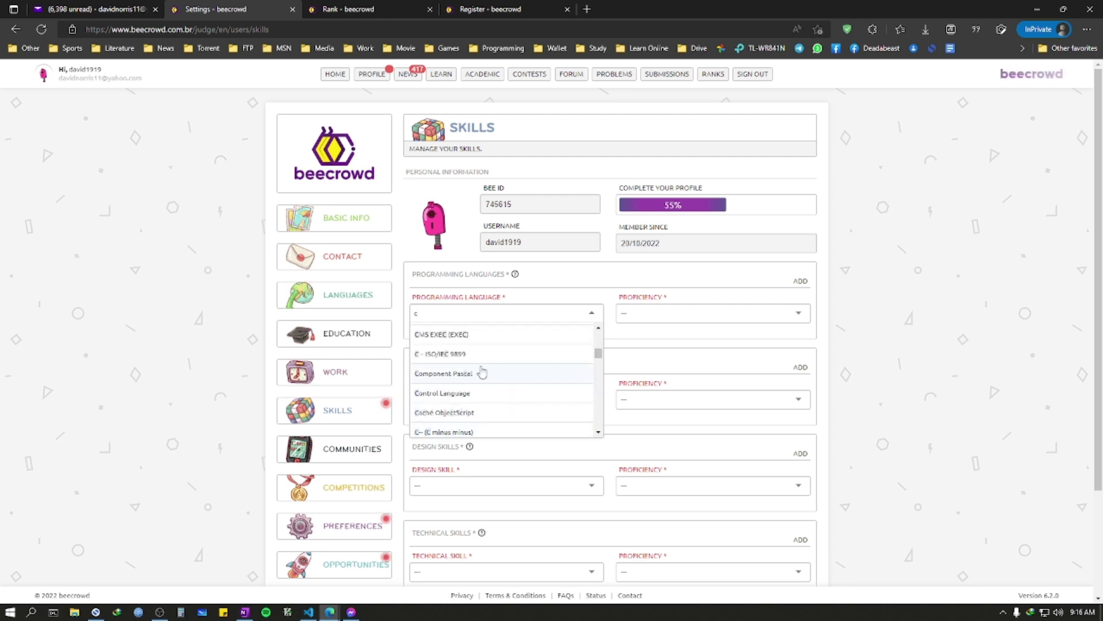
left_click(583, 353)
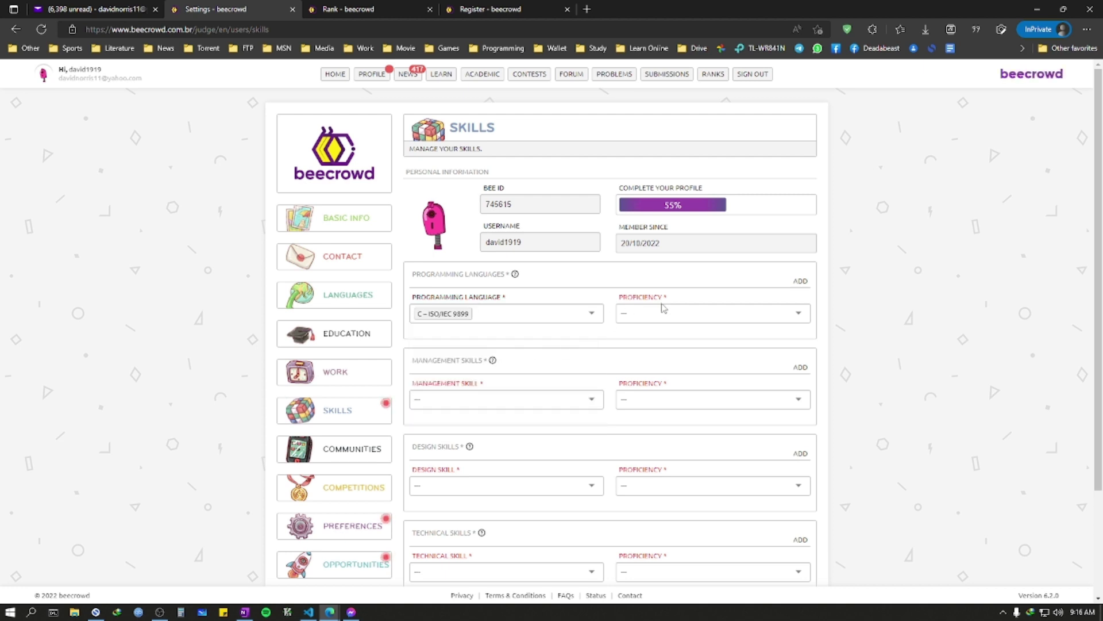
left_click(660, 312)
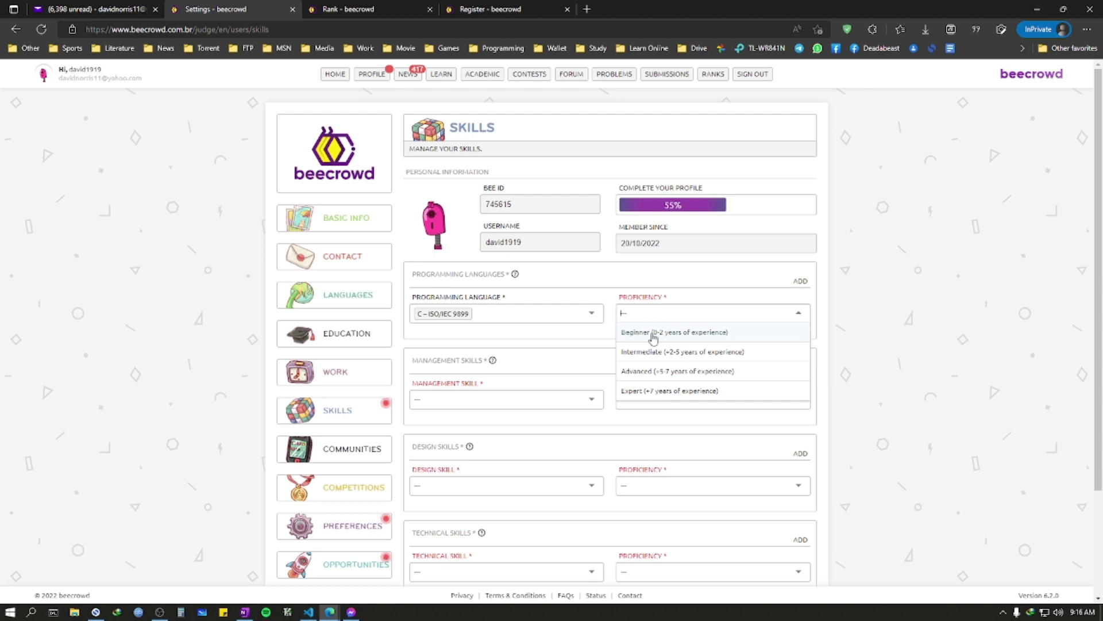
left_click(529, 397)
Step: Set Management, Design and Technical skills to None and save the skills
left_click(482, 398)
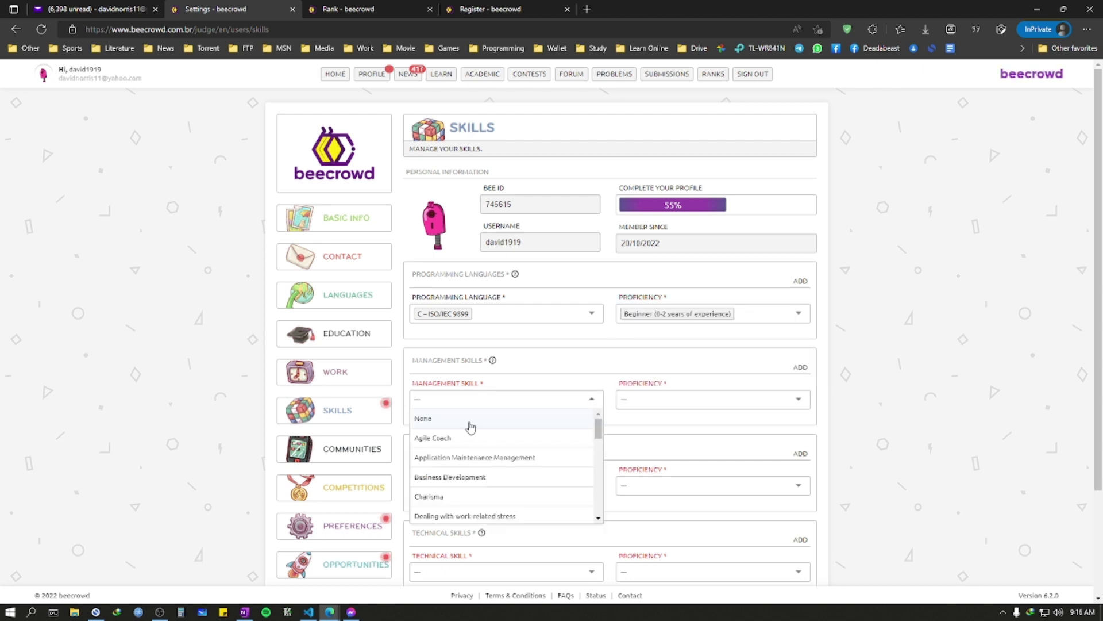
left_click(461, 415)
left_click(439, 483)
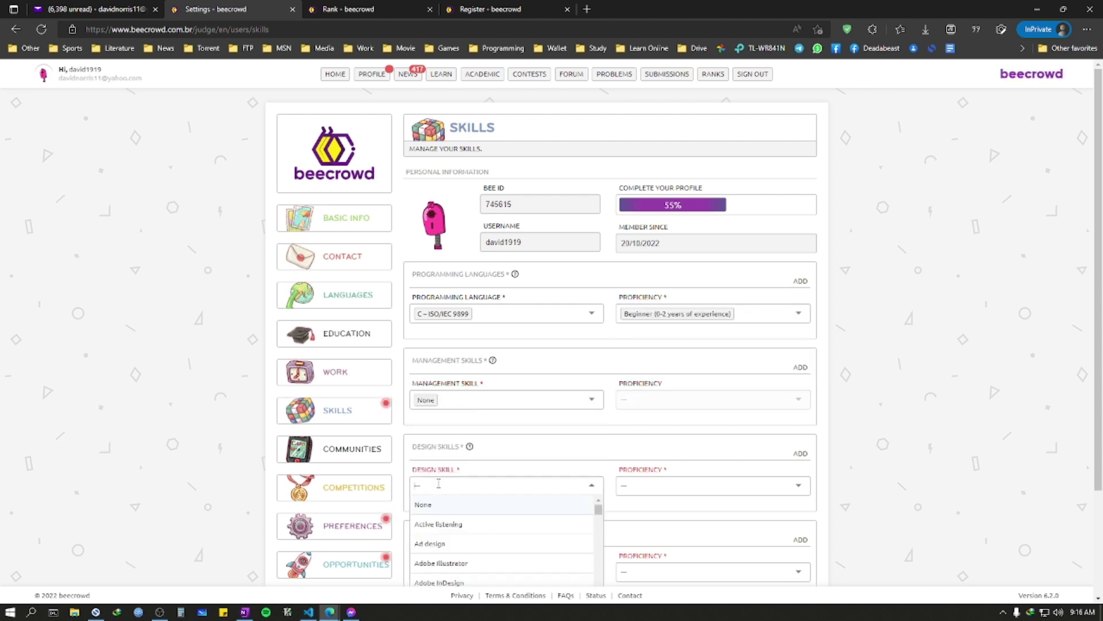
scroll(512, 420, "down", 2)
left_click(437, 371)
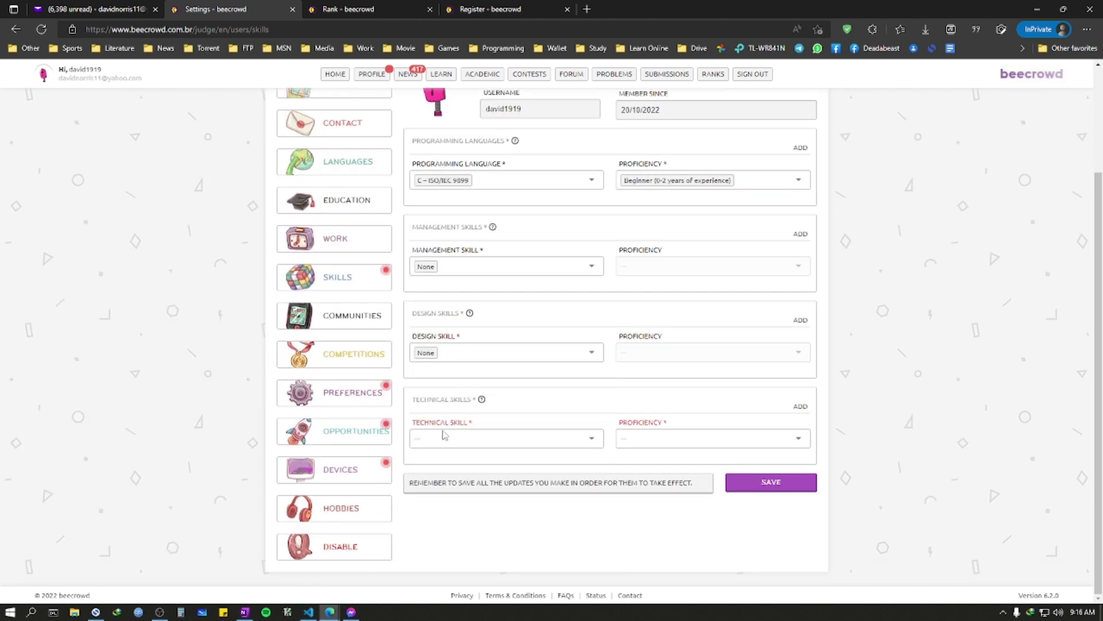
left_click(444, 439)
left_click(682, 471)
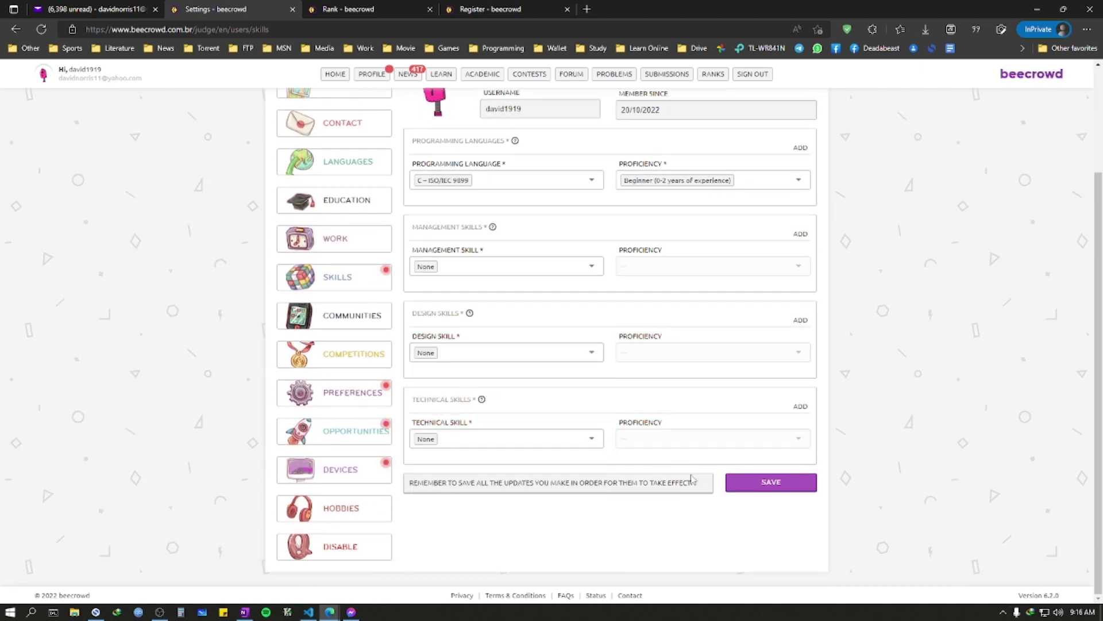
left_click(759, 490)
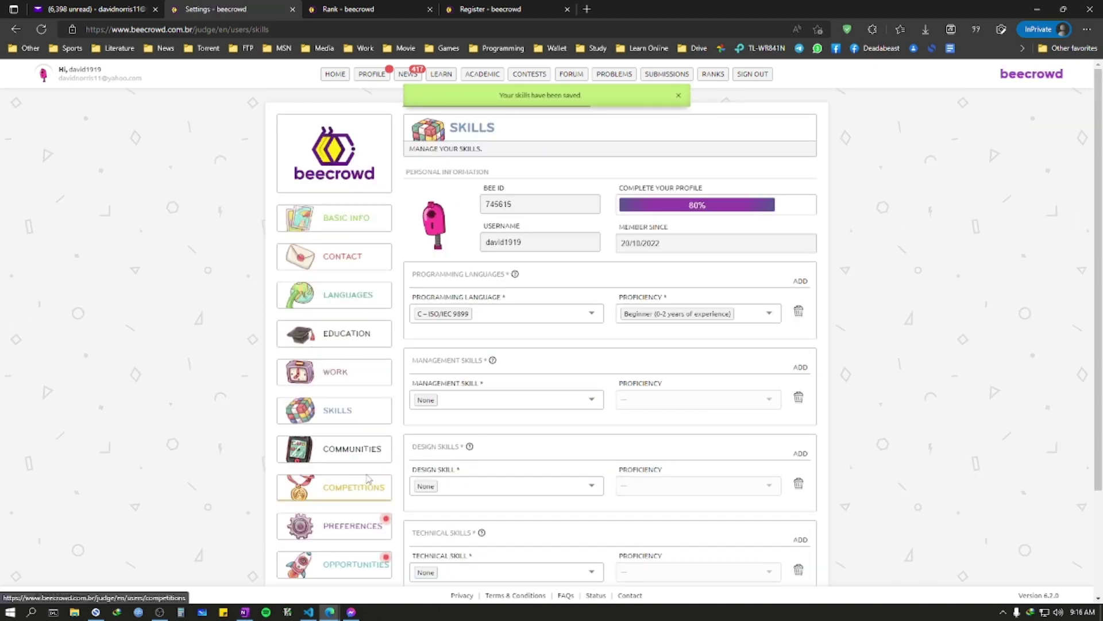
scroll(359, 408, "down", 2)
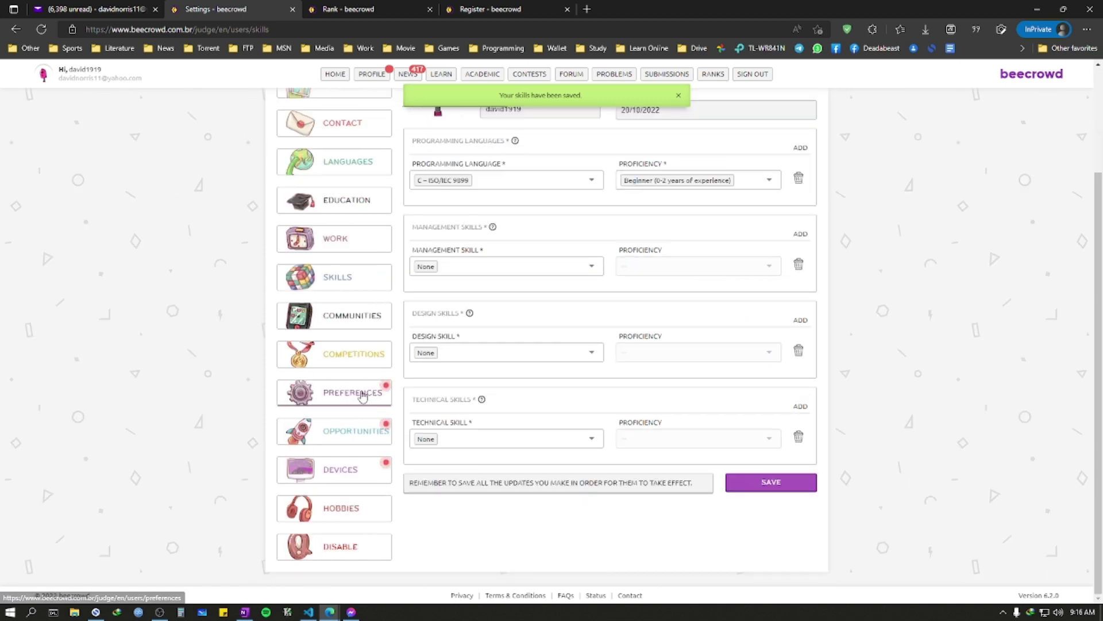
Step: On the Preferences page, choose C++17 as the preferred development language
left_click(363, 396)
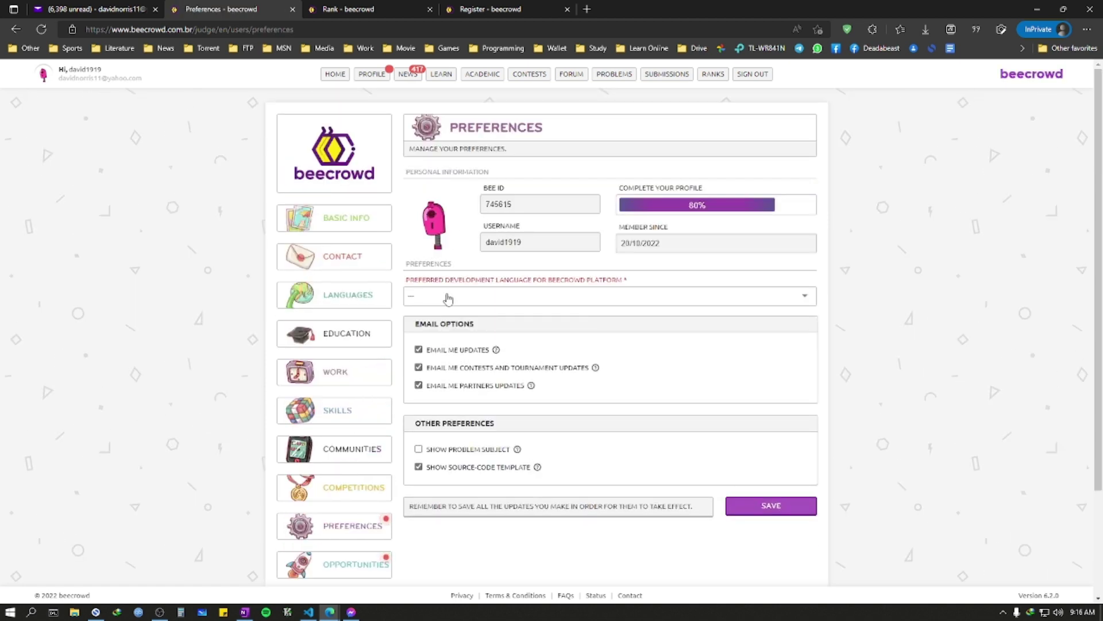
left_click(487, 299)
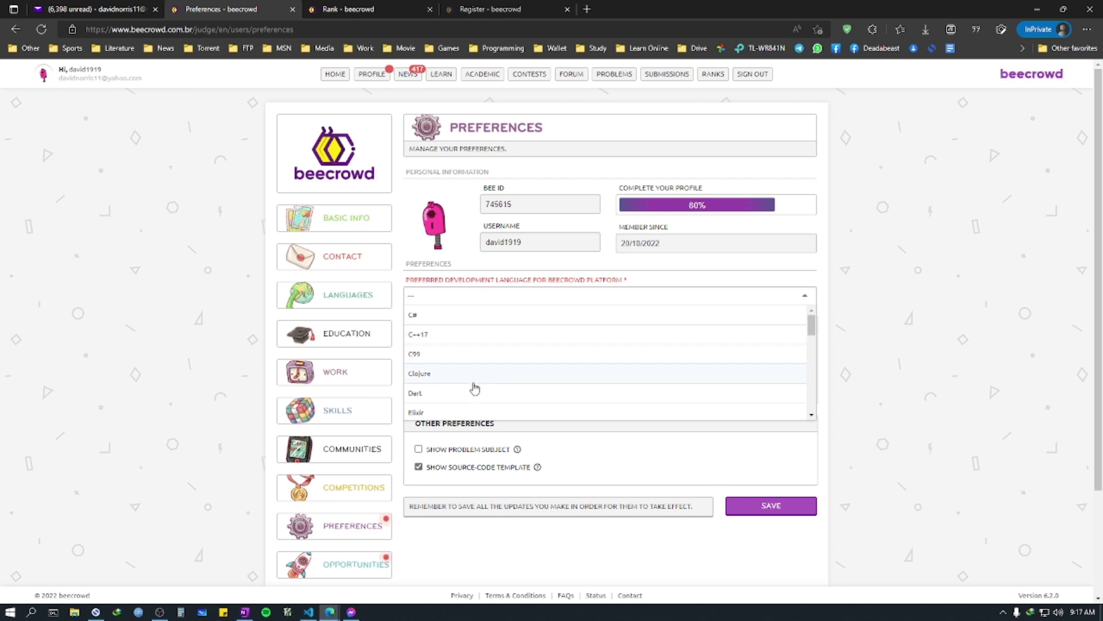
scroll(474, 389, "down", 1)
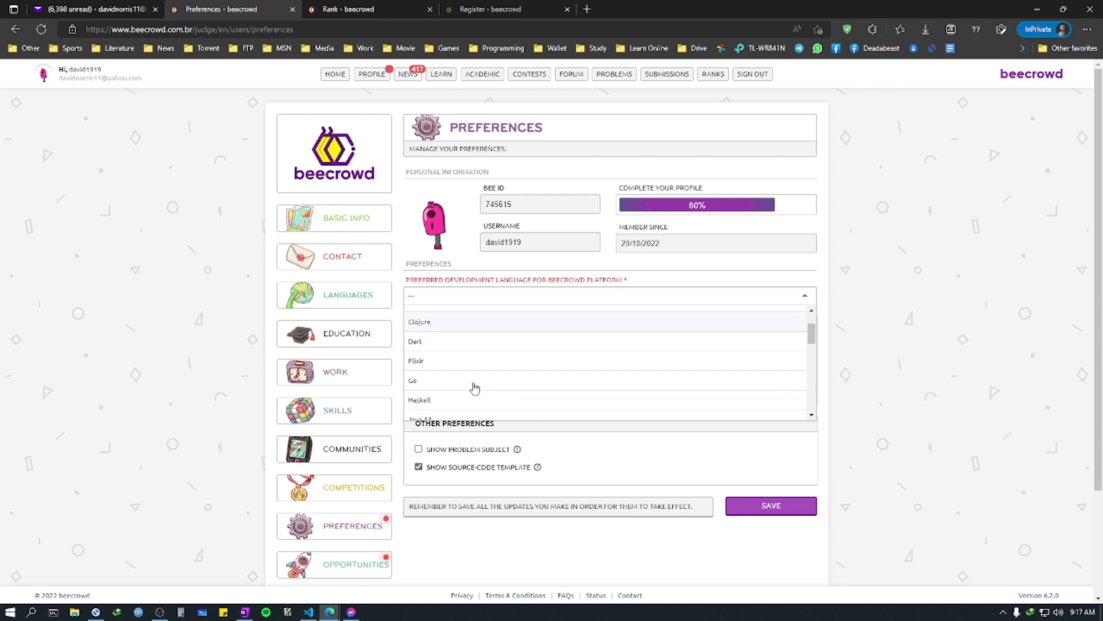
scroll(474, 389, "up", 1)
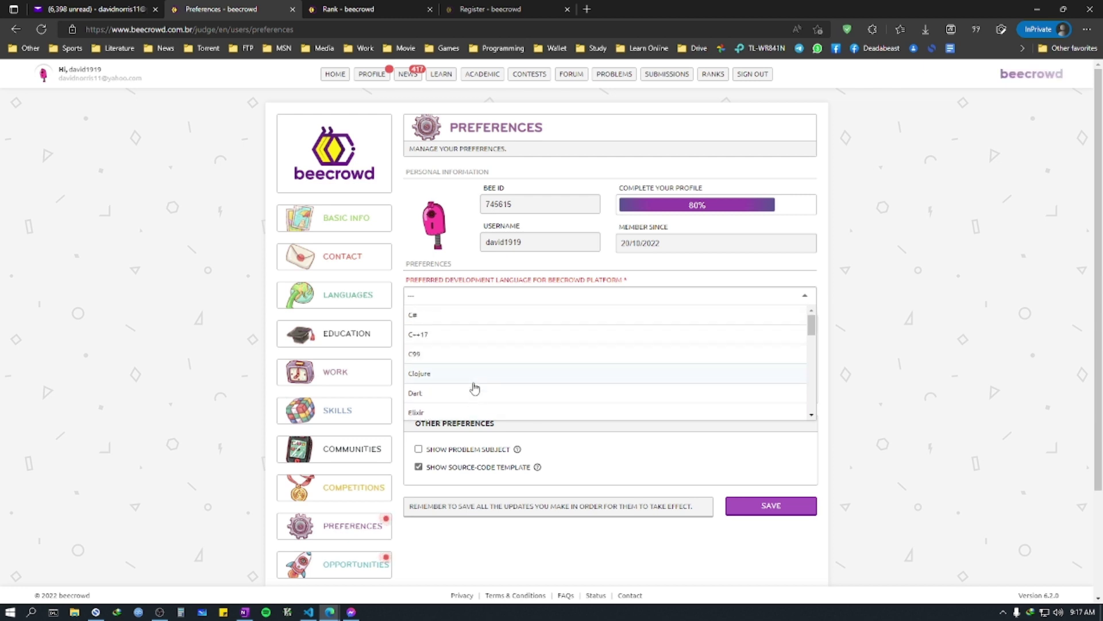
scroll(474, 389, "down", 1)
scroll(475, 386, "up", 1)
left_click(469, 339)
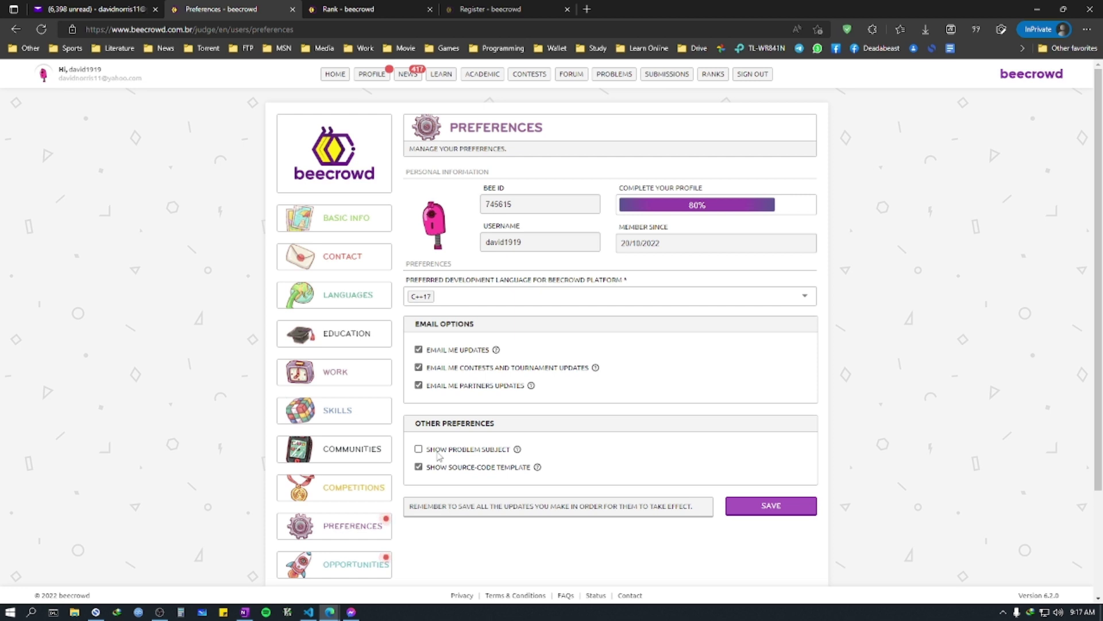
Step: Leave Show Problem Subject turned off and save the preferences
left_click(485, 451)
double_click(485, 452)
left_click(677, 488)
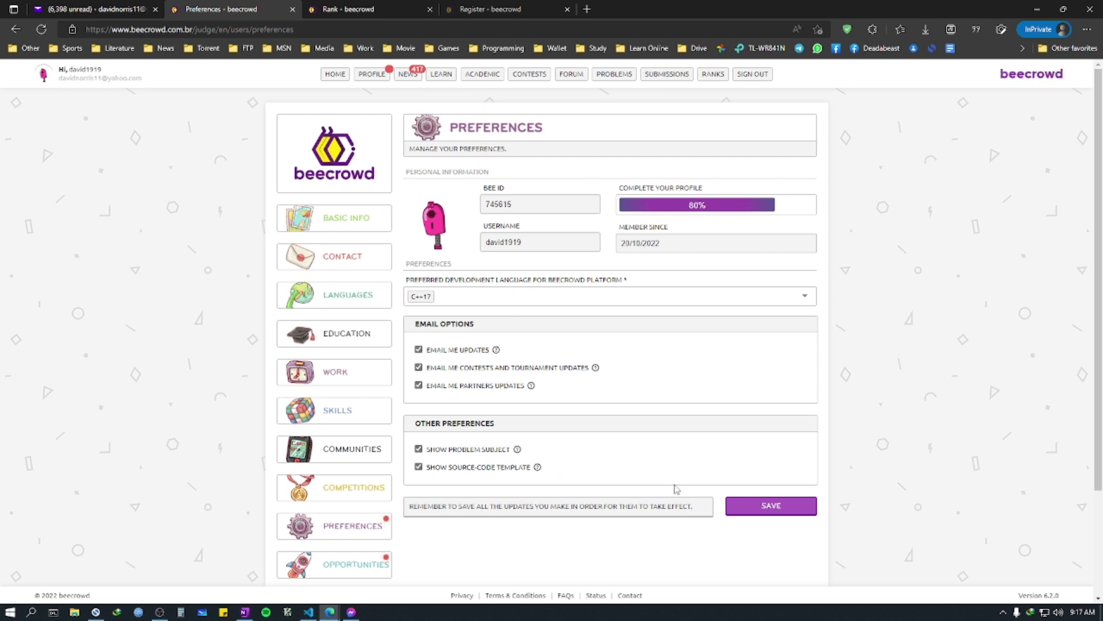
left_click(471, 450)
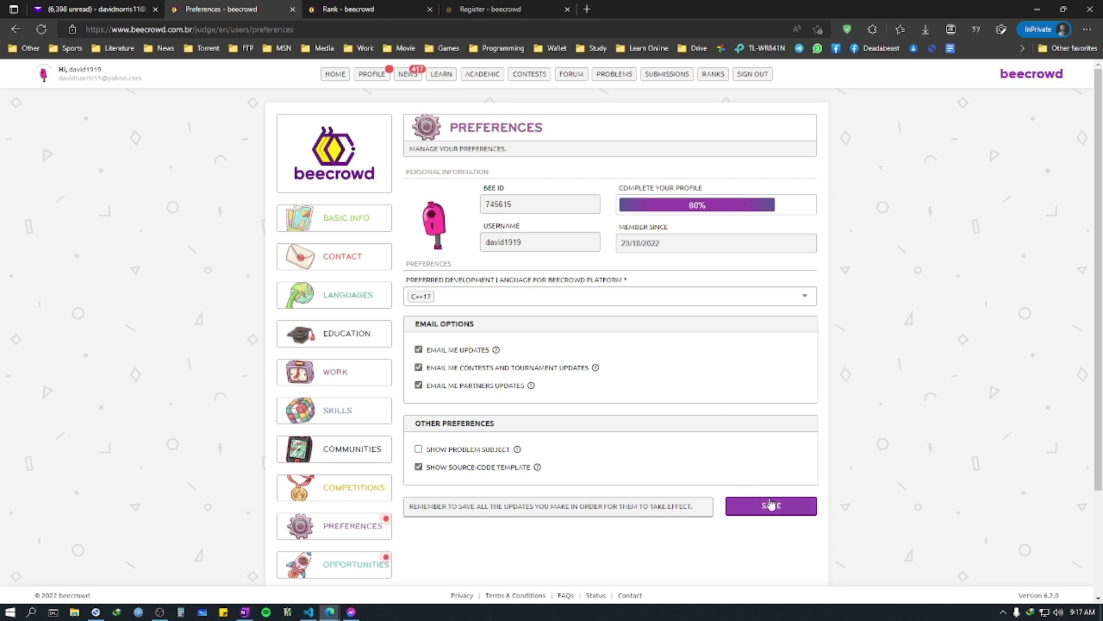
left_click(771, 505)
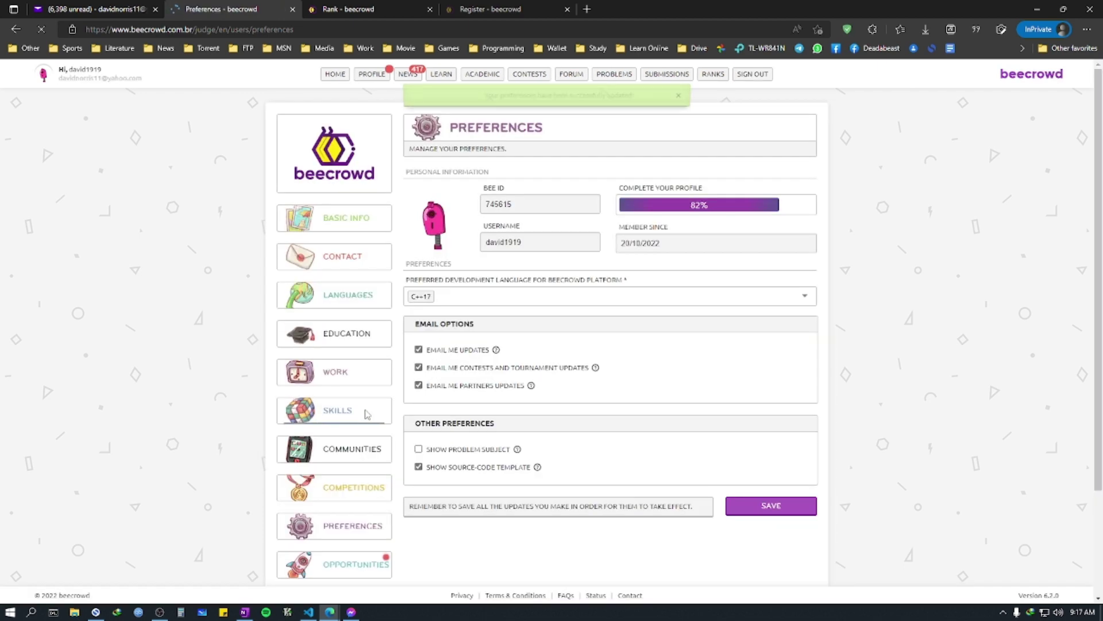
scroll(373, 443, "down", 2)
left_click(356, 431)
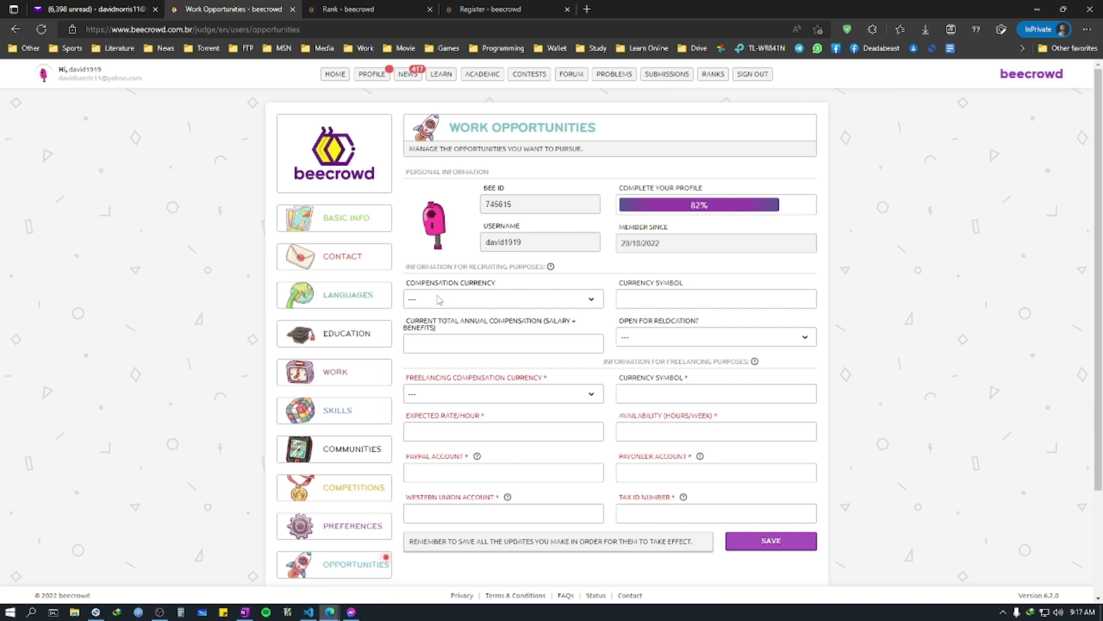
Step: Set the freelancing currency to US Dollar, leaving annual compensation and its currency blank
left_click(477, 306)
left_click(473, 325)
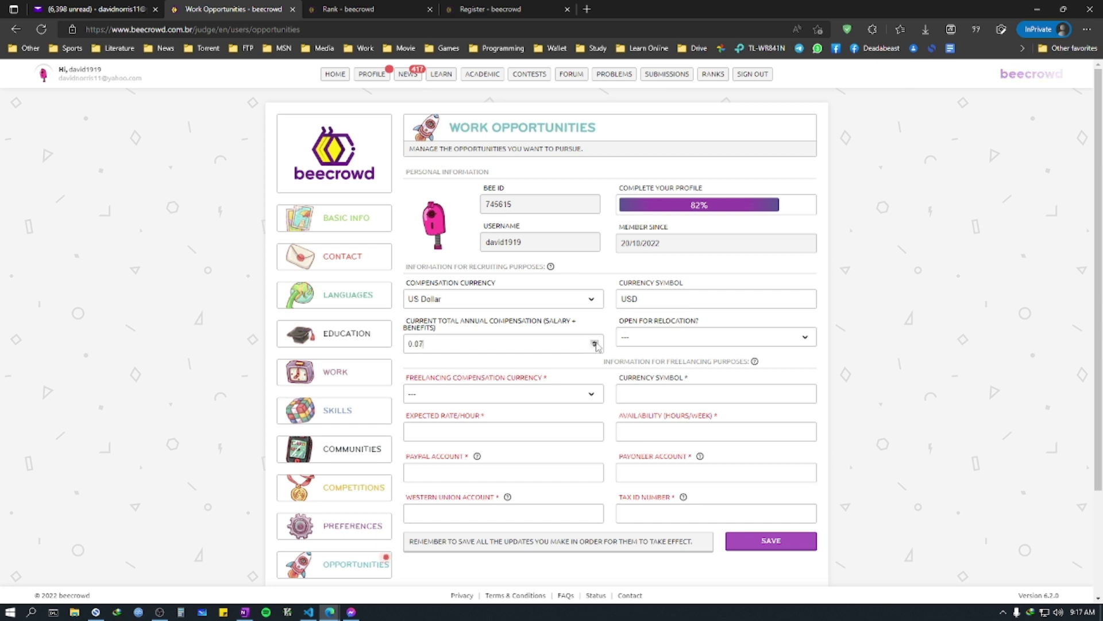
left_click(595, 342)
left_click(594, 342)
left_click(595, 342)
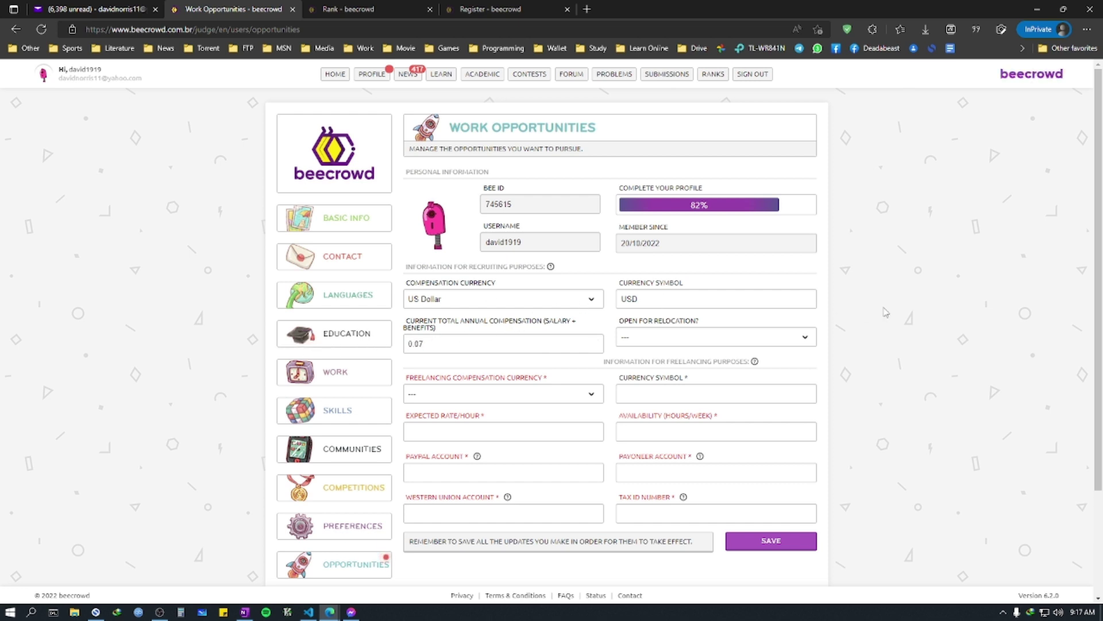
scroll(822, 327, "down", 1)
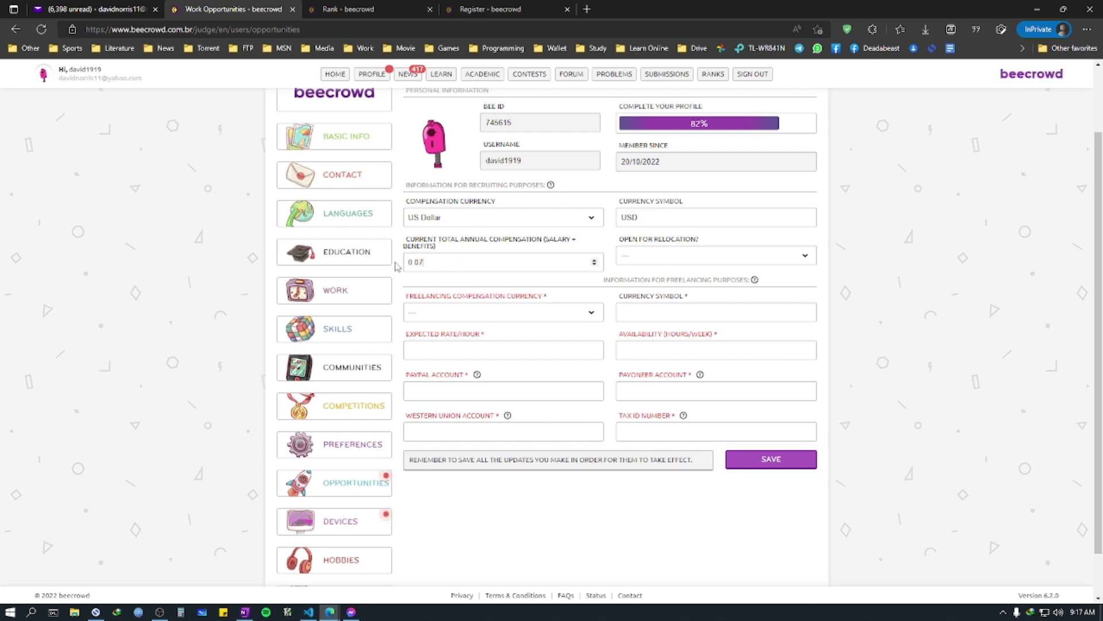
key("ctrl+a")
key("BackSpace")
left_click(503, 313)
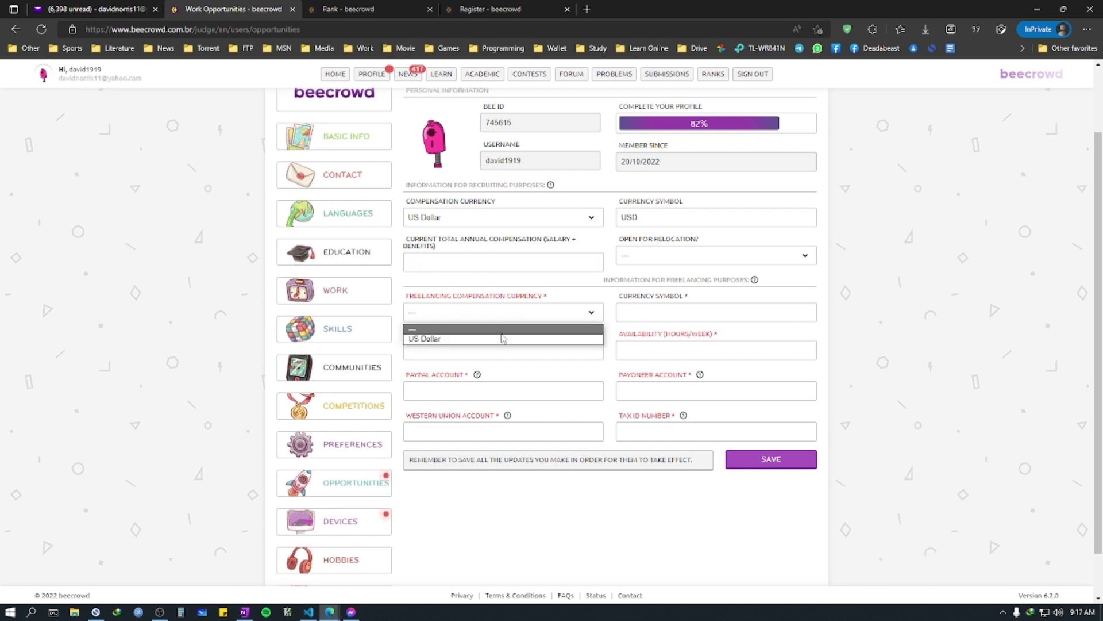
left_click(503, 338)
left_click(504, 216)
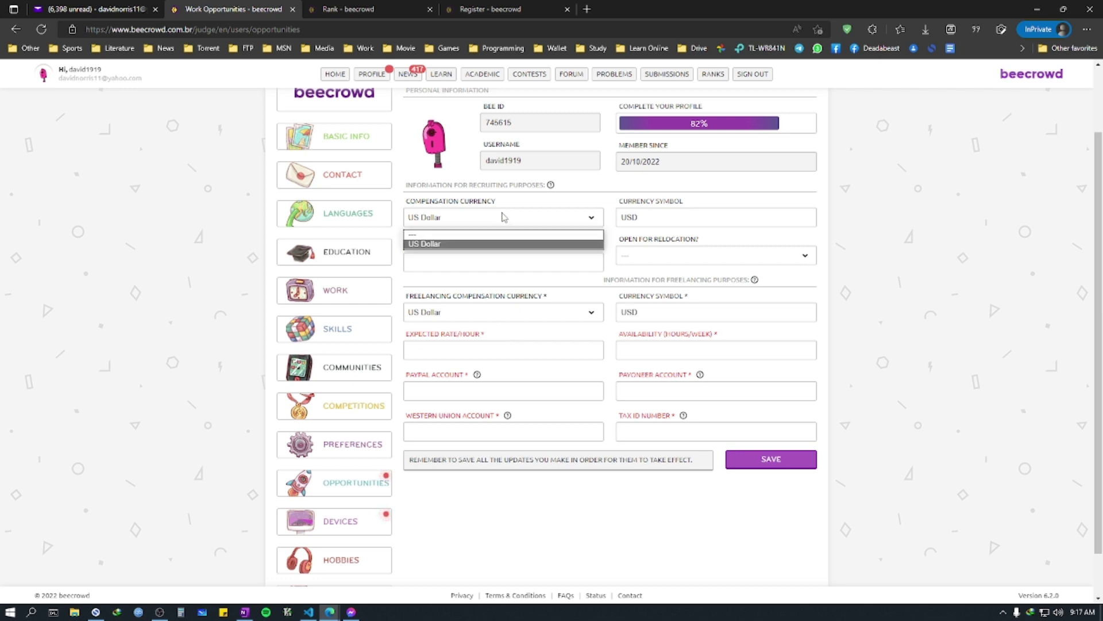
left_click(486, 234)
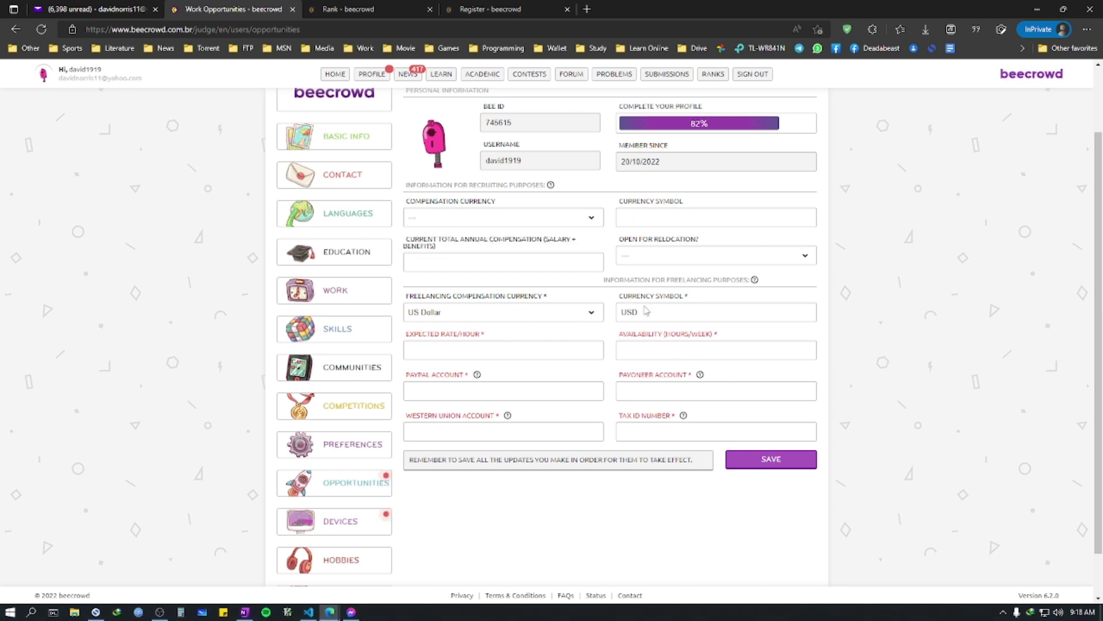
Step: Enter an hourly rate of 10 and weekly availability of 25 hours
left_click(511, 348)
type("10")
key("Return")
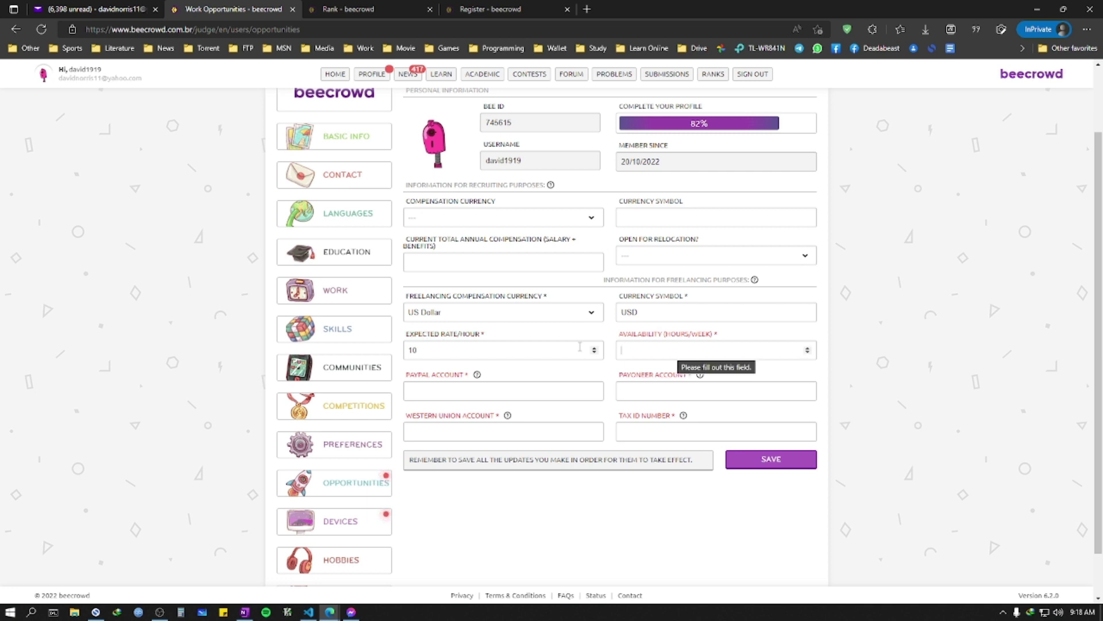
type("1")
type("20")
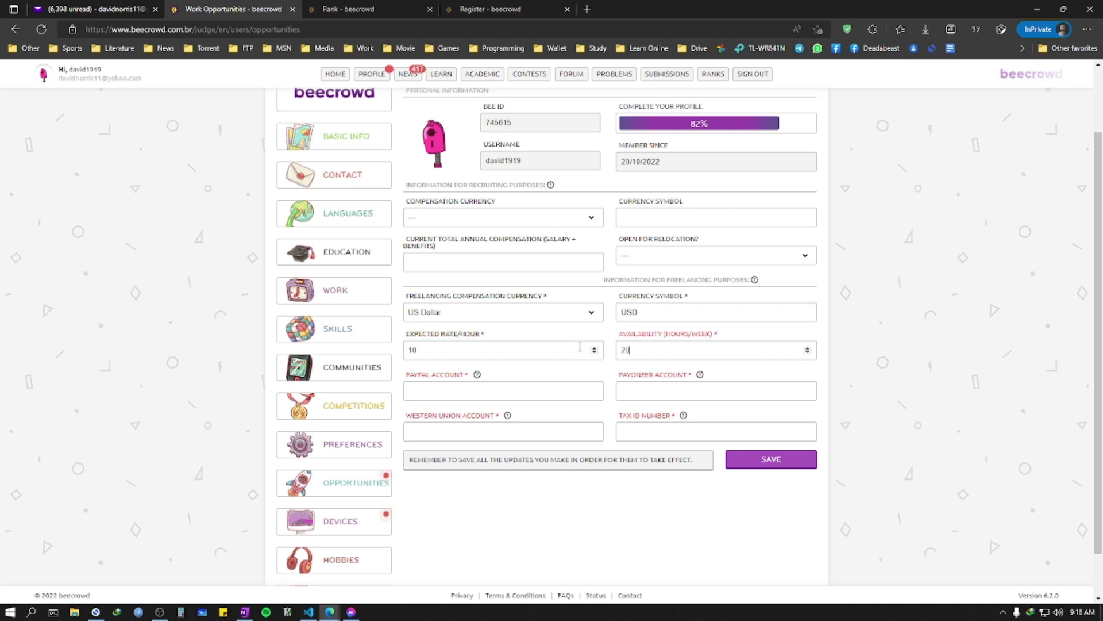
left_click_drag(406, 334, 419, 335)
left_click_drag(503, 341, 500, 340)
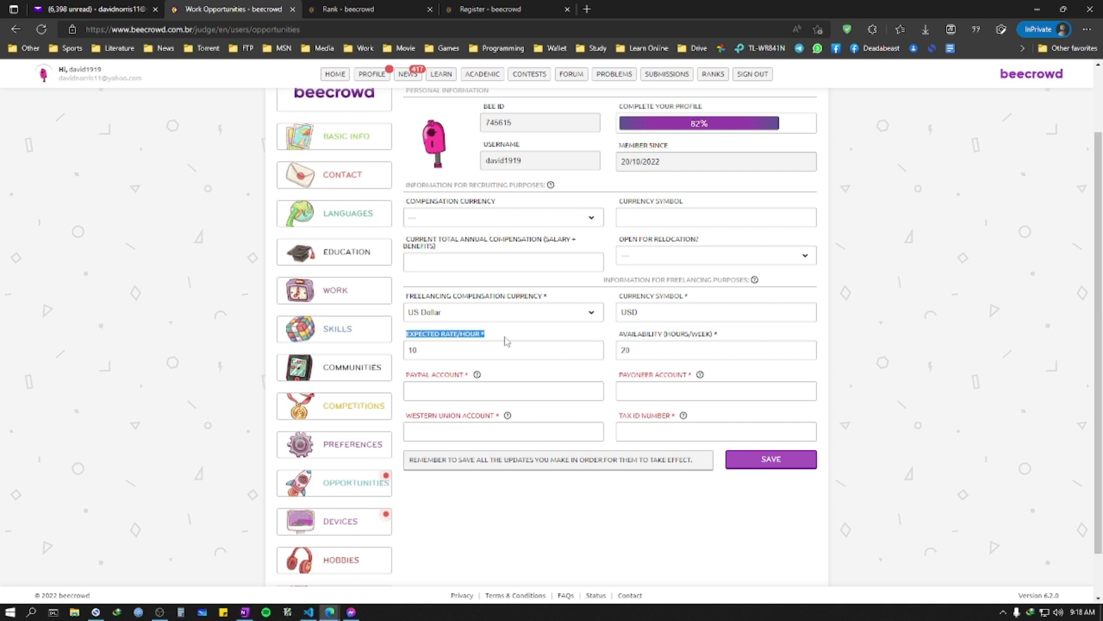
left_click(501, 339)
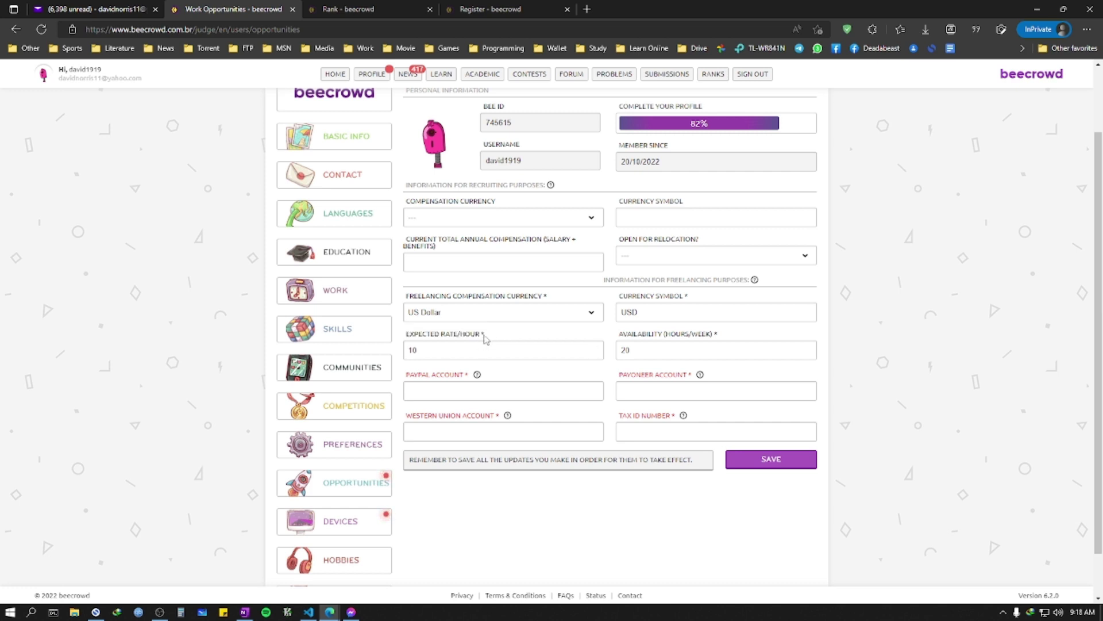
key("ctrl+a")
left_click(524, 341)
left_click_drag(619, 337, 730, 339)
left_click(733, 339)
type("25")
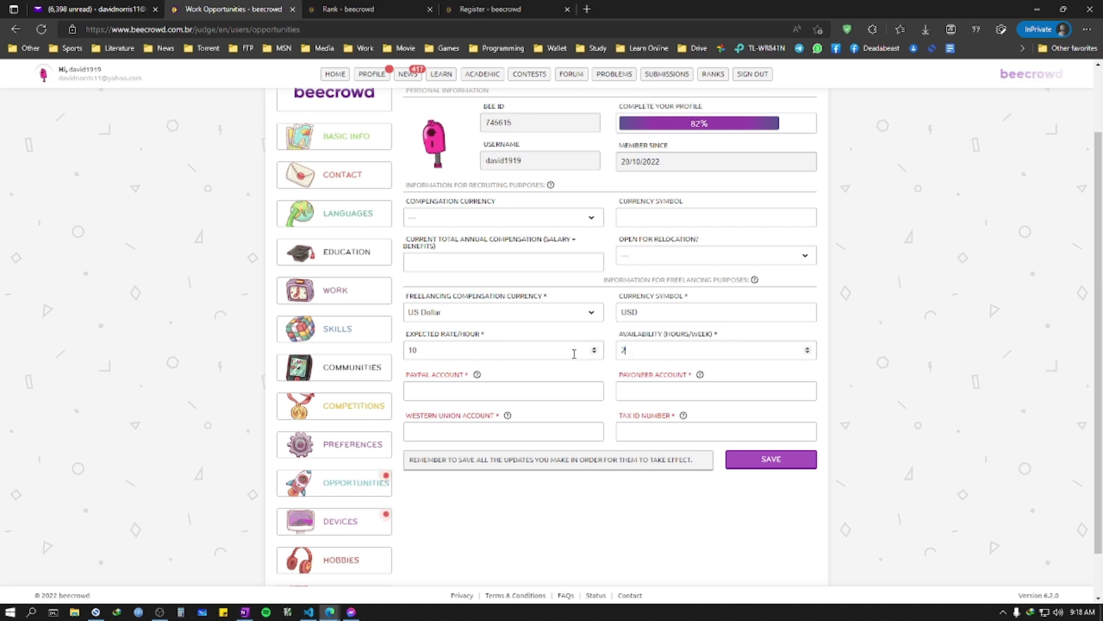
Step: Fill in the PayPal and Payoneer account names and the tax ID, then save
left_click(535, 389)
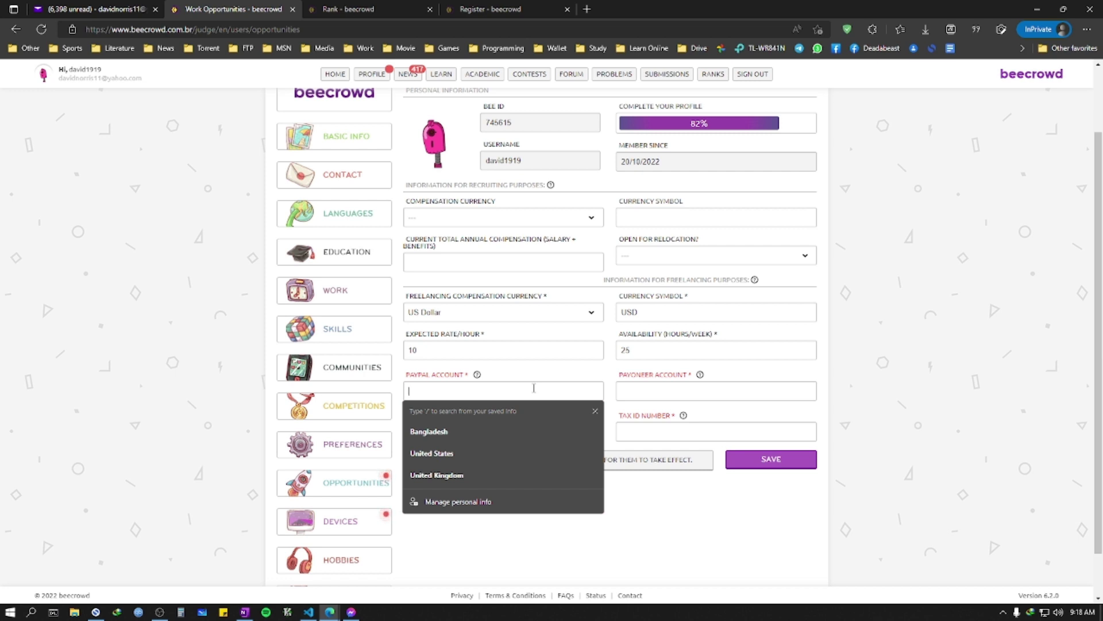
type("davidnorris")
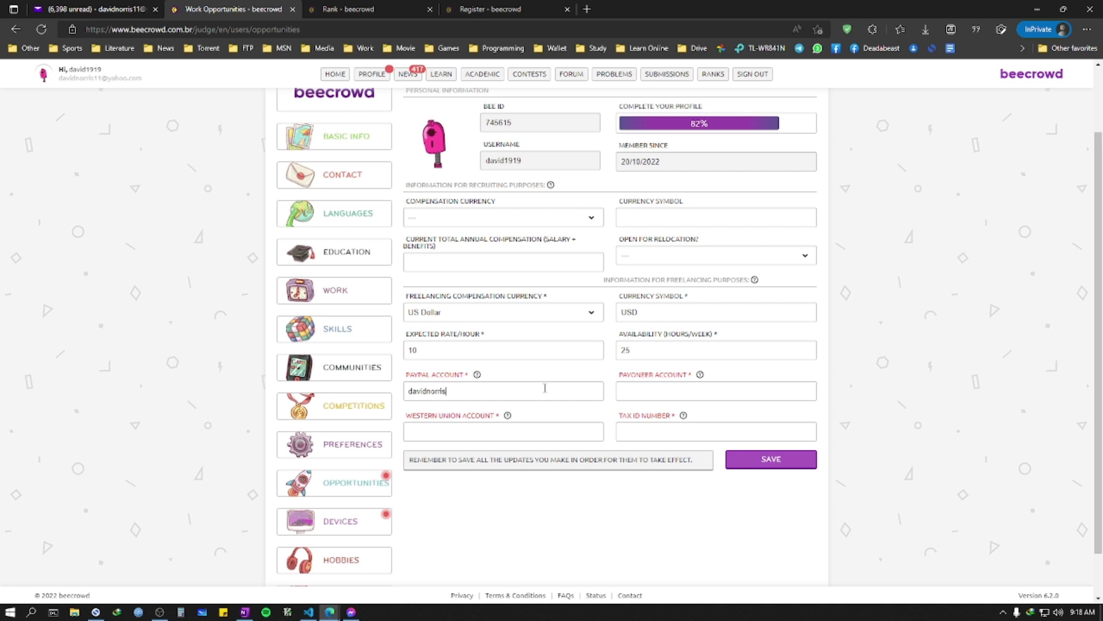
key("Tab")
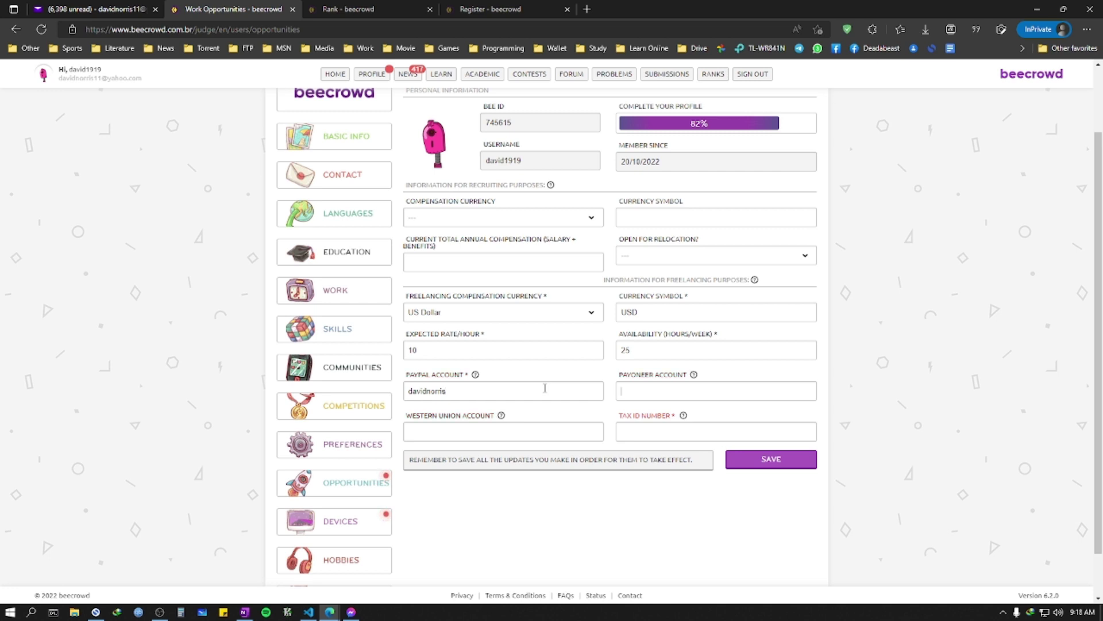
type("davidnorrisdavidnorris")
key("Return")
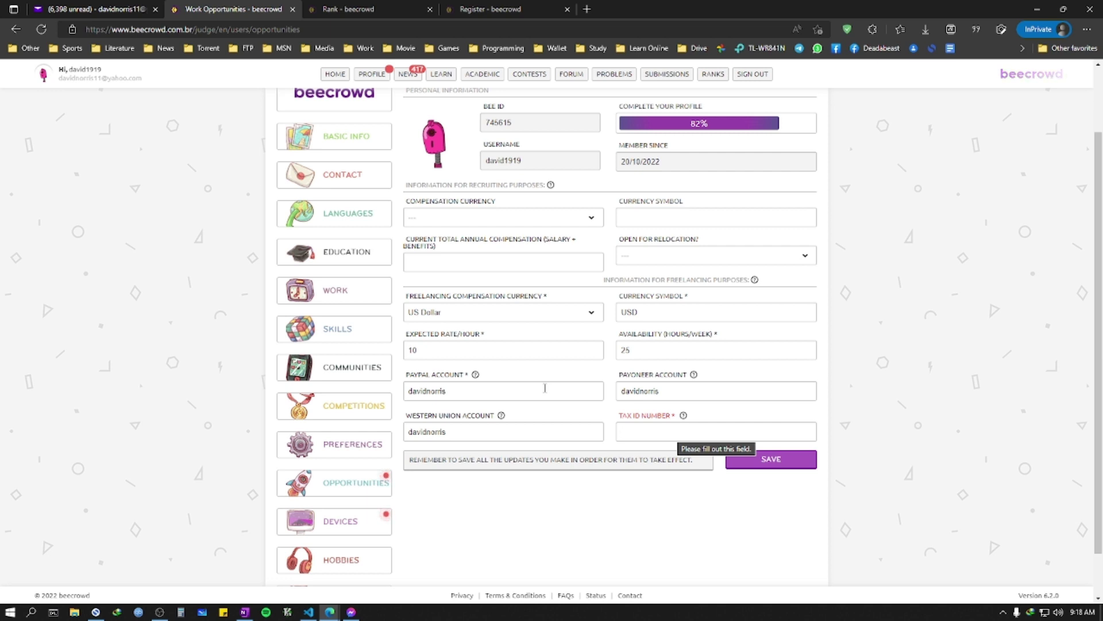
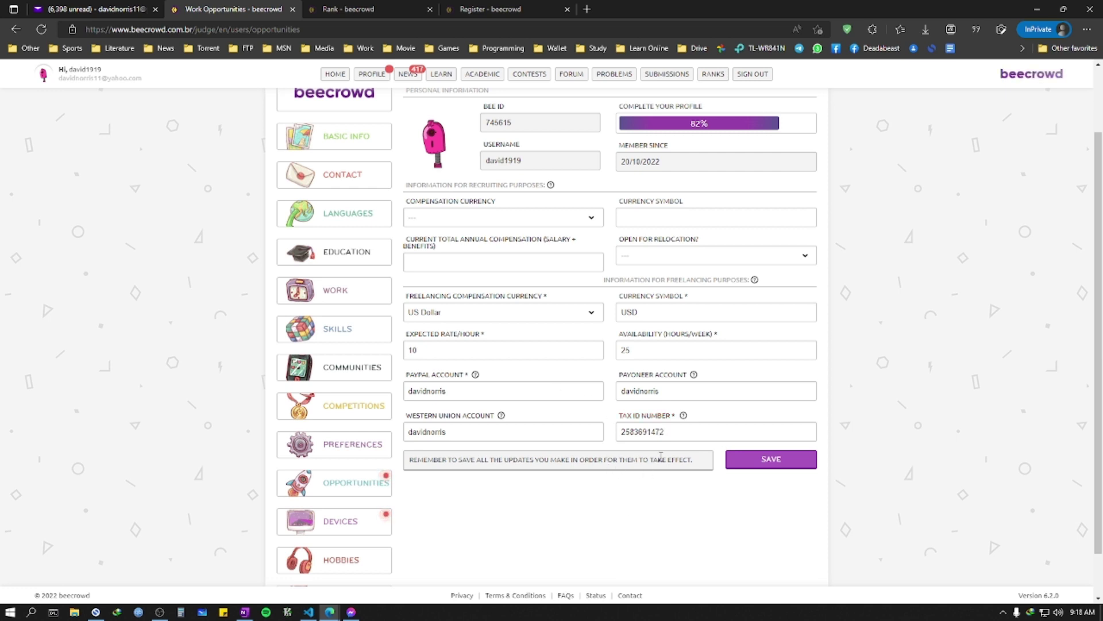
left_click_drag(672, 435, 622, 435)
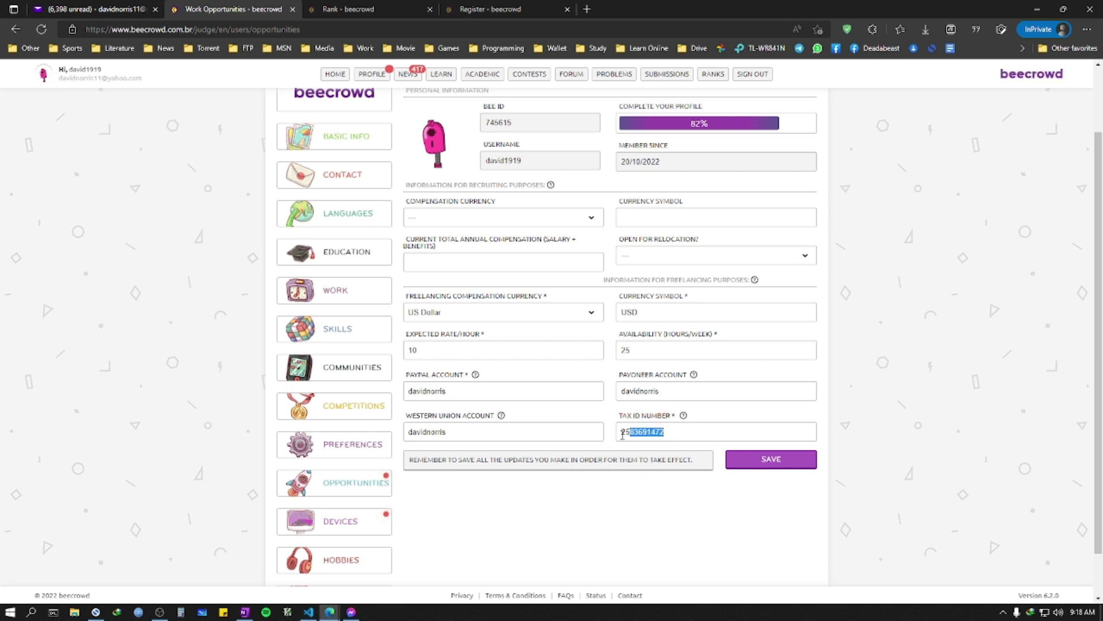
left_click(649, 500)
scroll(555, 391, "up", 2)
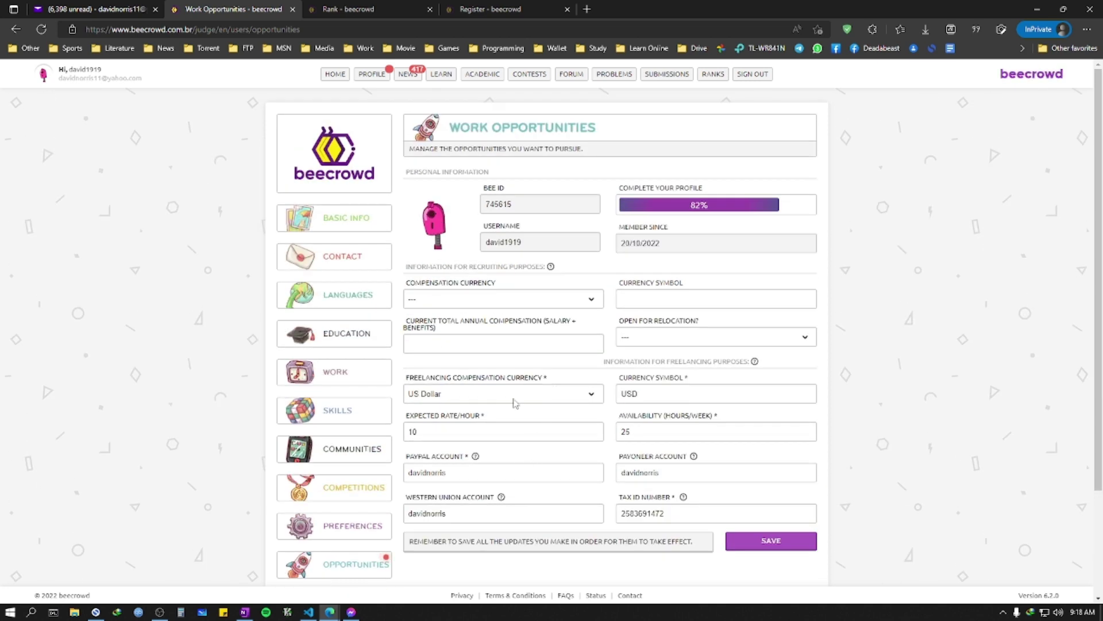
left_click(802, 547)
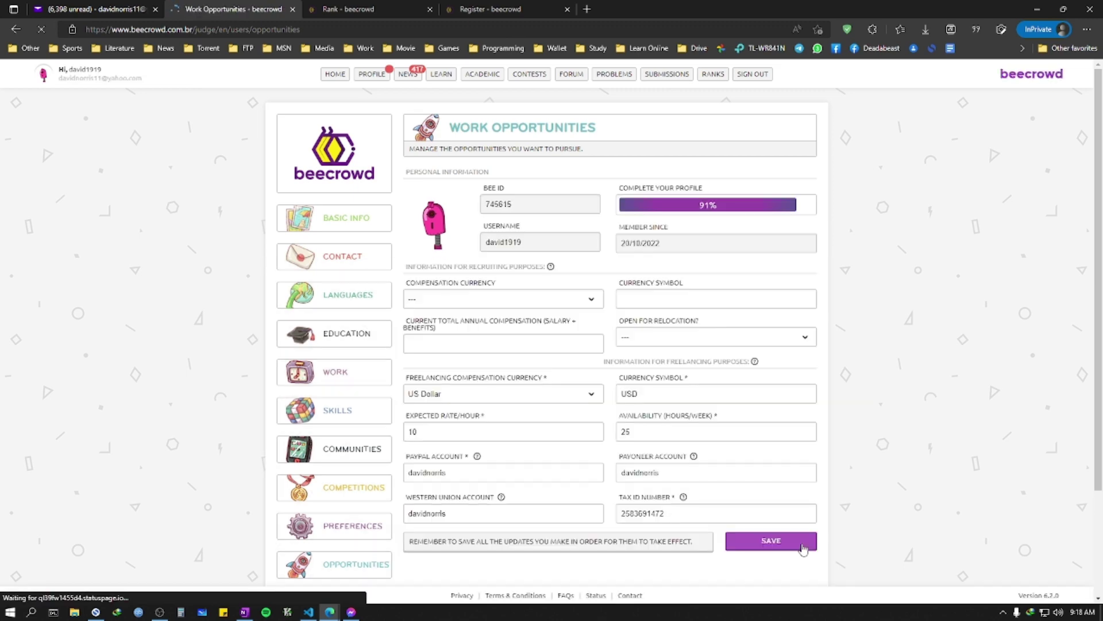
scroll(468, 451, "down", 2)
scroll(468, 451, "down", 1)
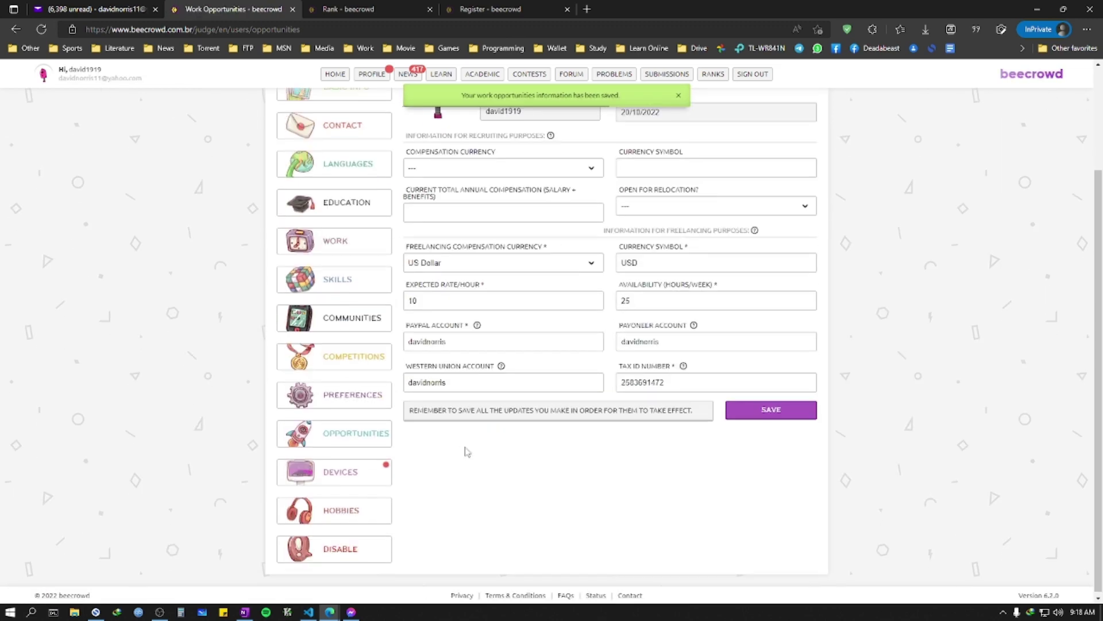
Step: Add a Desktop device with brand MSI, model MSI and Windows as operating system
left_click(348, 478)
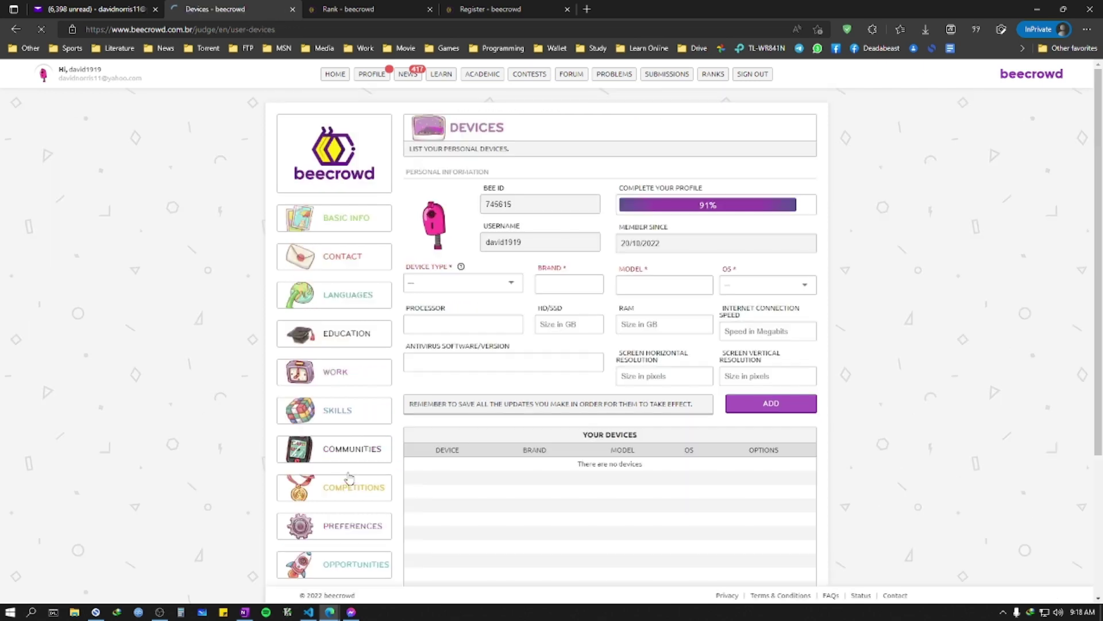
left_click(460, 283)
left_click(447, 302)
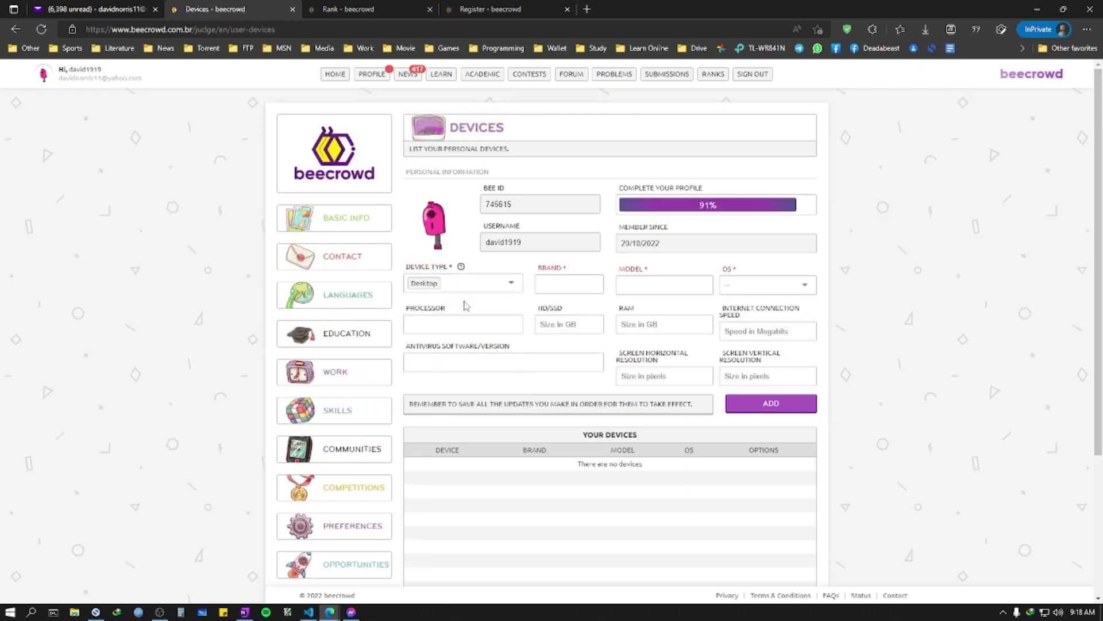
left_click(556, 285)
left_click(559, 317)
left_click(654, 284)
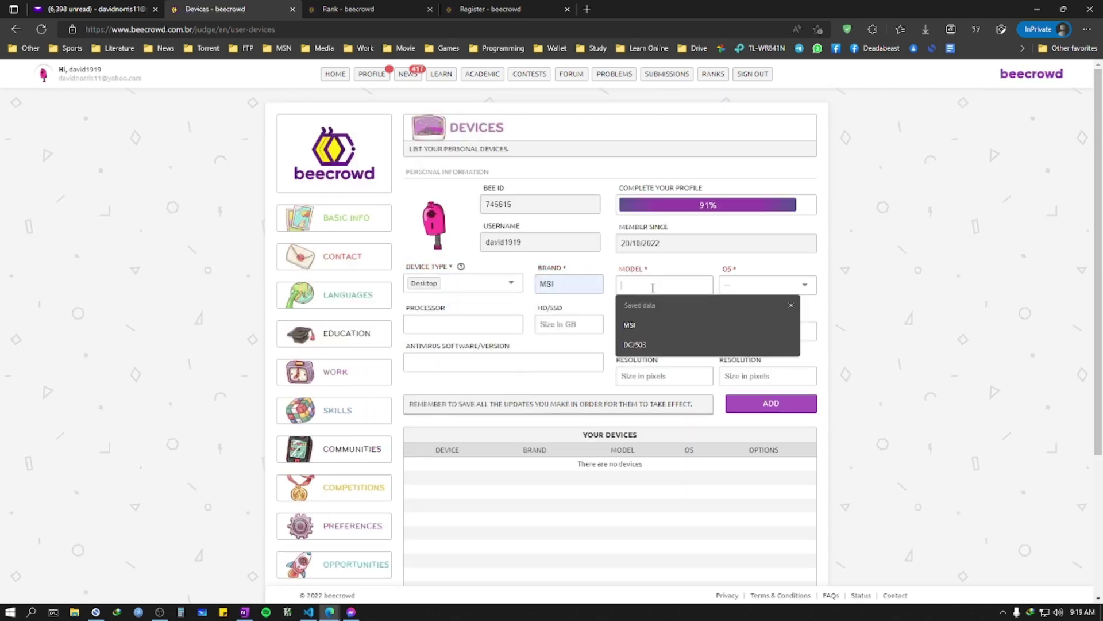
left_click(646, 330)
left_click(759, 285)
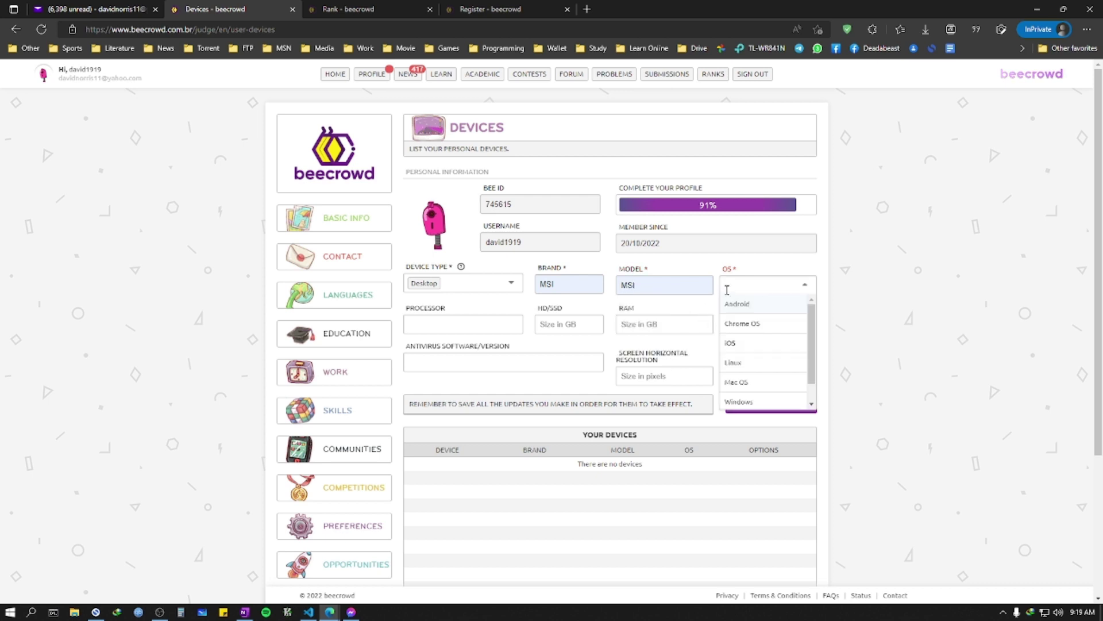
left_click(737, 402)
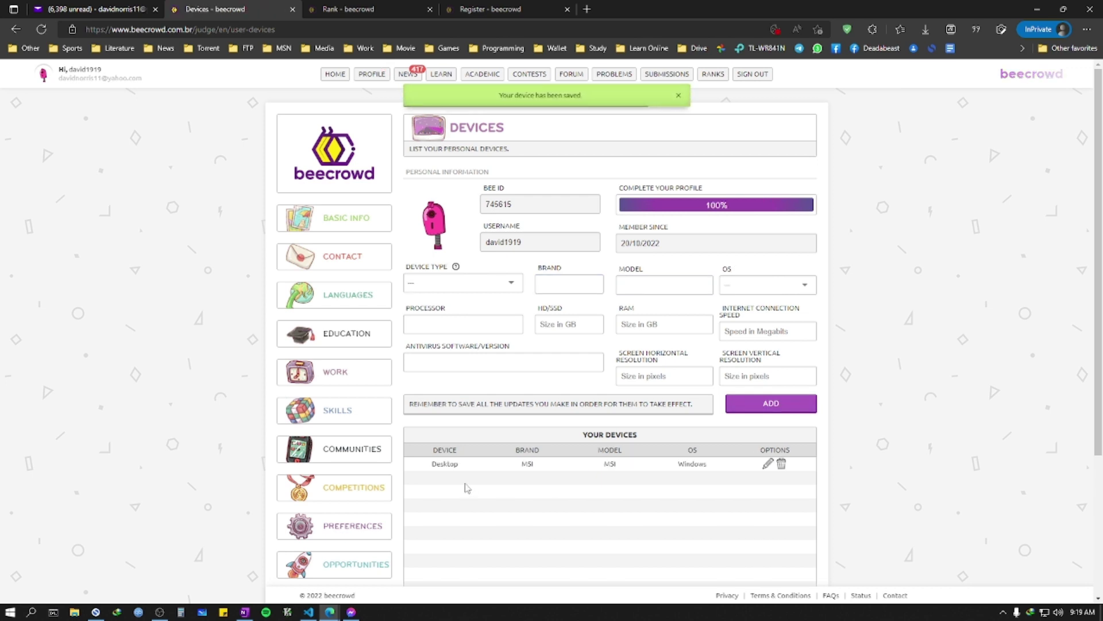
scroll(593, 415, "down", 3)
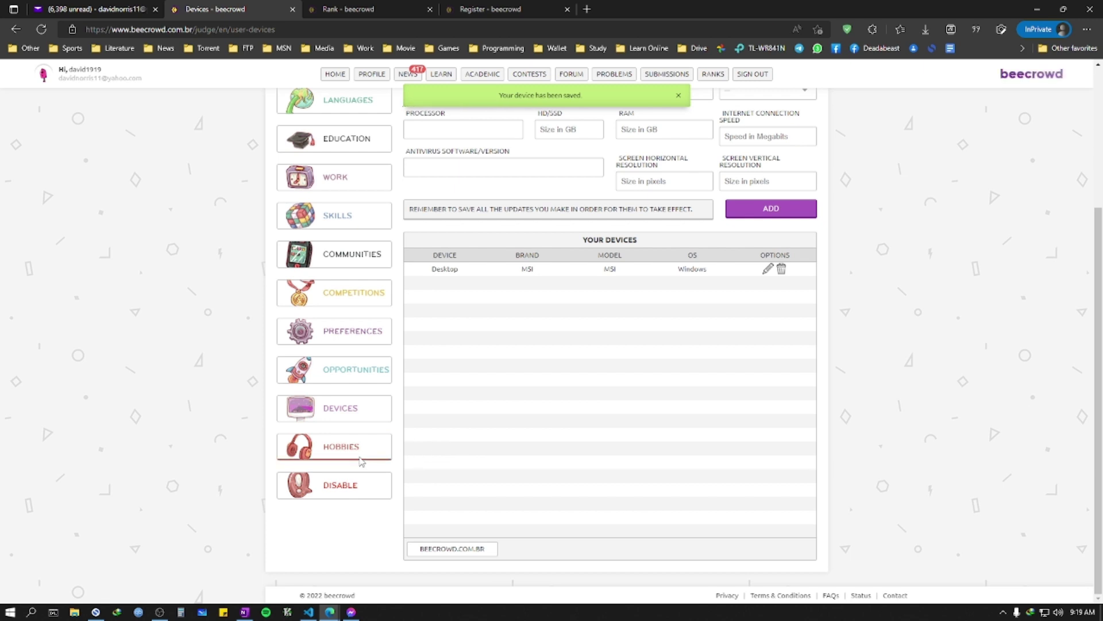
scroll(361, 461, "up", 3)
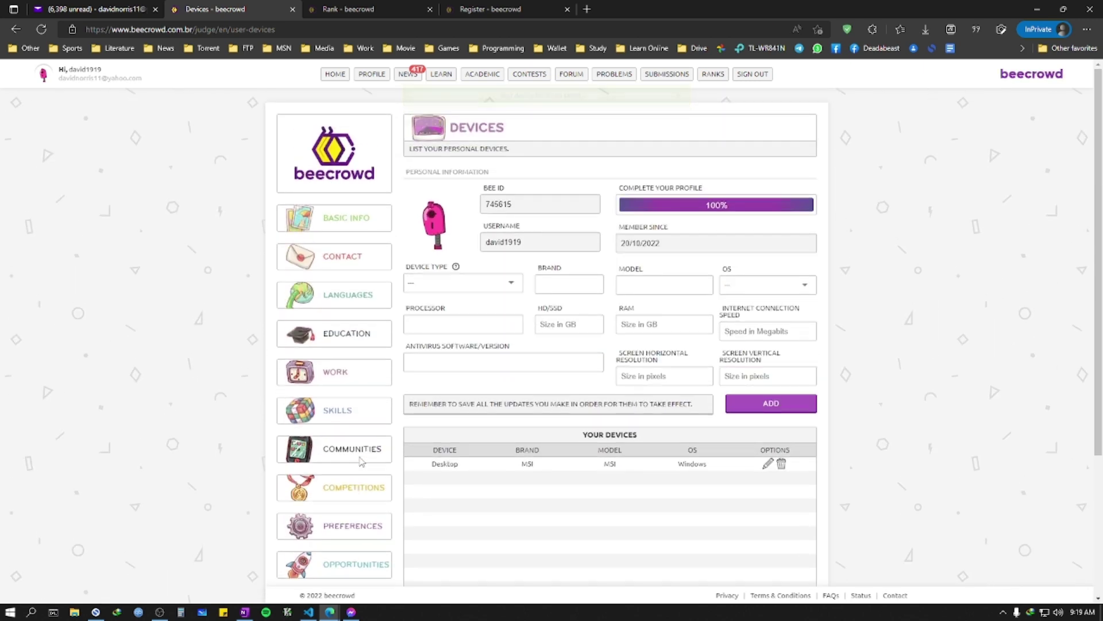
Step: In Education, select CITY - City University as institution and CSE as major degree
left_click(348, 337)
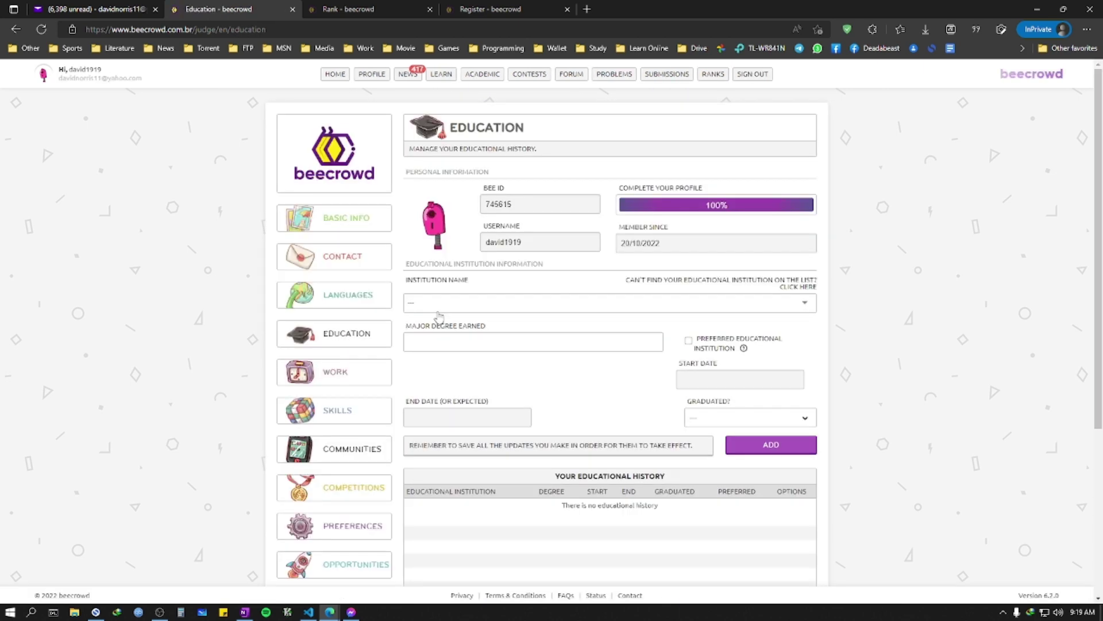
left_click(349, 336)
left_click(500, 303)
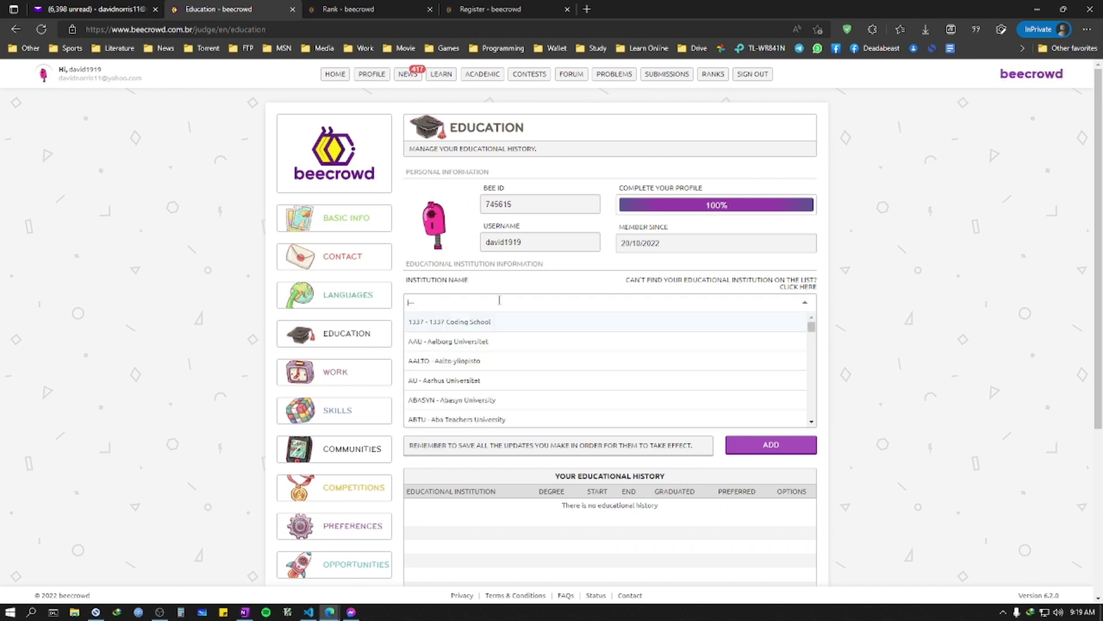
left_click(500, 299)
left_click(500, 299)
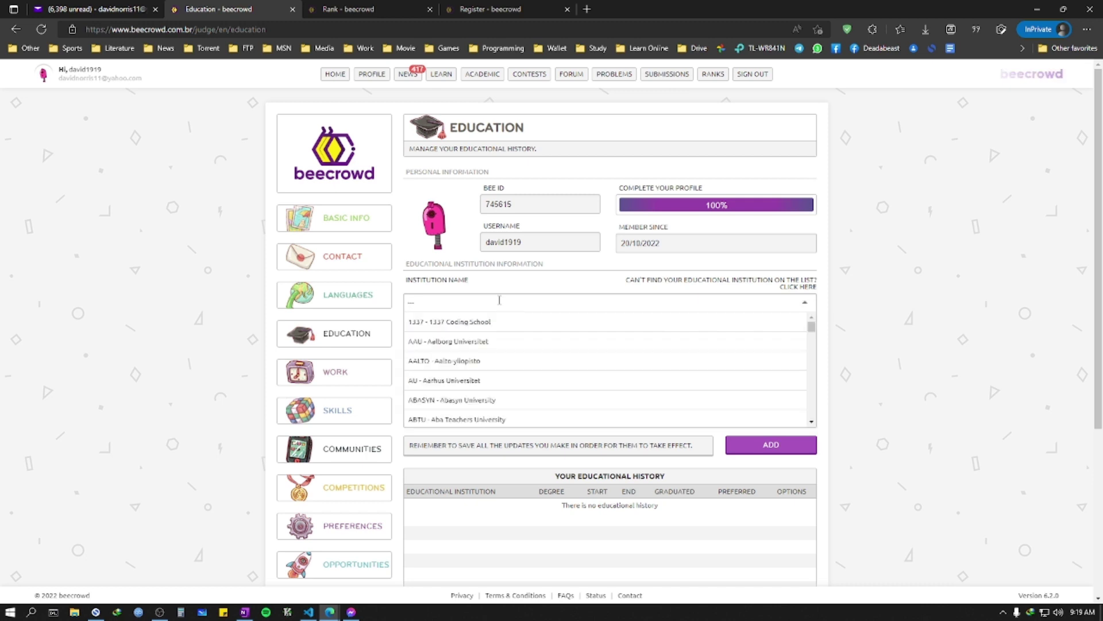
type("city u")
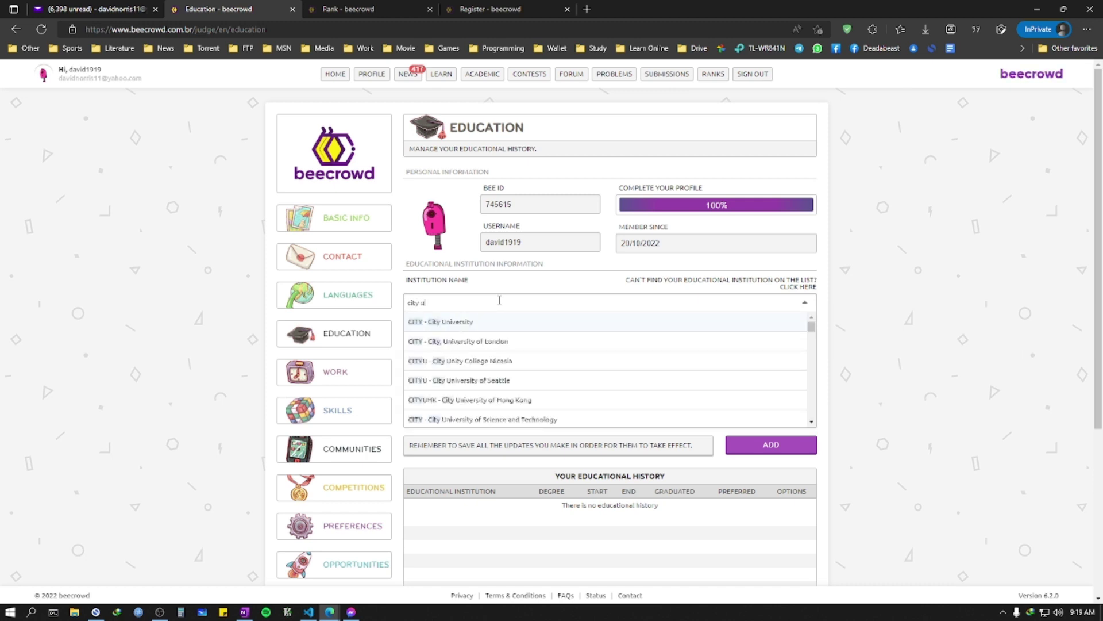
type("ni")
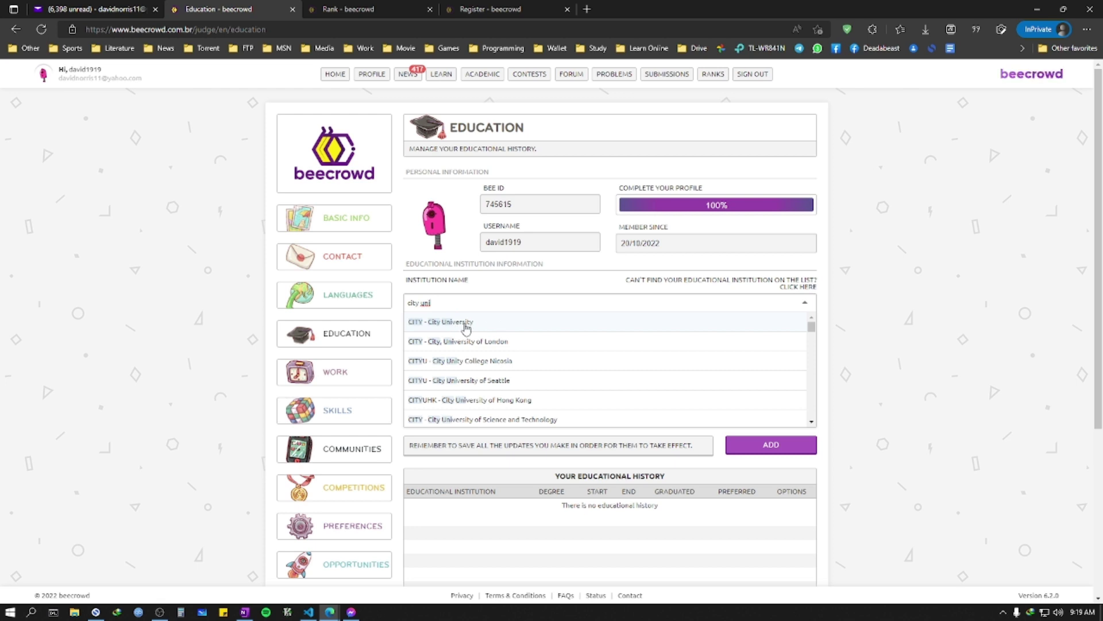
left_click(453, 323)
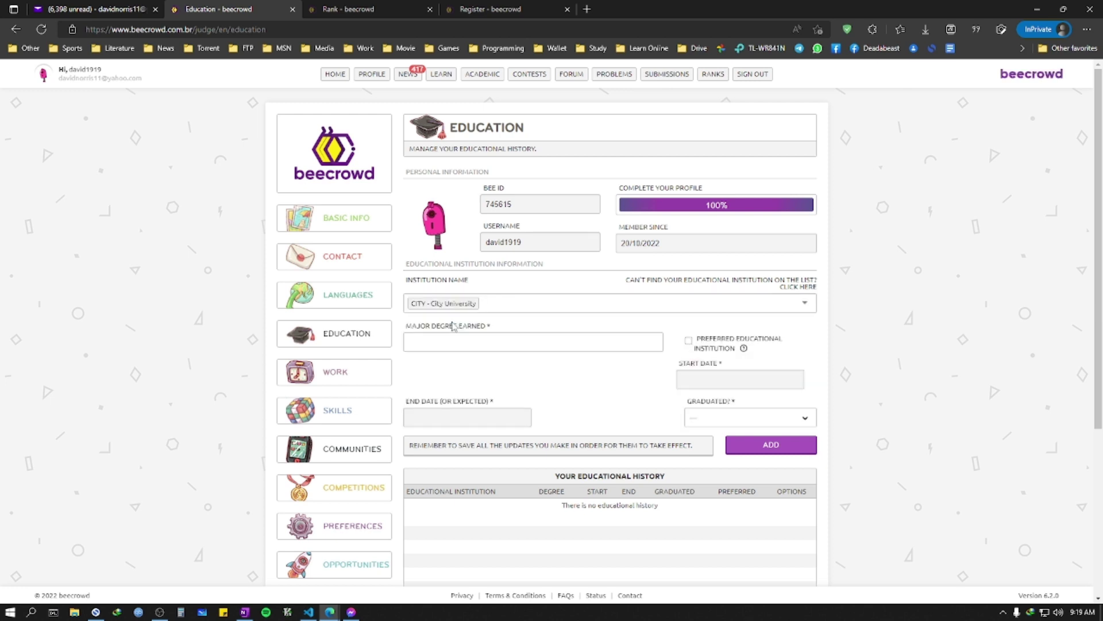
left_click(455, 340)
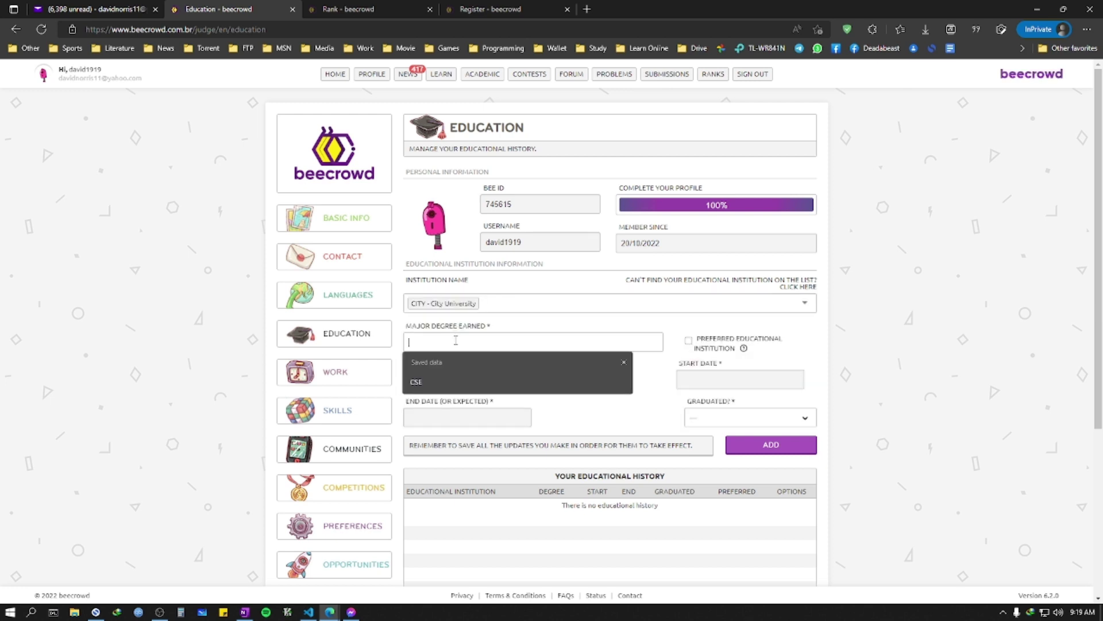
left_click(440, 376)
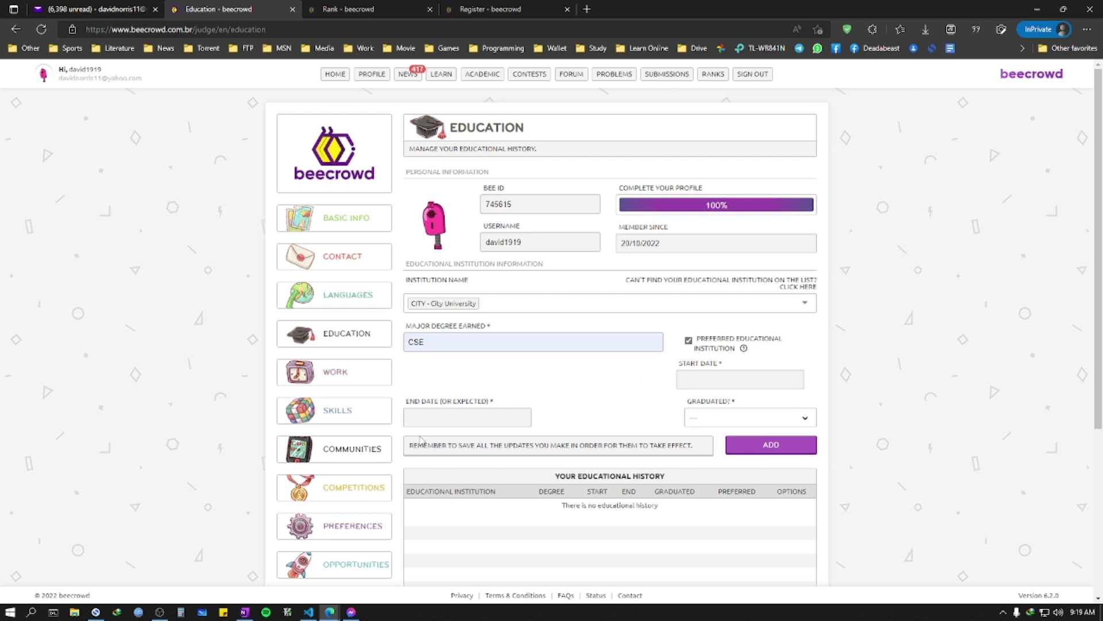
left_click(431, 416)
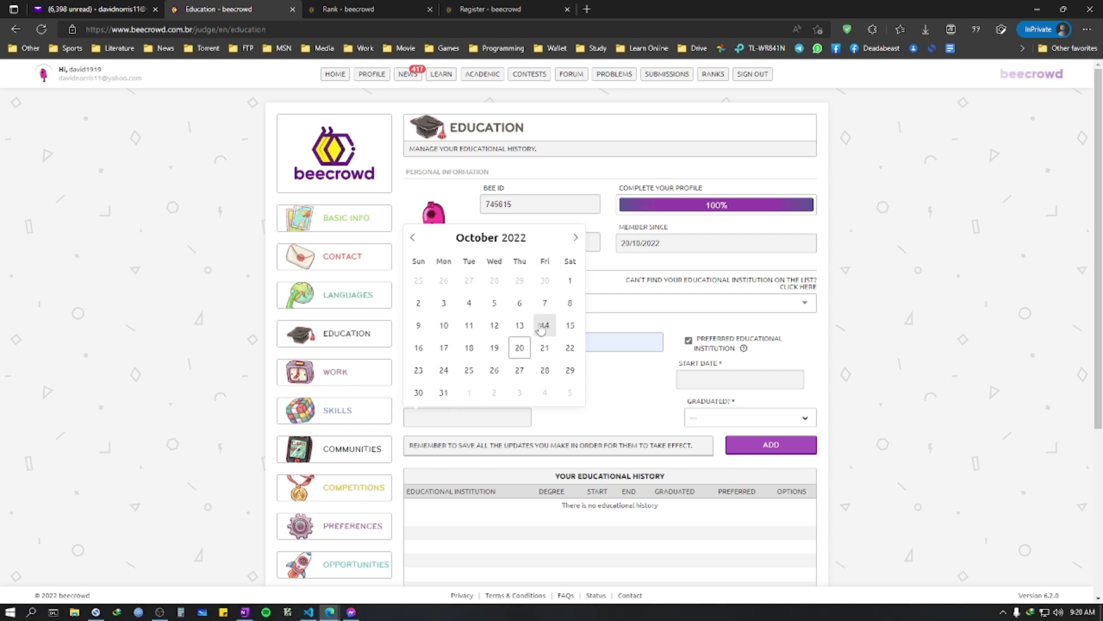
Step: Set the education end date to 02/28/2026
left_click(575, 238)
left_click(575, 238)
left_click(575, 238)
left_click(533, 232)
left_click(533, 231)
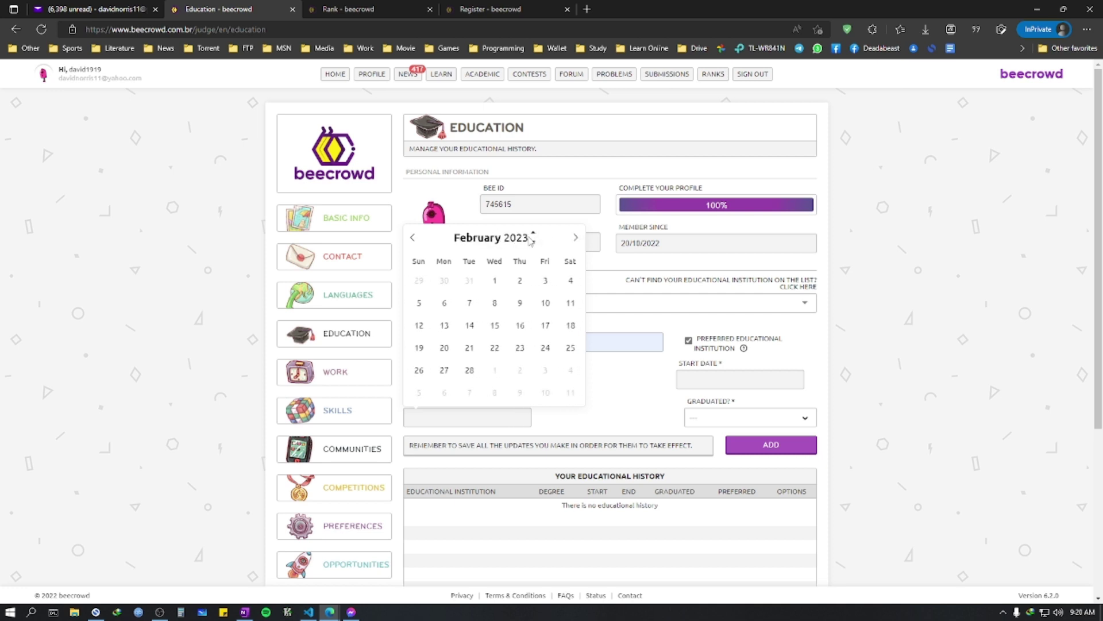
left_click(533, 232)
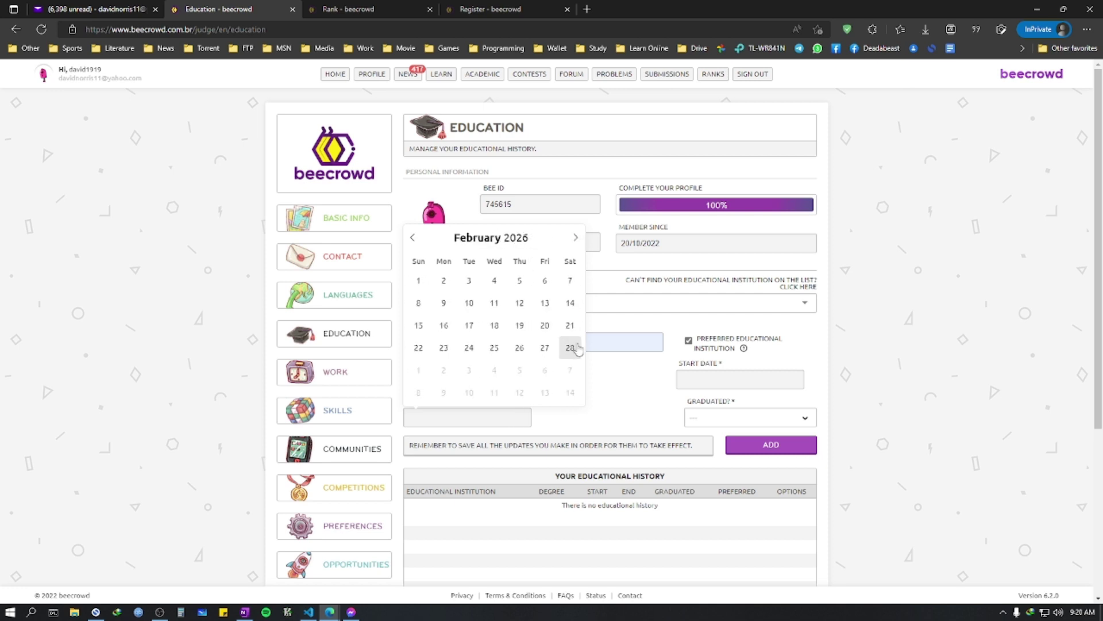
left_click(571, 347)
Step: Set the start date to 06/30/2022 and Graduated to No
left_click(720, 380)
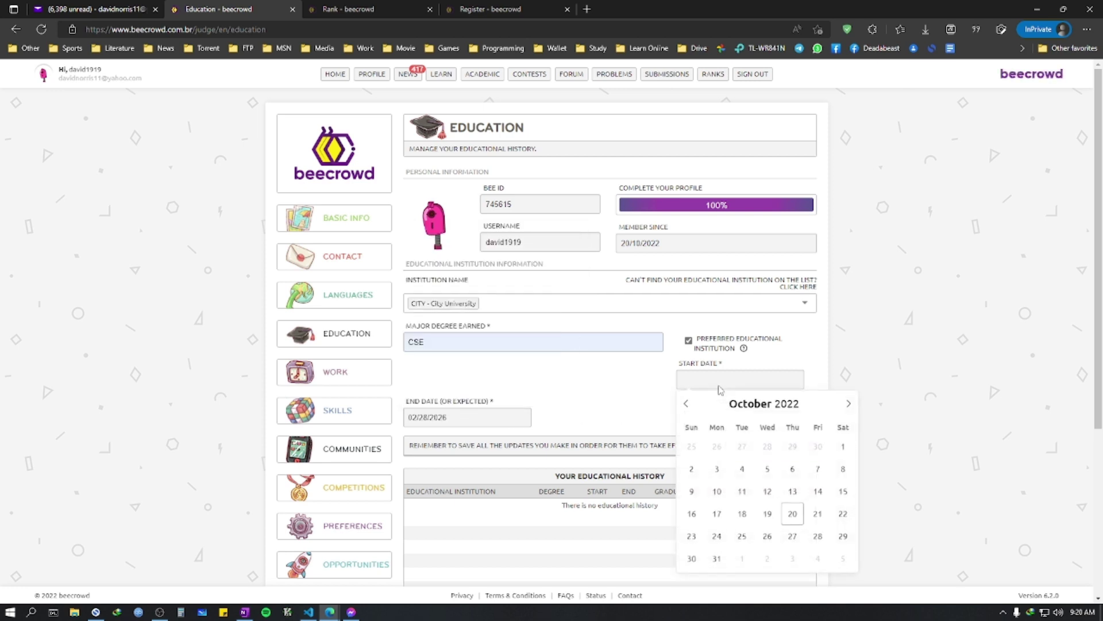
left_click(687, 404)
left_click(686, 403)
left_click(687, 403)
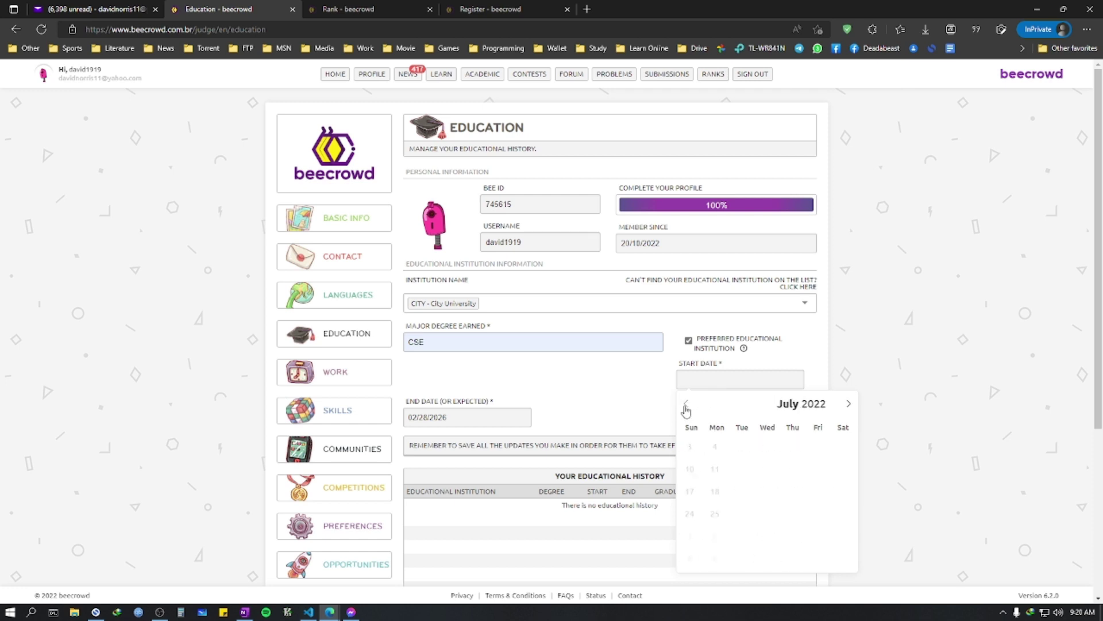
left_click(686, 403)
left_click(792, 536)
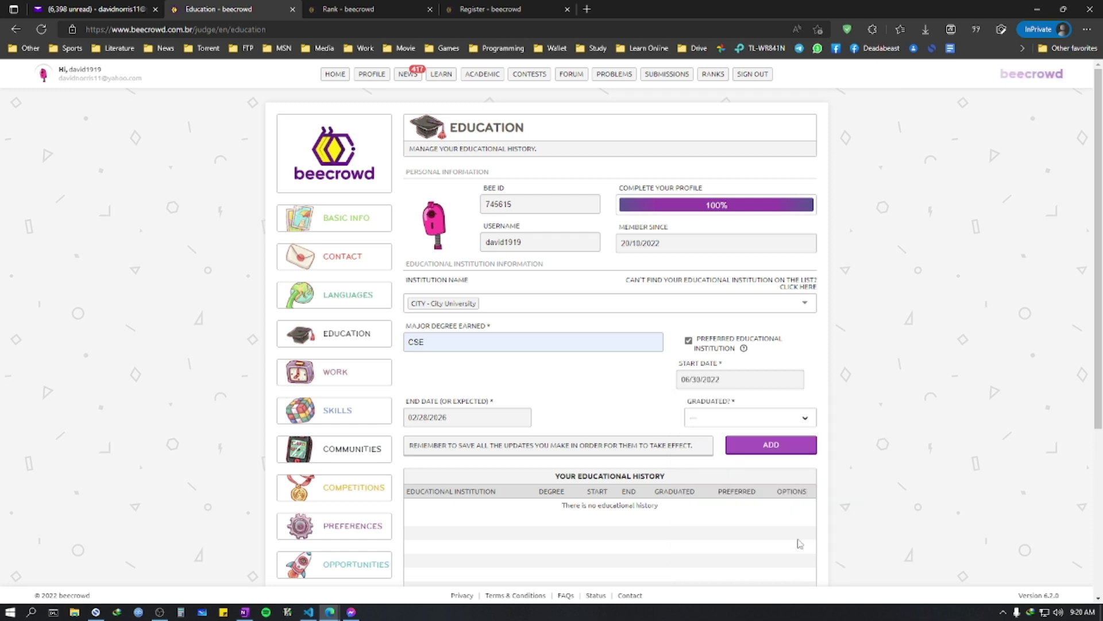
left_click(738, 424)
left_click(722, 454)
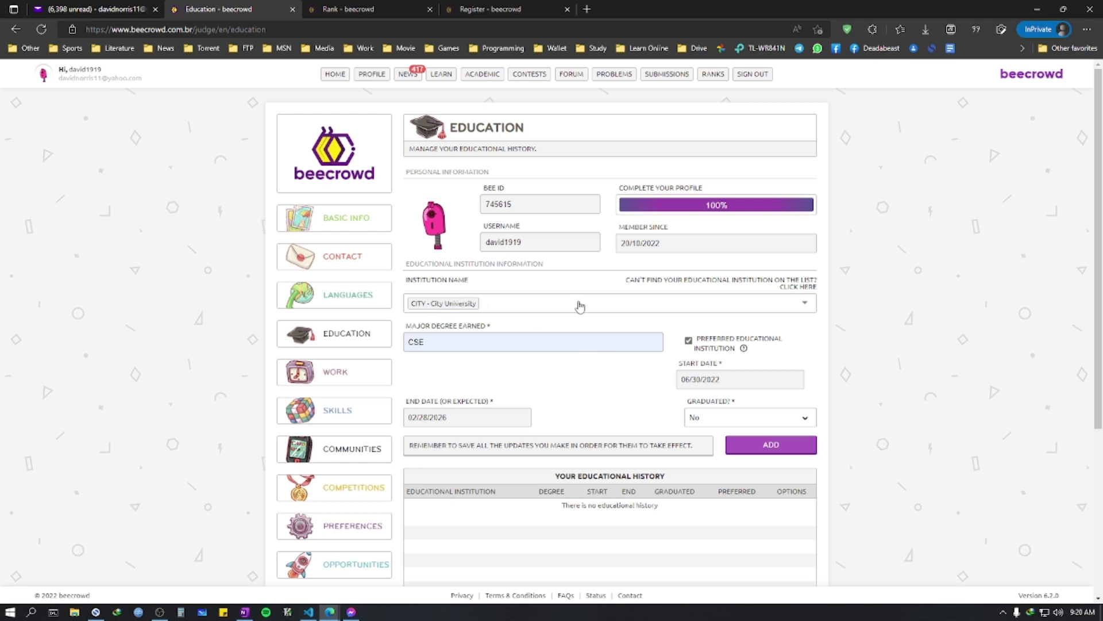
left_click(415, 306)
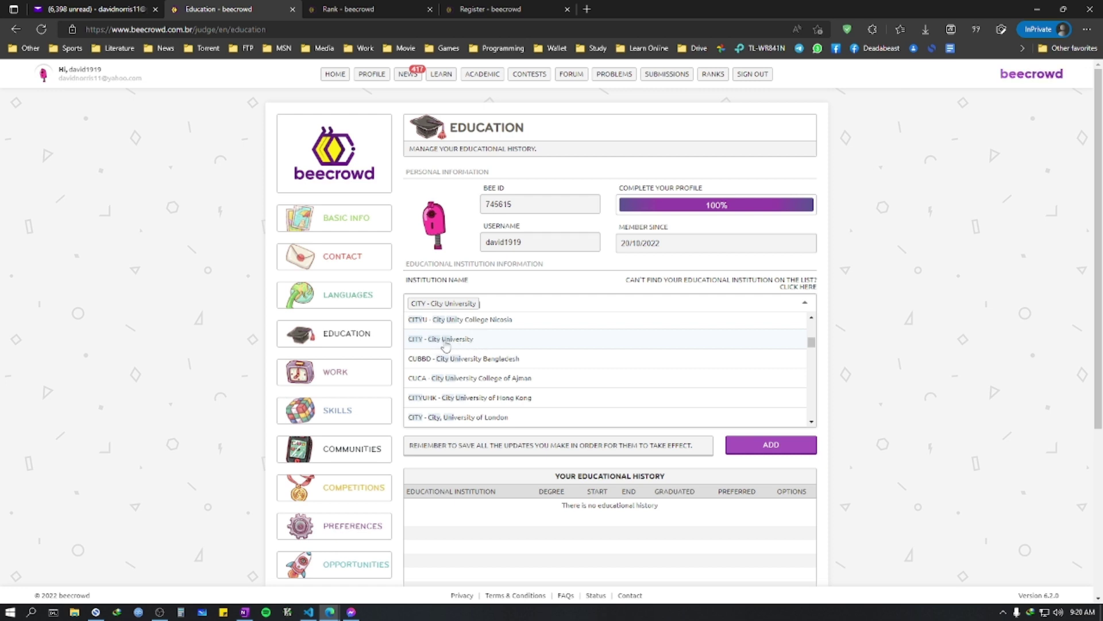
Step: Keep City University selected, add the CSE entry to educational history, and dismiss the cookie notice
left_click(446, 343)
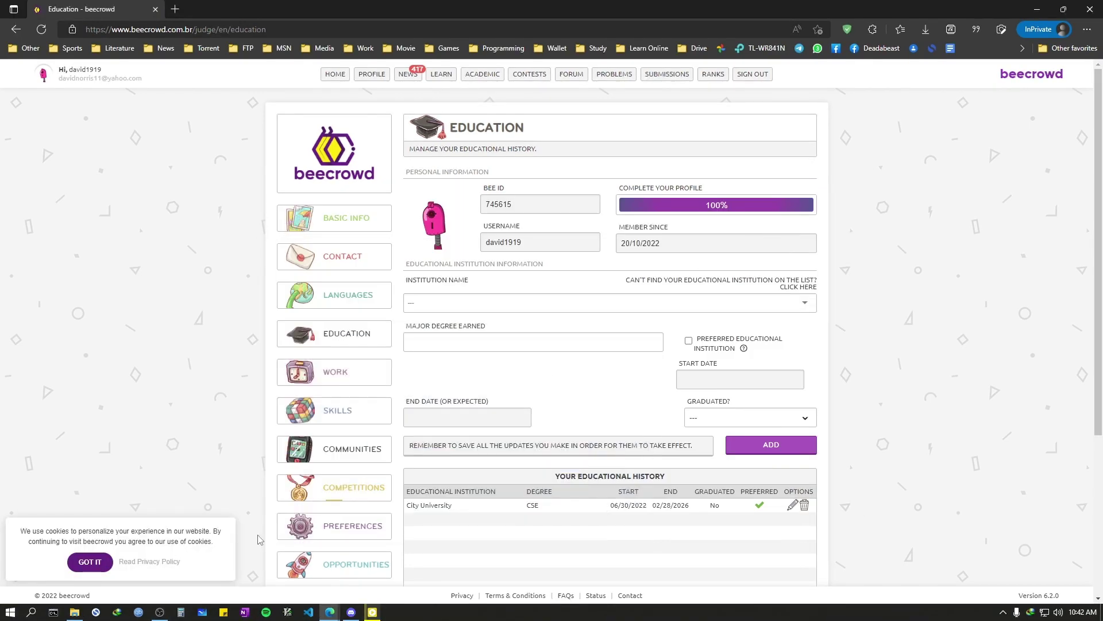
left_click(90, 561)
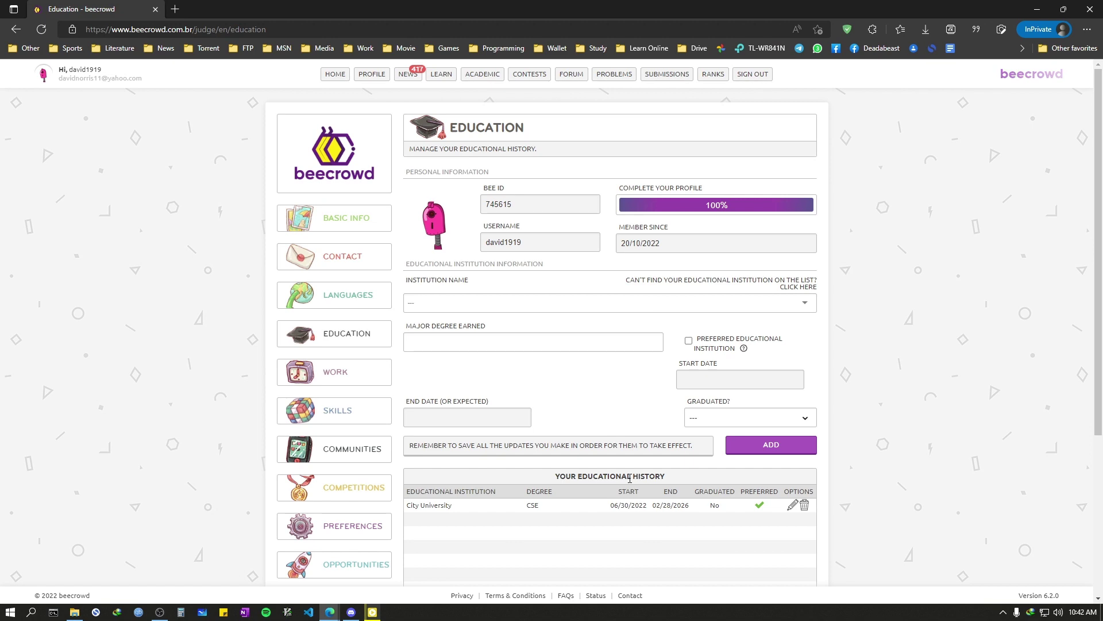
left_click(154, 613)
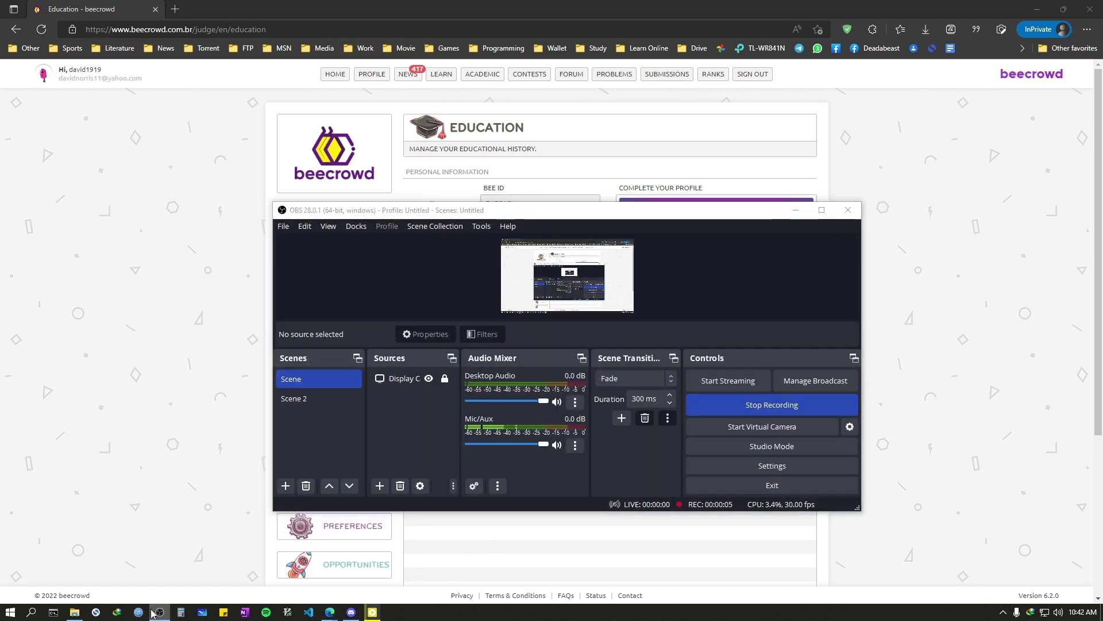
left_click(154, 612)
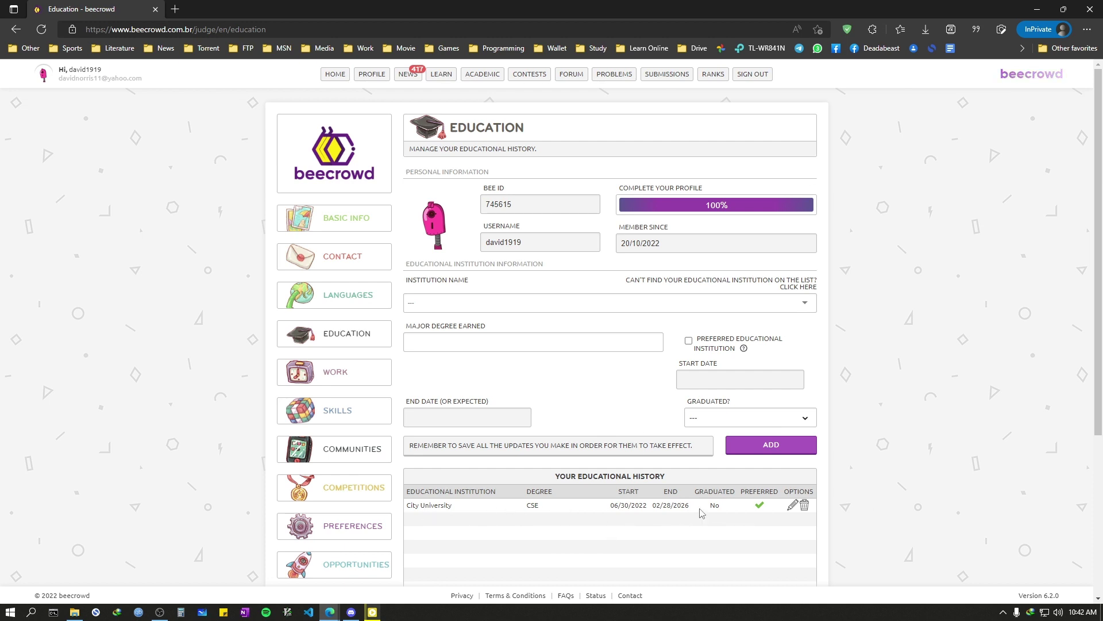
scroll(569, 446, "down", 1)
scroll(569, 445, "up", 1)
mouse_move(385, 85)
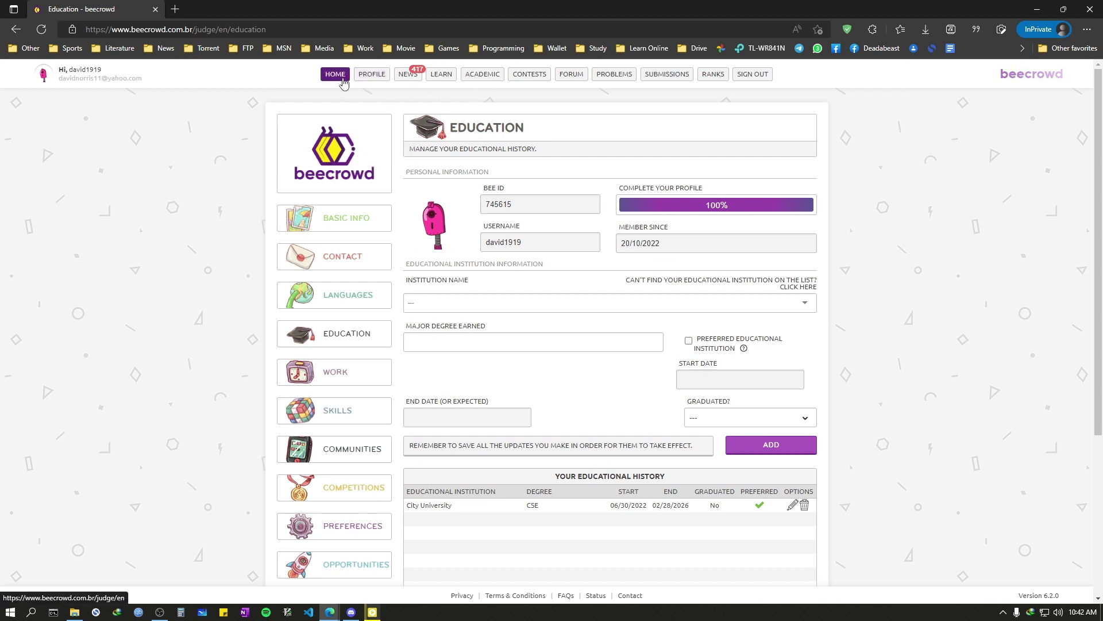
mouse_move(628, 84)
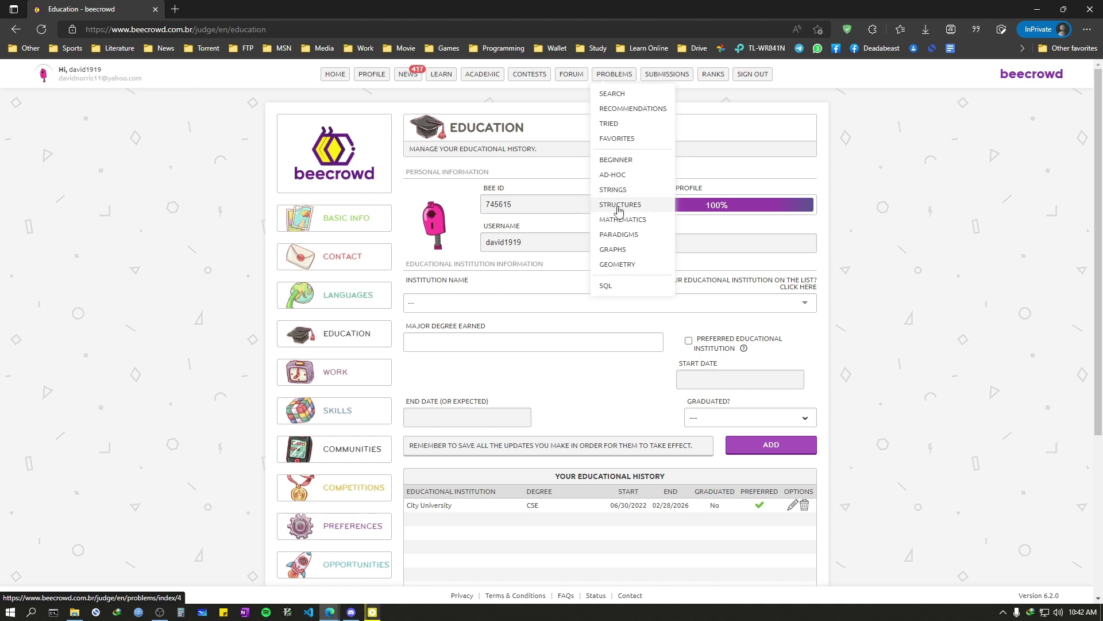
Step: Open beginner problem 1000, Hello World!, and select all of its template code
left_click(618, 161)
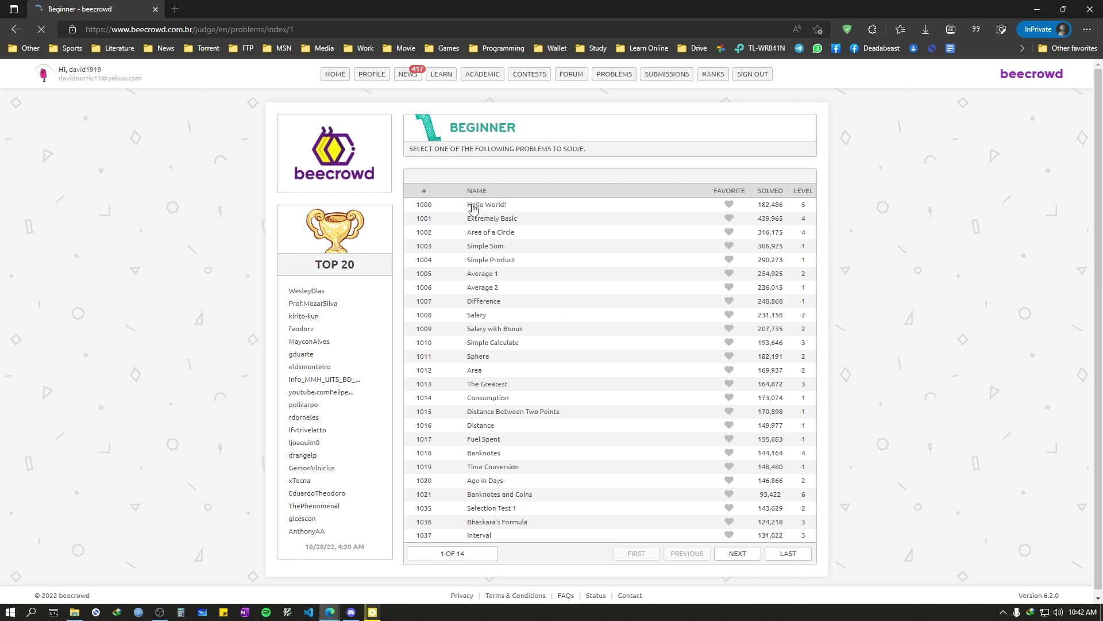
left_click(473, 205)
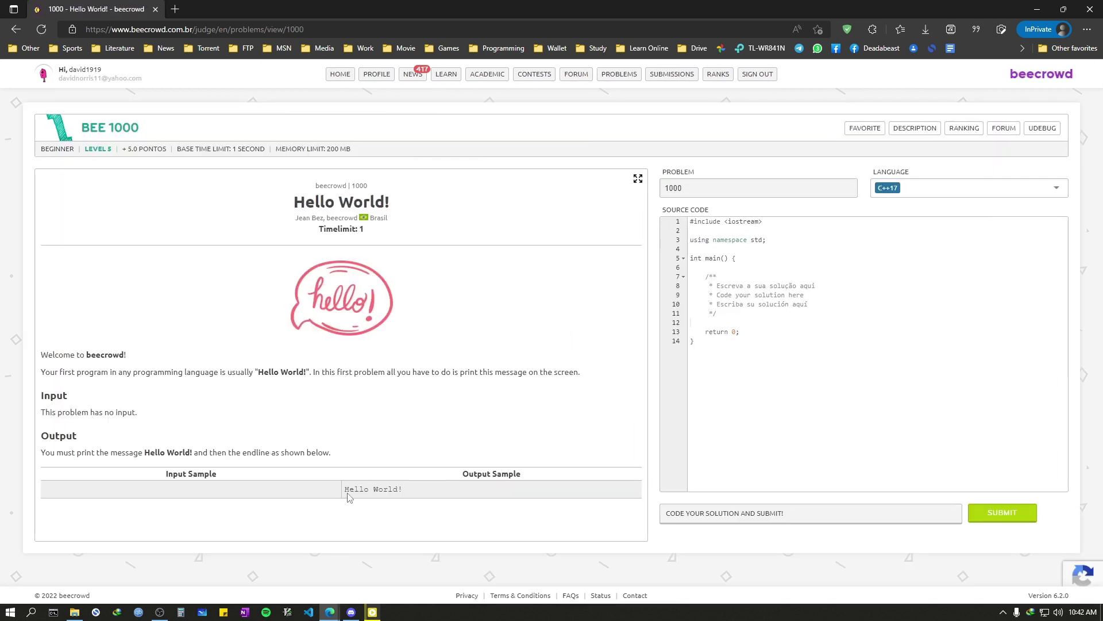
left_click_drag(853, 363, 668, 189)
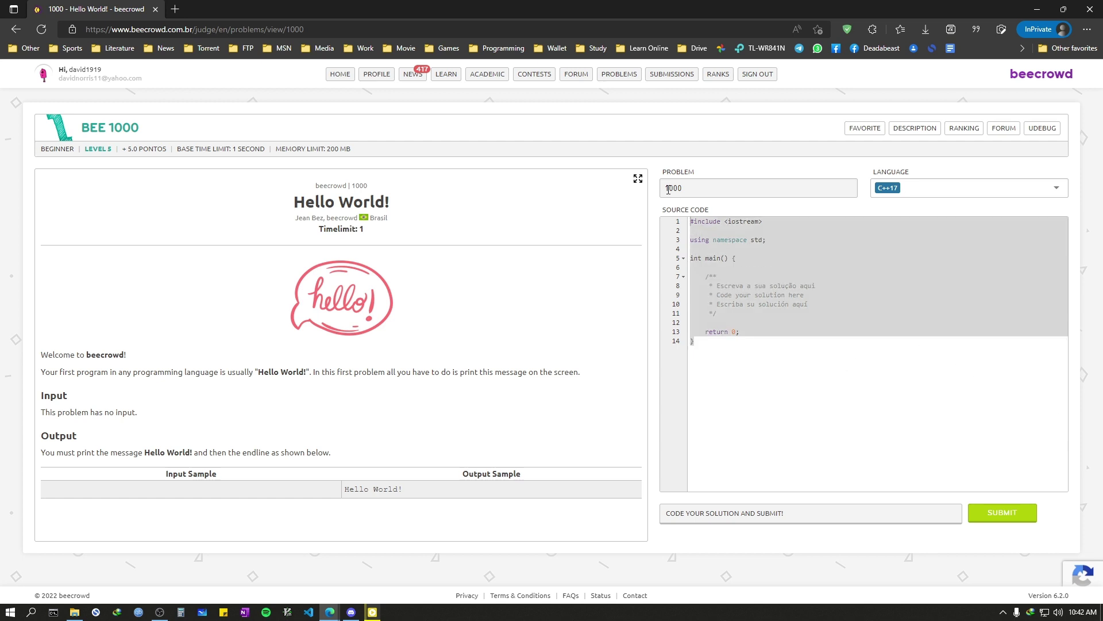
left_click(817, 368)
key("ctrl+a")
left_click(748, 461)
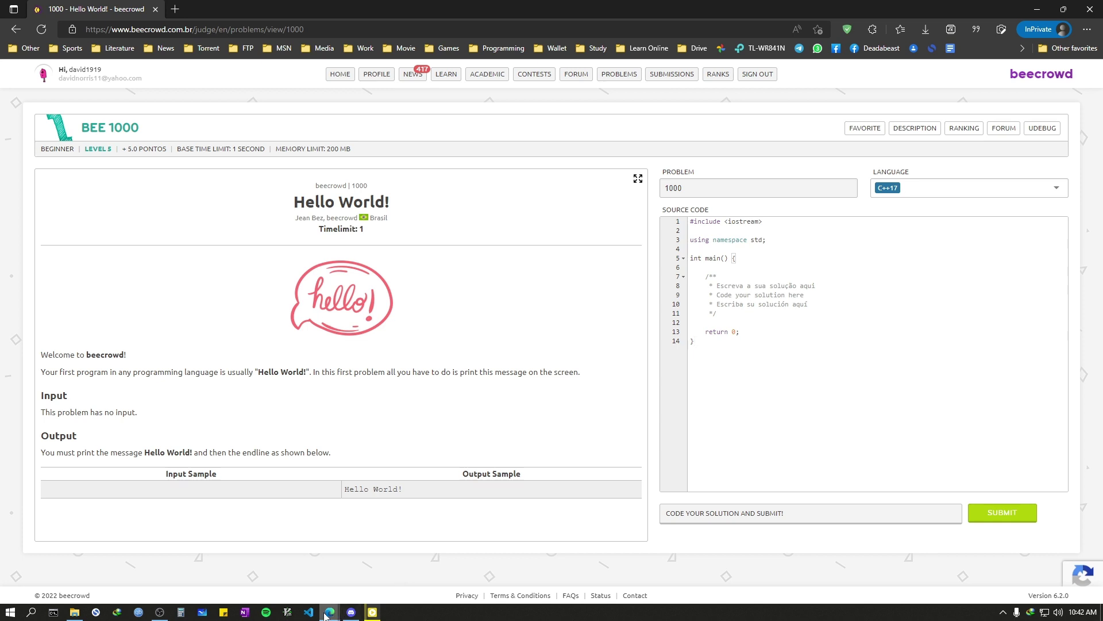
mouse_move(325, 614)
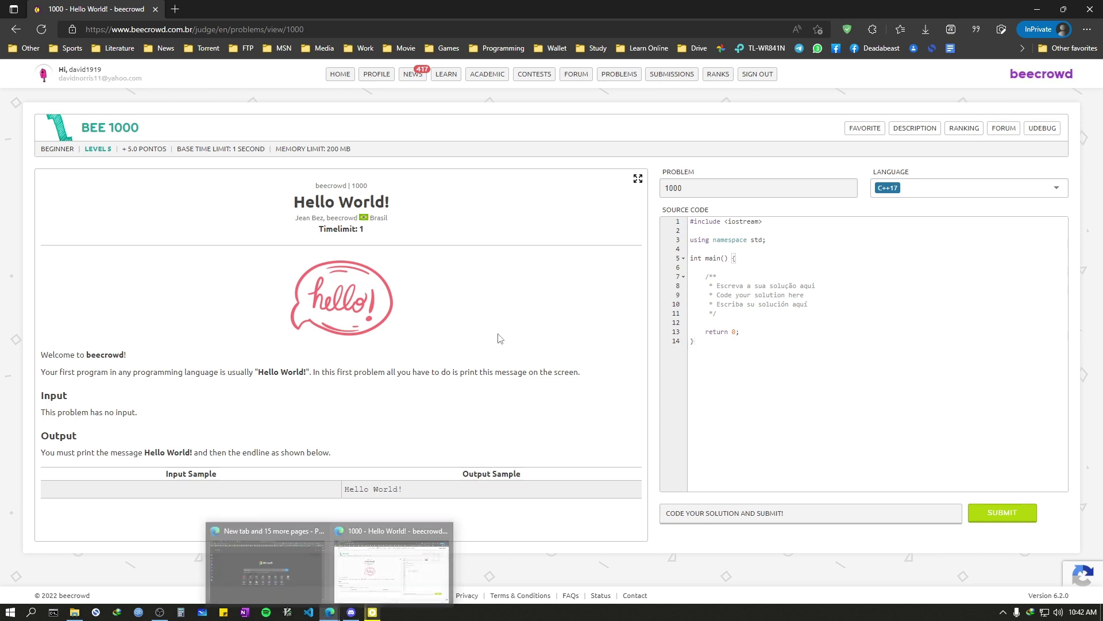
key("ctrl+a")
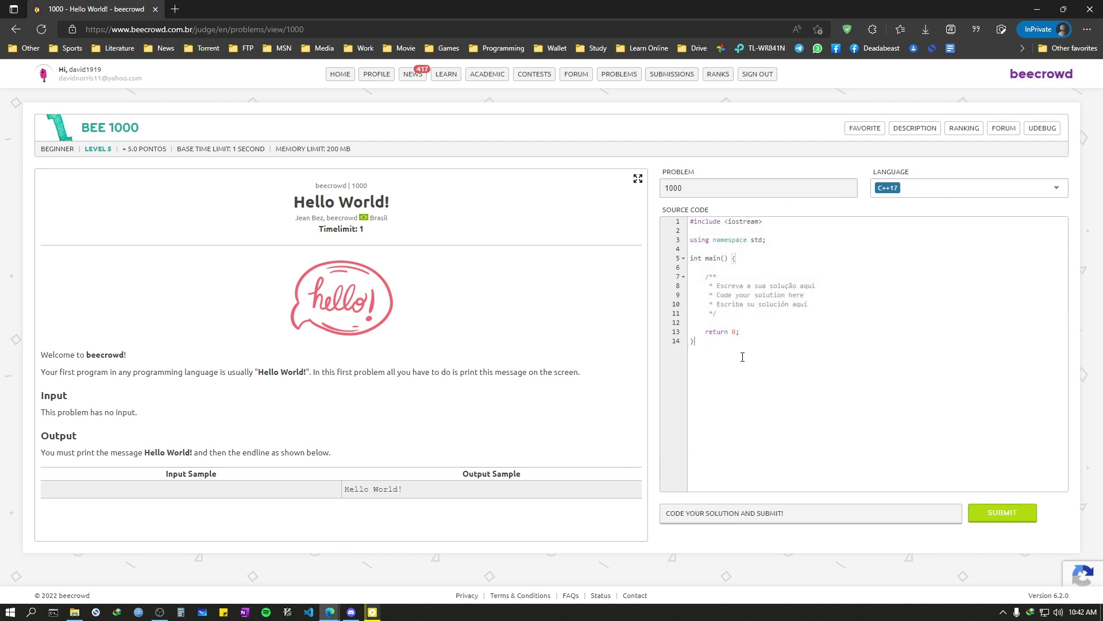
Step: Check the programming language list for problem 1000, keeping C++17
left_click(921, 189)
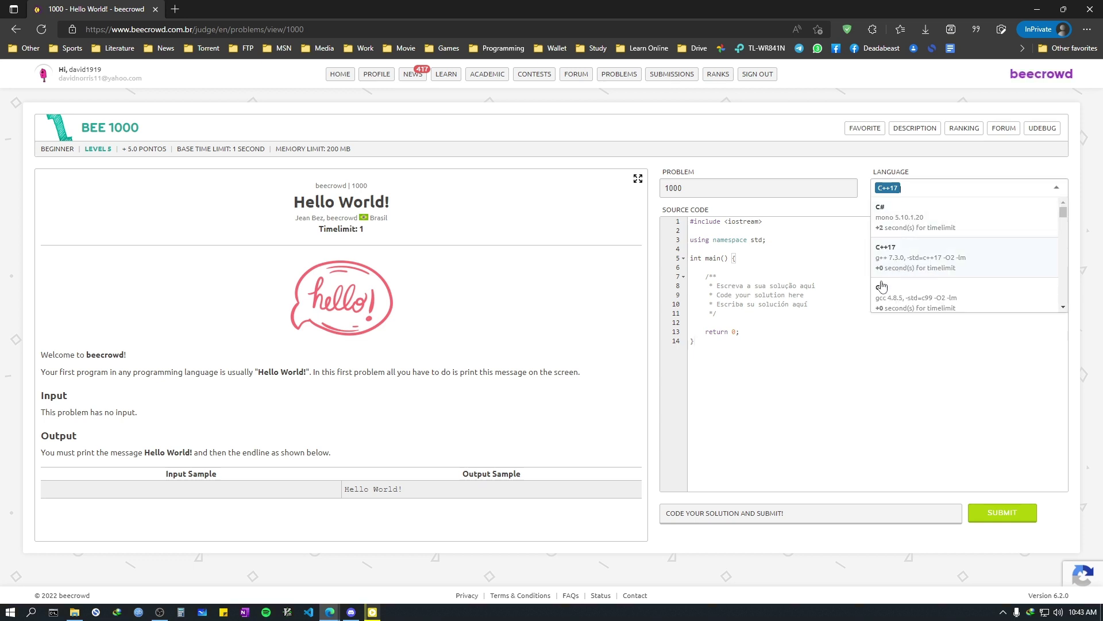
left_click(789, 370)
left_click(898, 195)
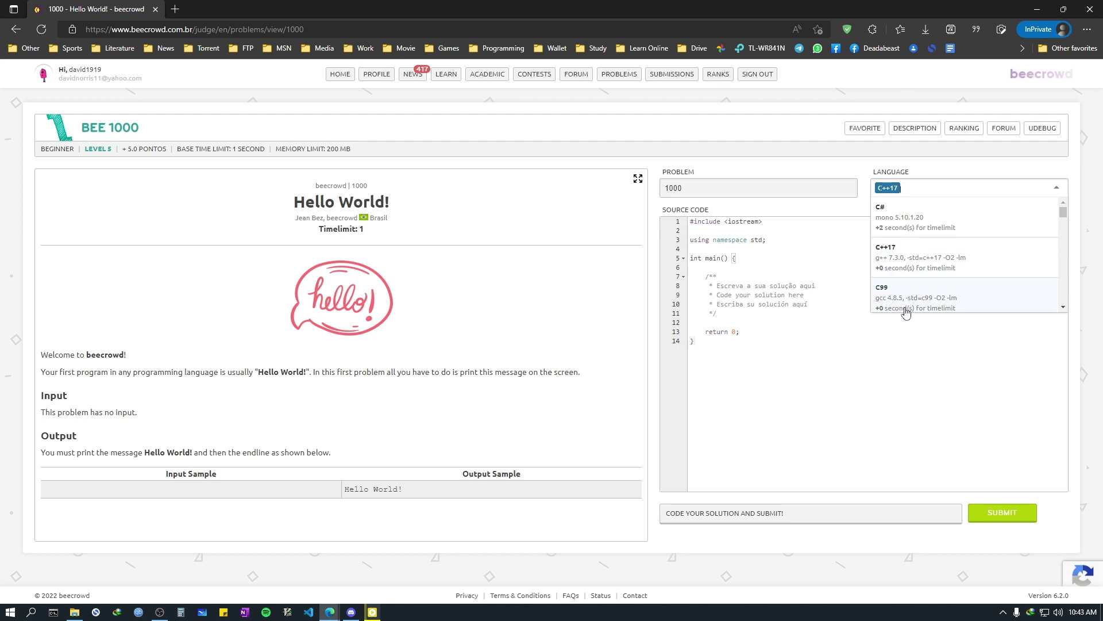
scroll(909, 302, "down", 1)
left_click(428, 299)
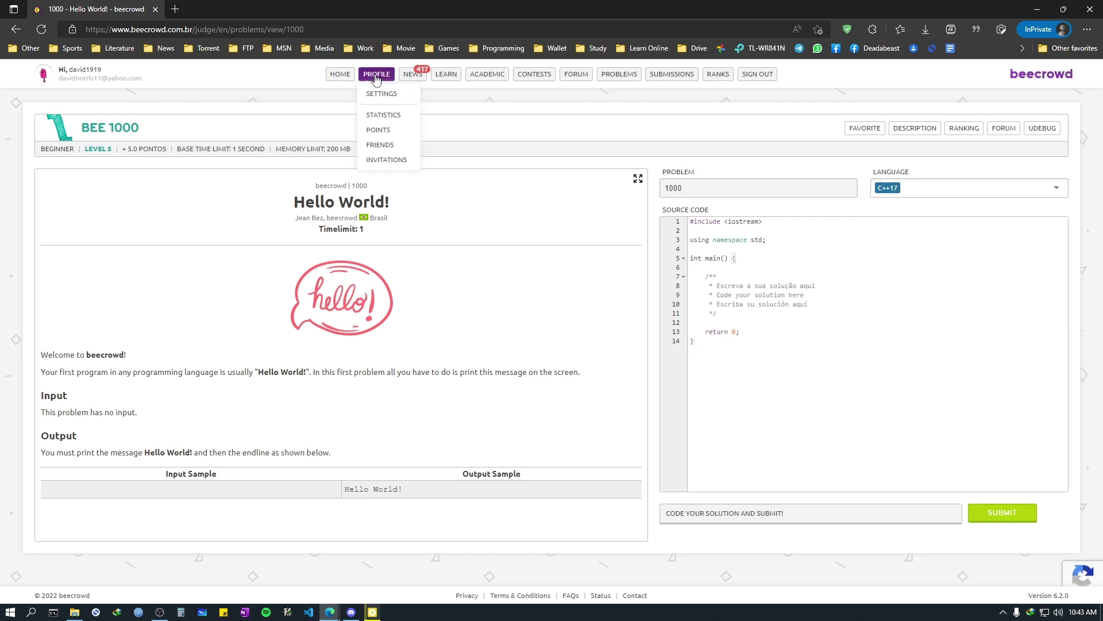
Step: Review the Programming Language skill in account settings in a second tab, then return to problem 1000
middle_click(376, 96)
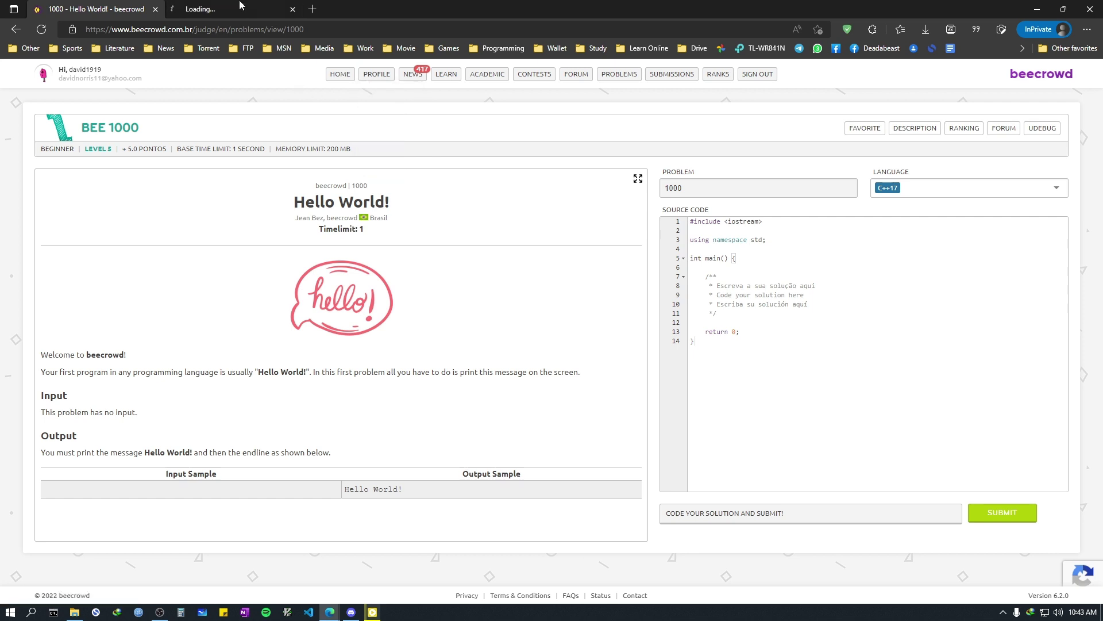
left_click(239, 7)
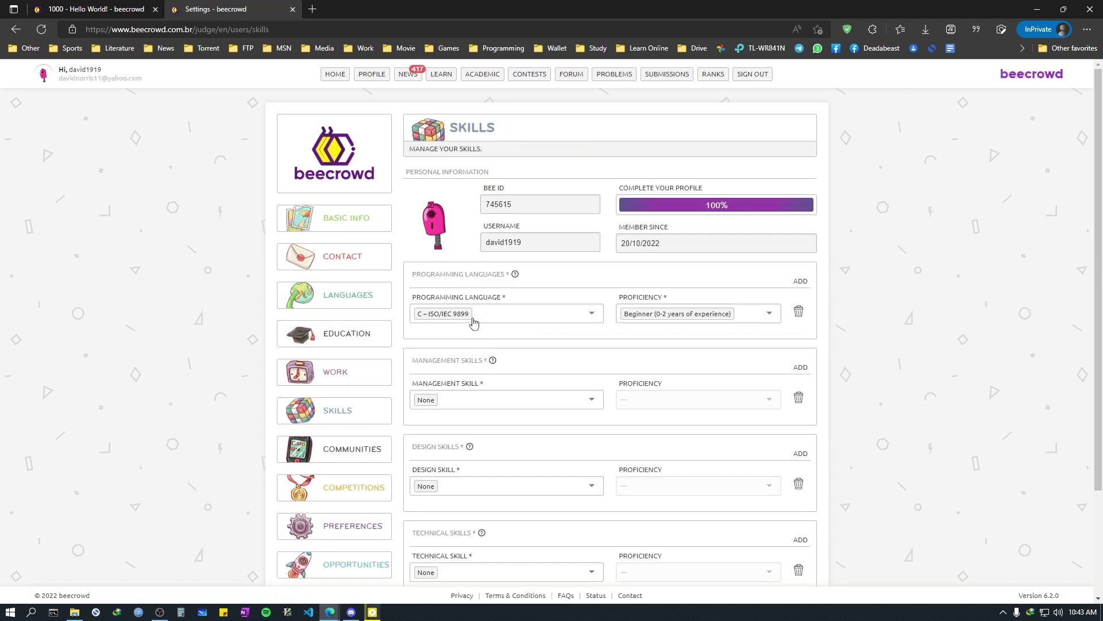
left_click(451, 323)
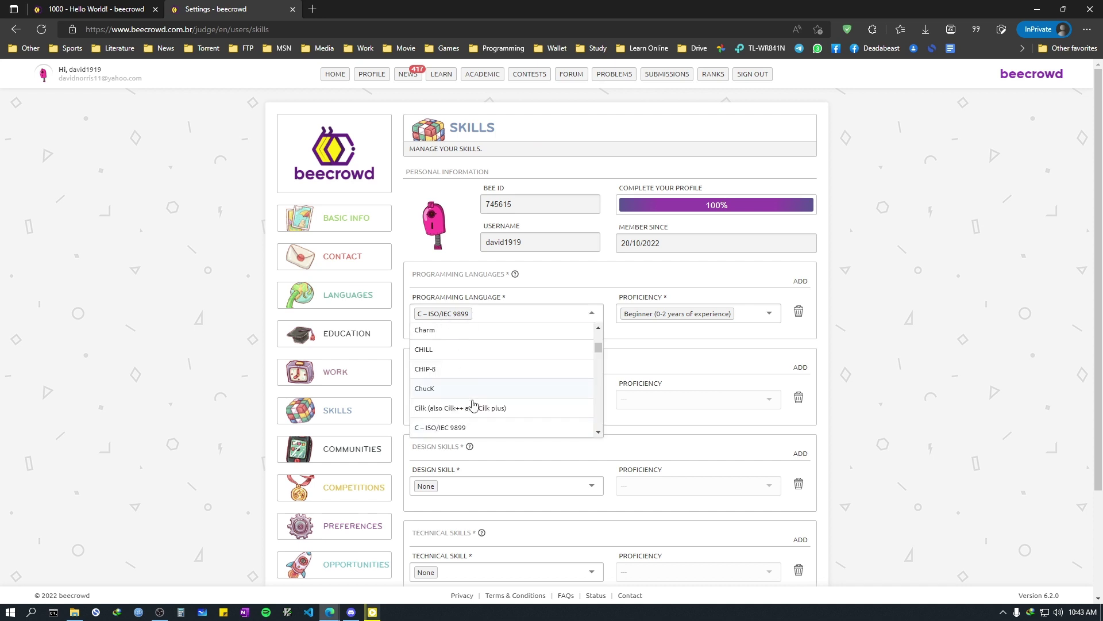
scroll(472, 405, "down", 1)
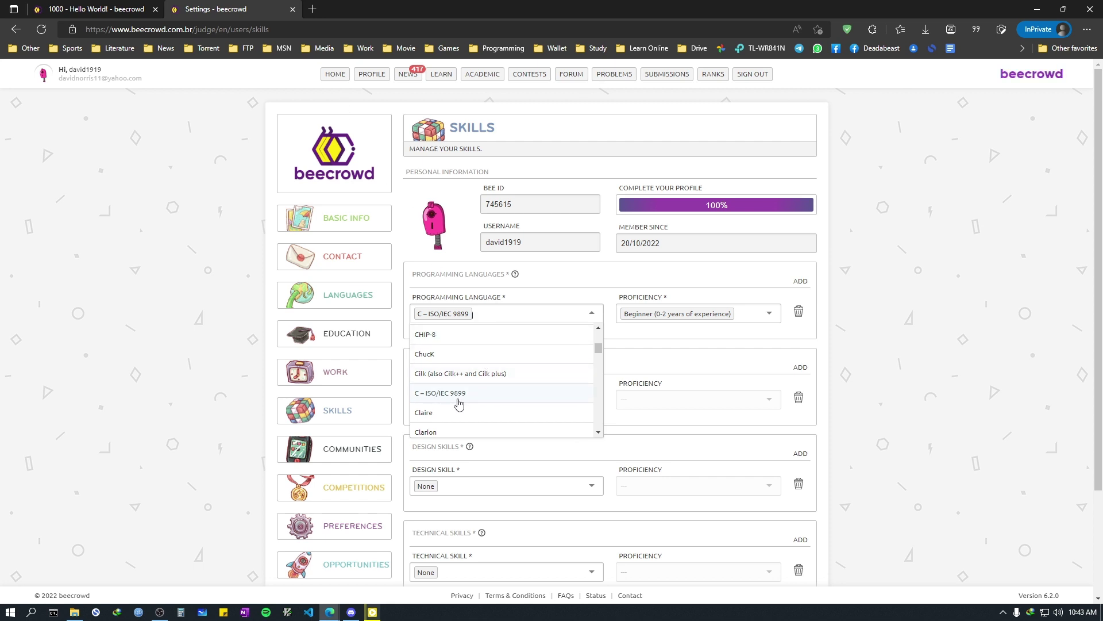
left_click(132, 9)
Step: Scroll through problem 1000's submission languages and keep C++17 selected
left_click(929, 191)
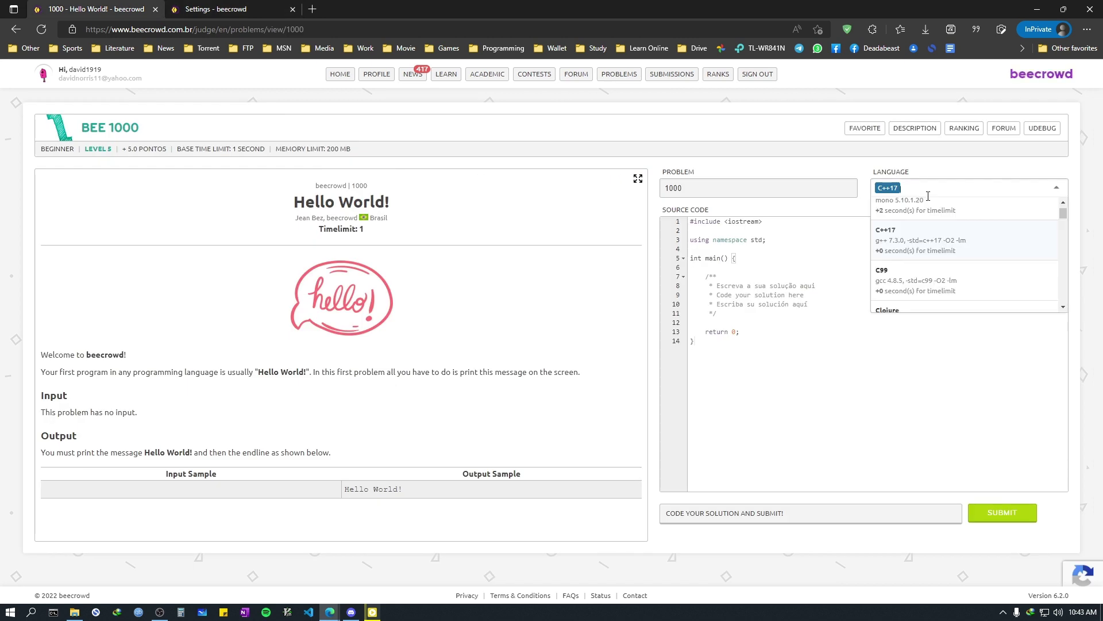
scroll(918, 288, "down", 1)
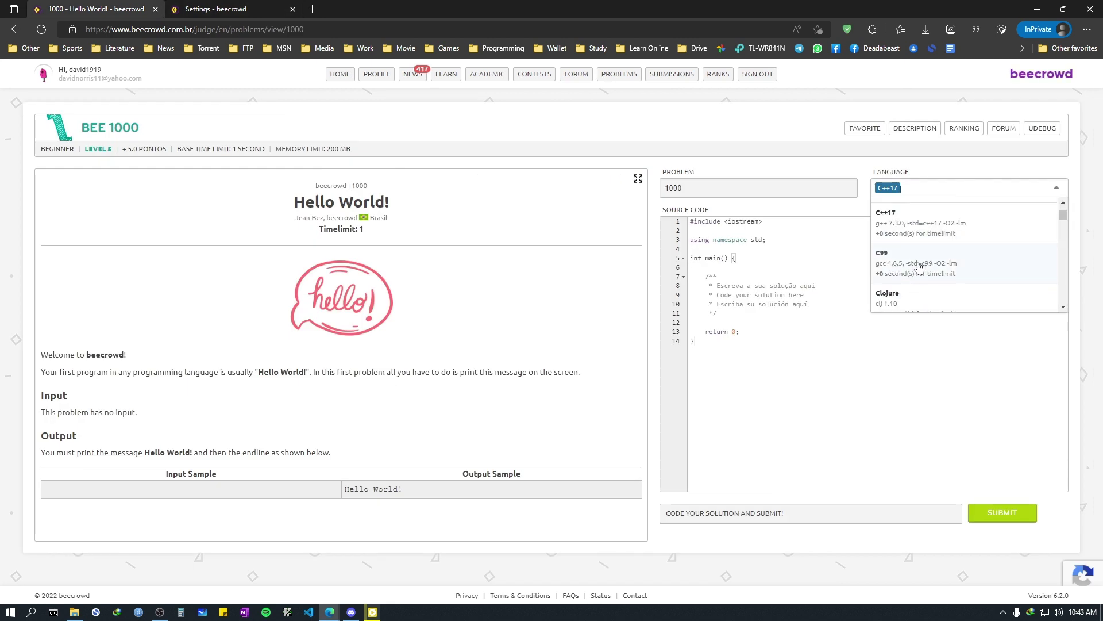
scroll(918, 265, "up", 2)
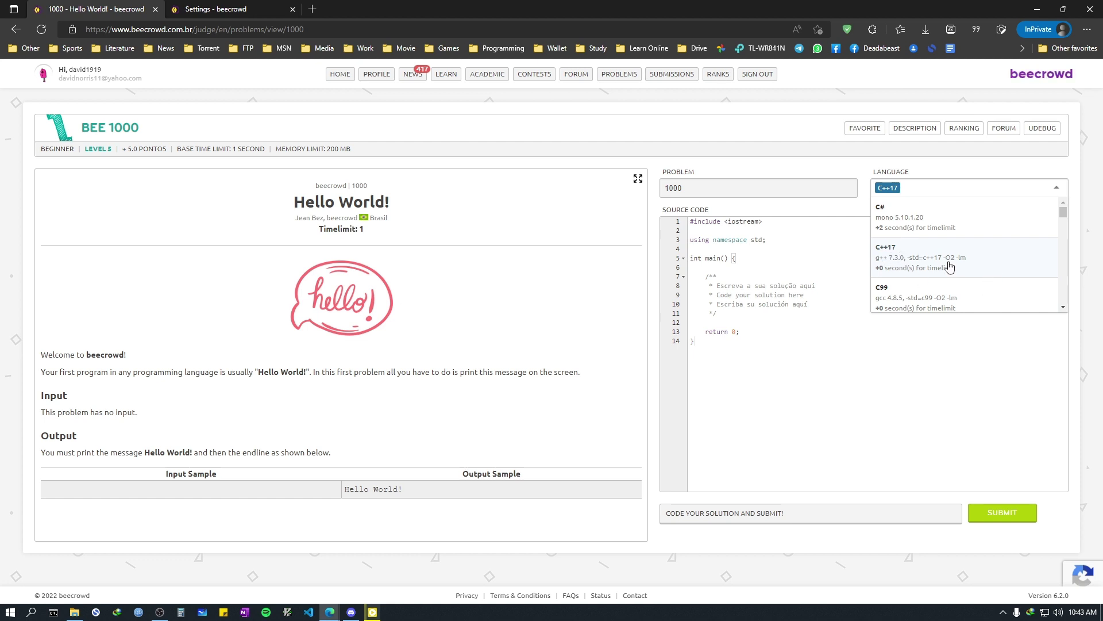
scroll(949, 265, "down", 3)
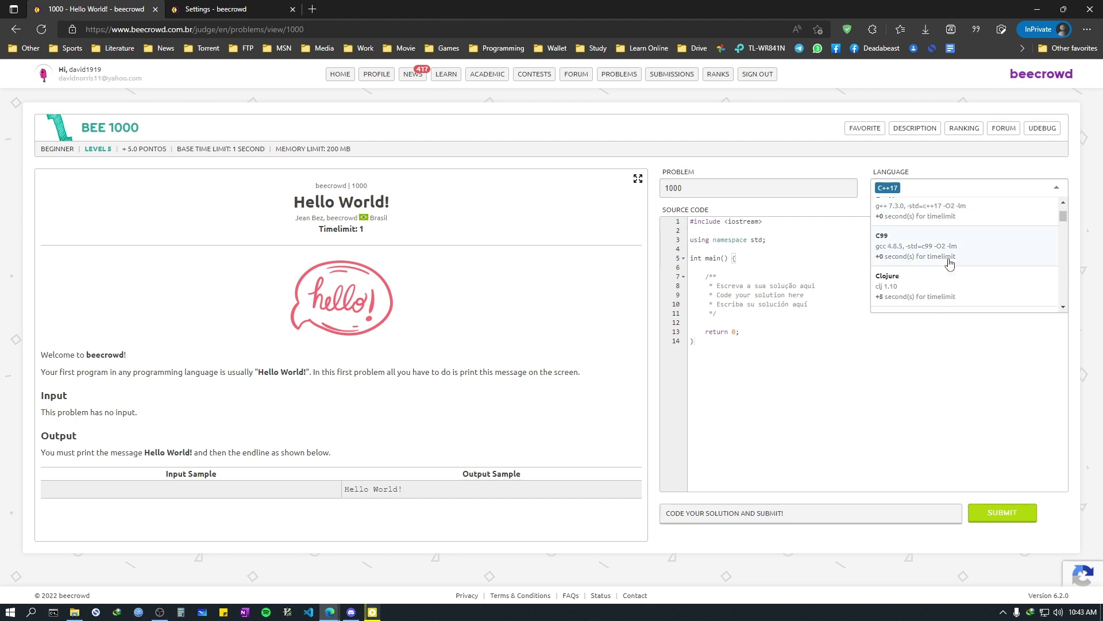
scroll(949, 264, "down", 1)
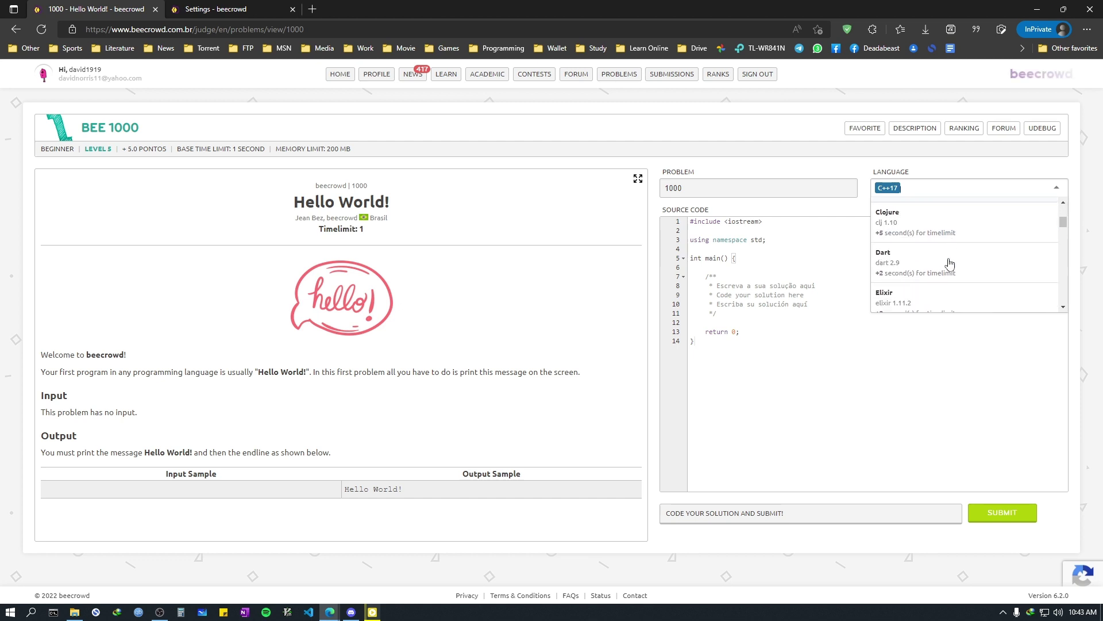
scroll(950, 264, "up", 4)
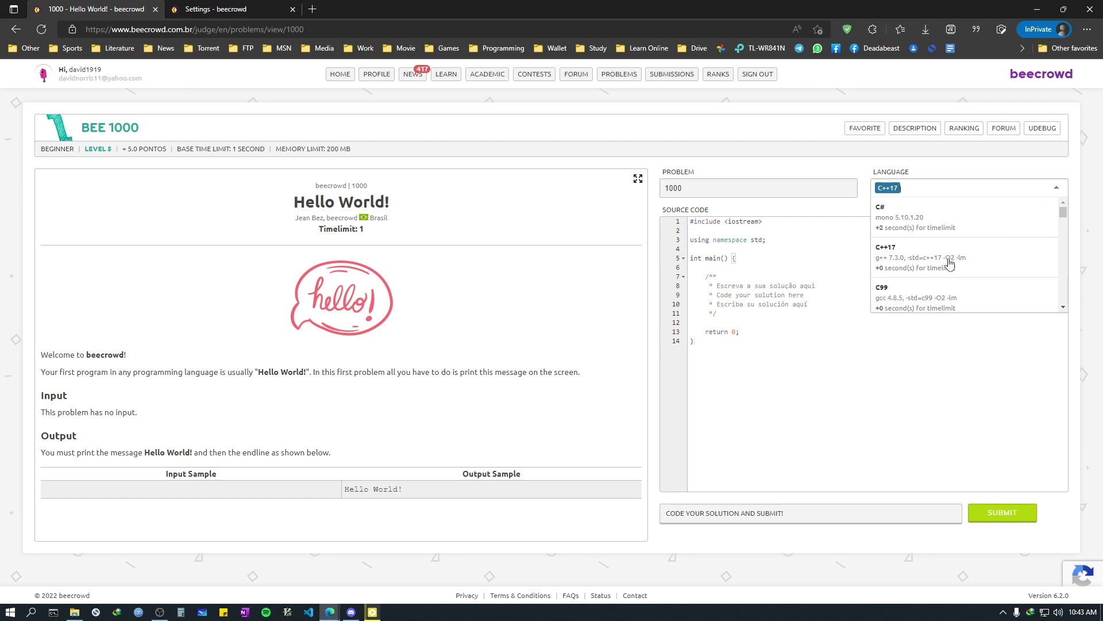
left_click(429, 259)
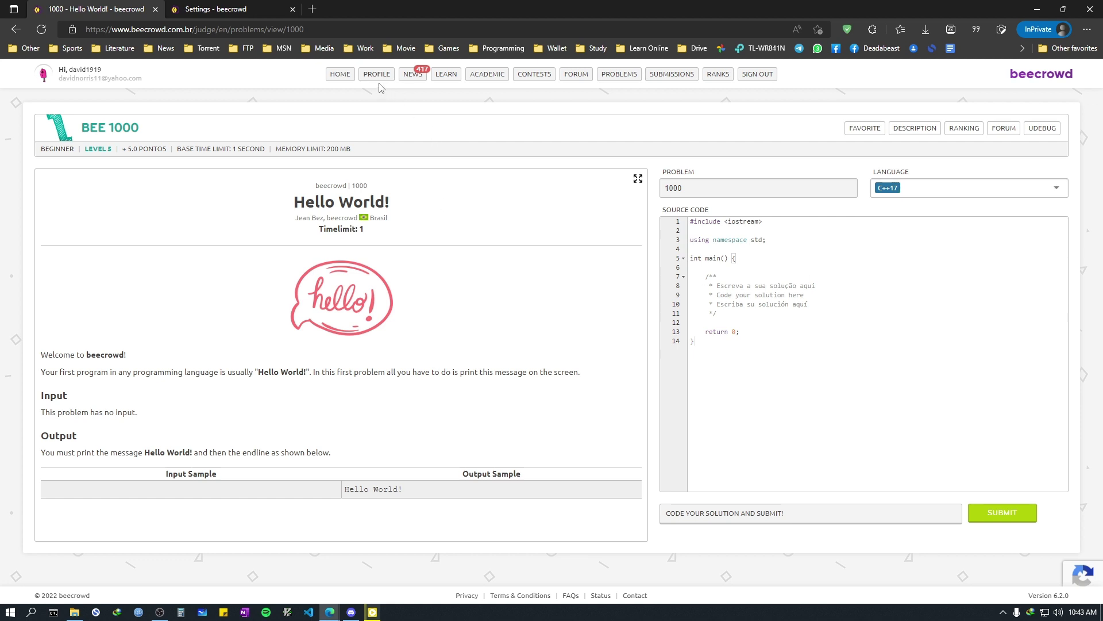
Step: Go from account settings to the public profile, then open the CITY university ranking in a new tab
mouse_move(377, 74)
left_click(388, 100)
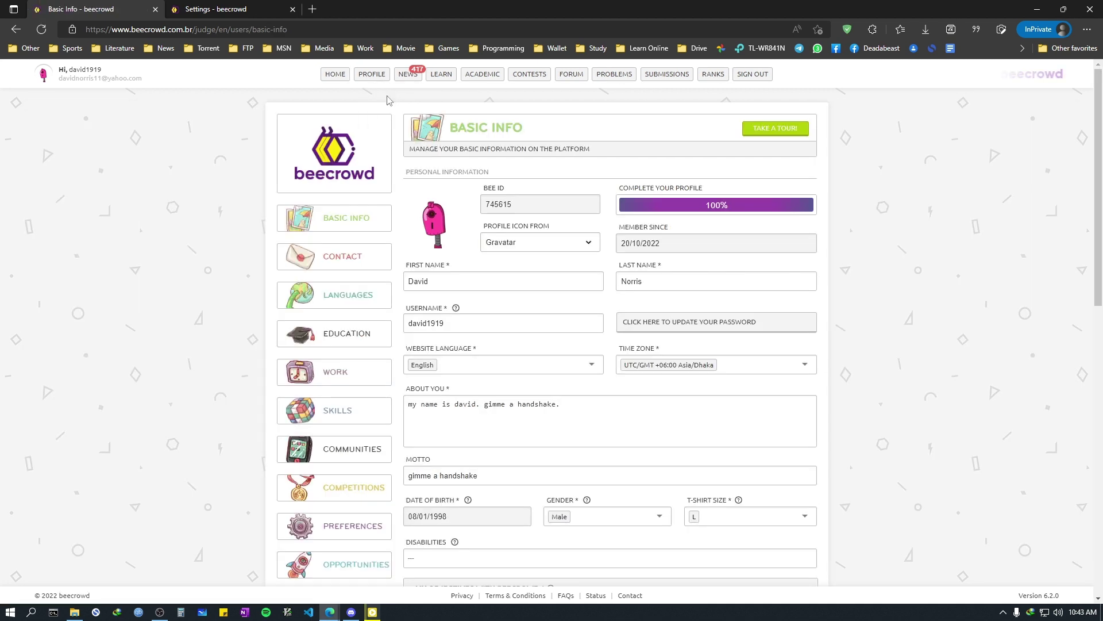
left_click(379, 95)
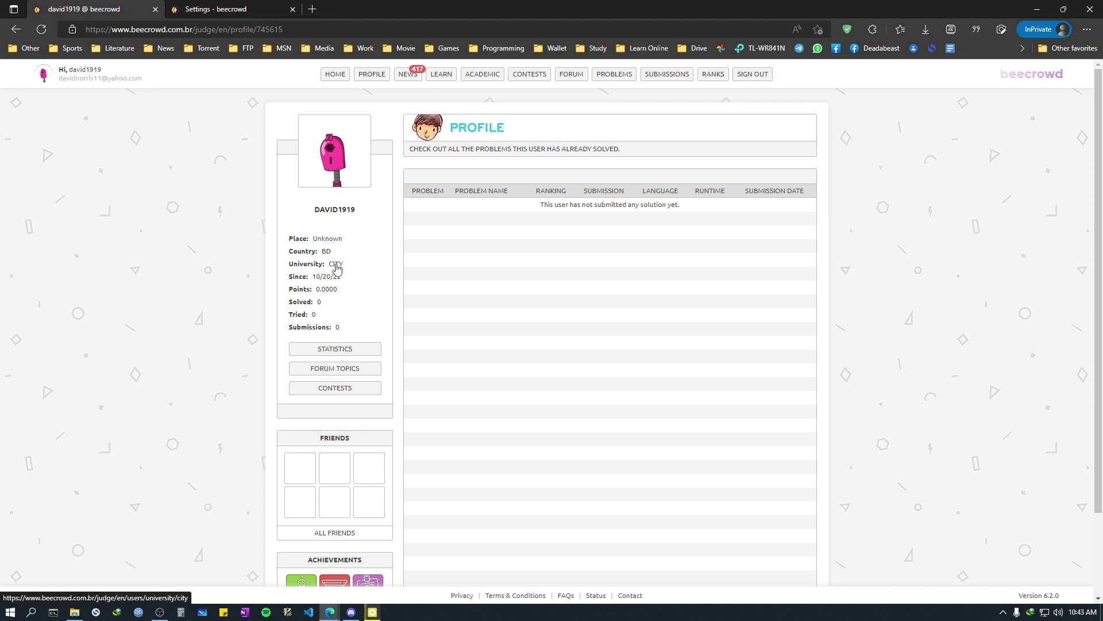
left_click(337, 266)
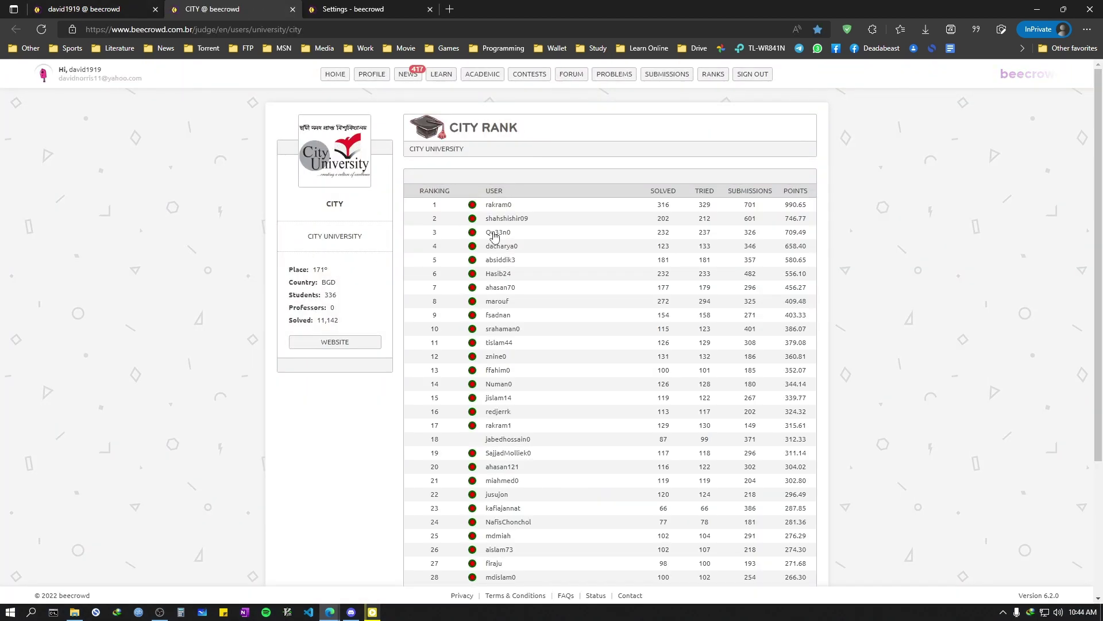
Step: Page forward through the City University ranking and highlight its 11,142 solved total
scroll(501, 404, "down", 3)
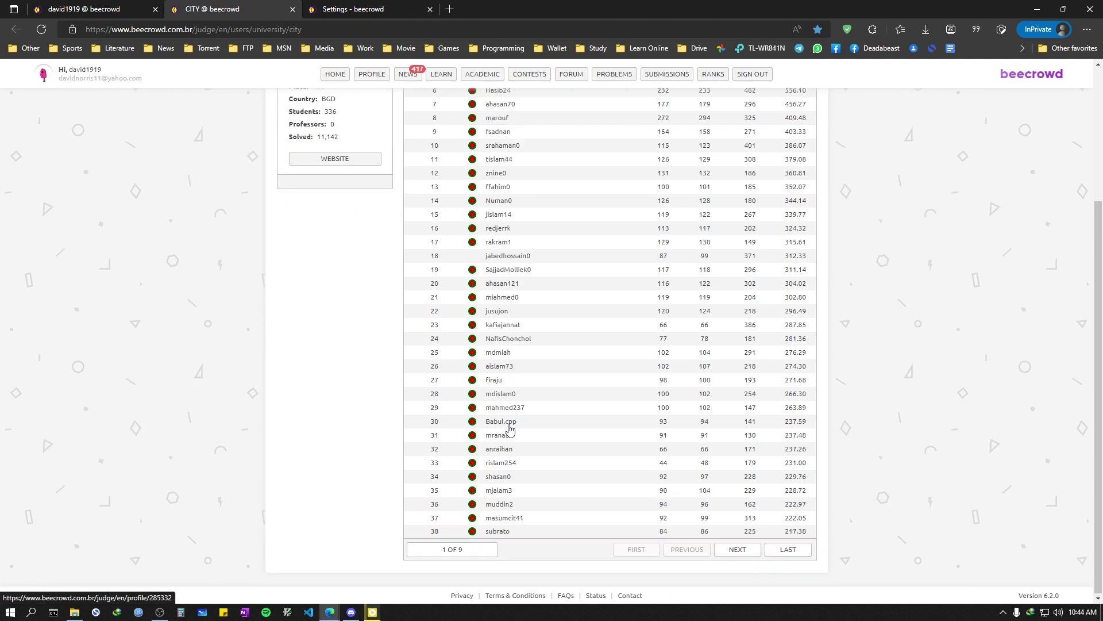
left_click(749, 555)
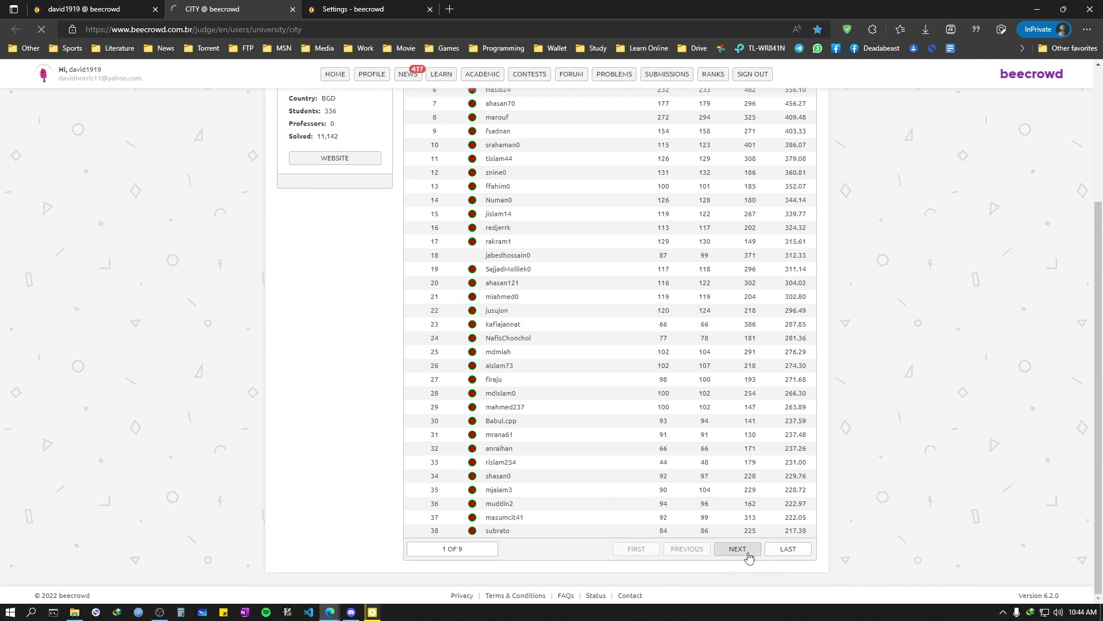
scroll(750, 552, "down", 3)
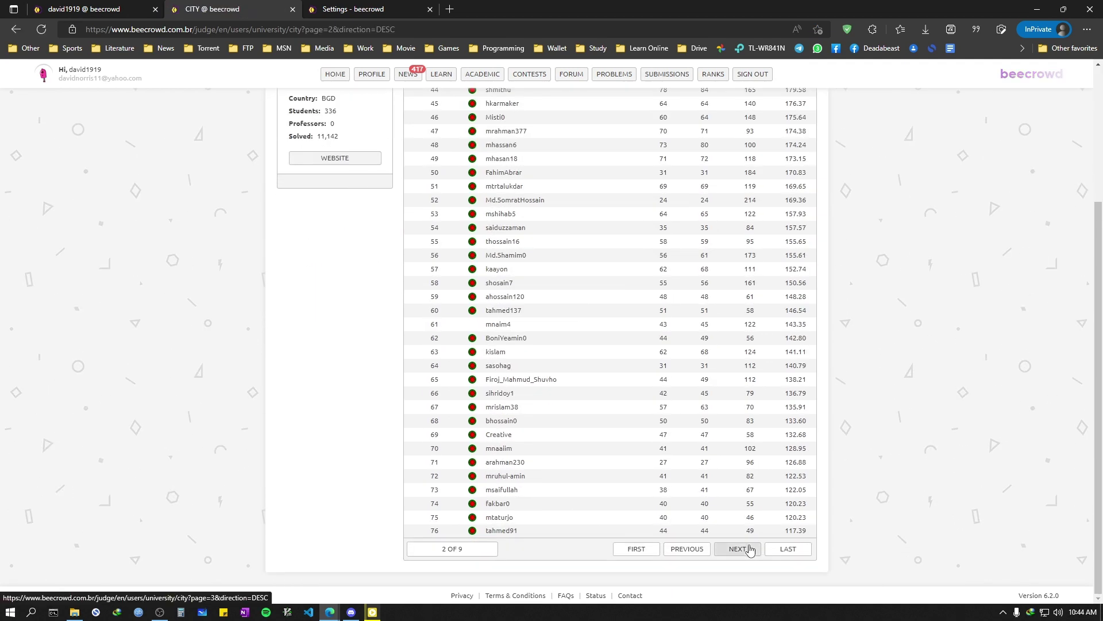
left_click(750, 549)
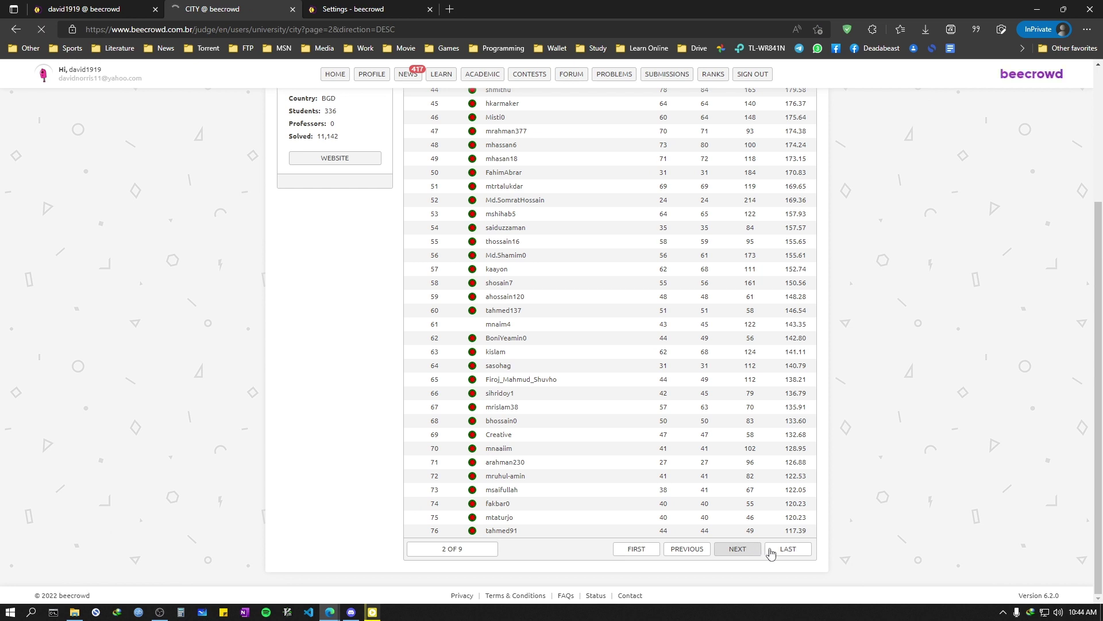
scroll(666, 412, "down", 3)
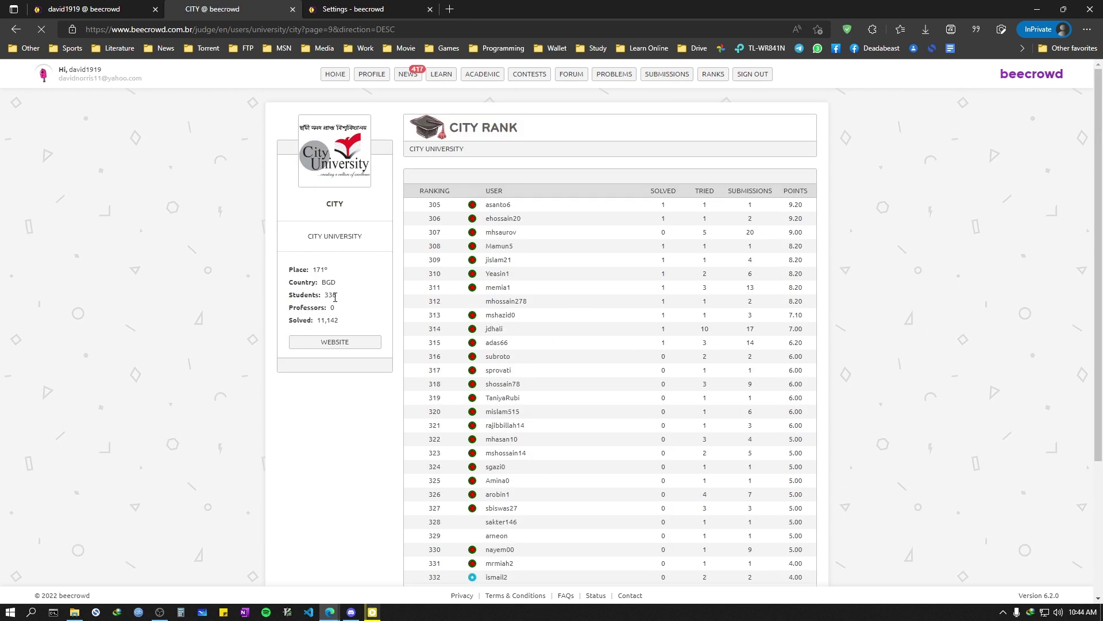
scroll(598, 336, "down", 3)
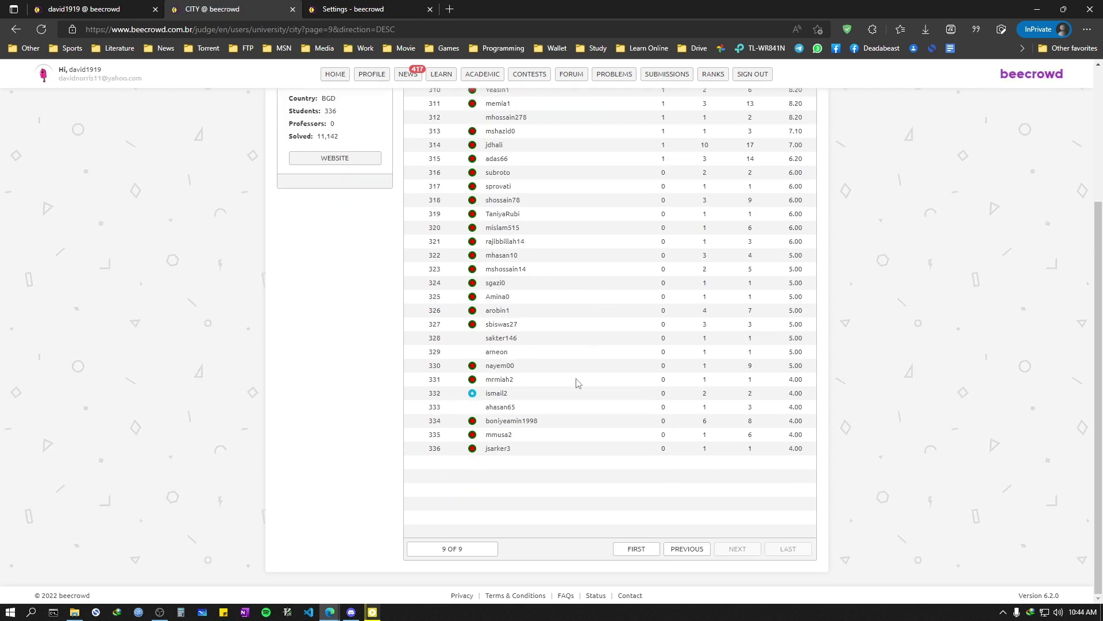
scroll(610, 400, "up", 3)
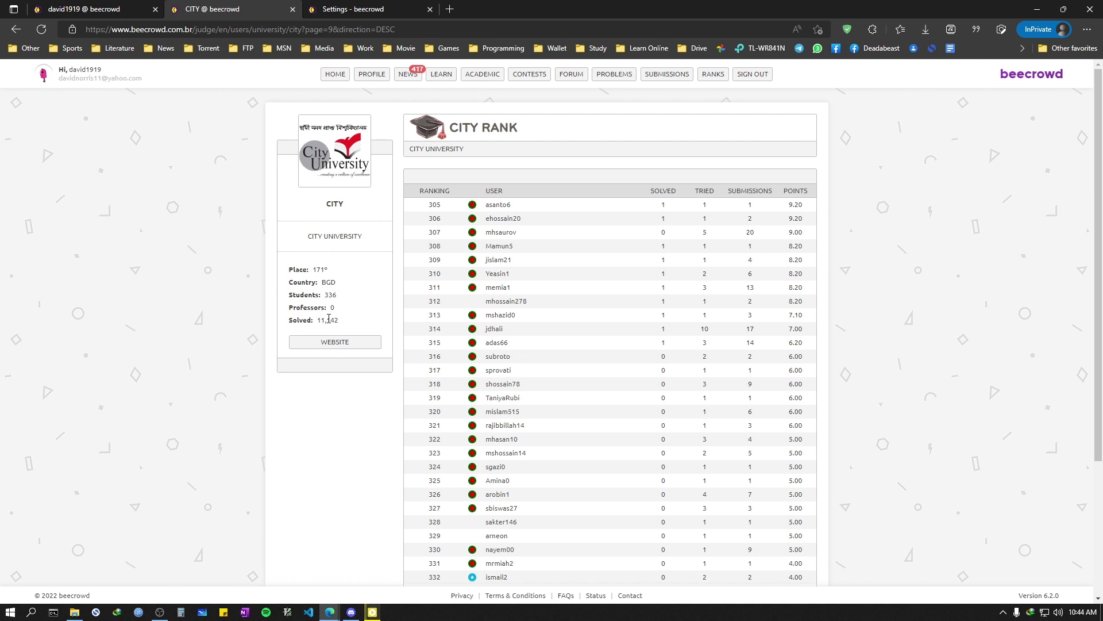
left_click_drag(319, 320, 379, 327)
left_click(273, 526)
Step: Return to the HOME dashboard showing 00.00% progress, 0 solved and 0 points, then bring up the screen recorder
left_click(336, 74)
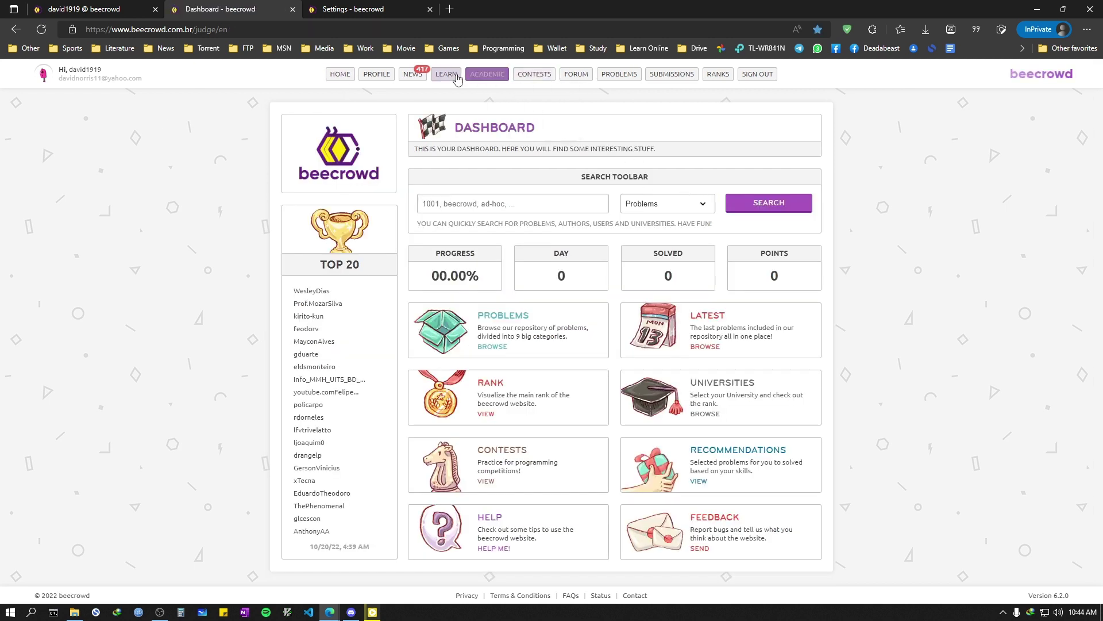
mouse_move(411, 78)
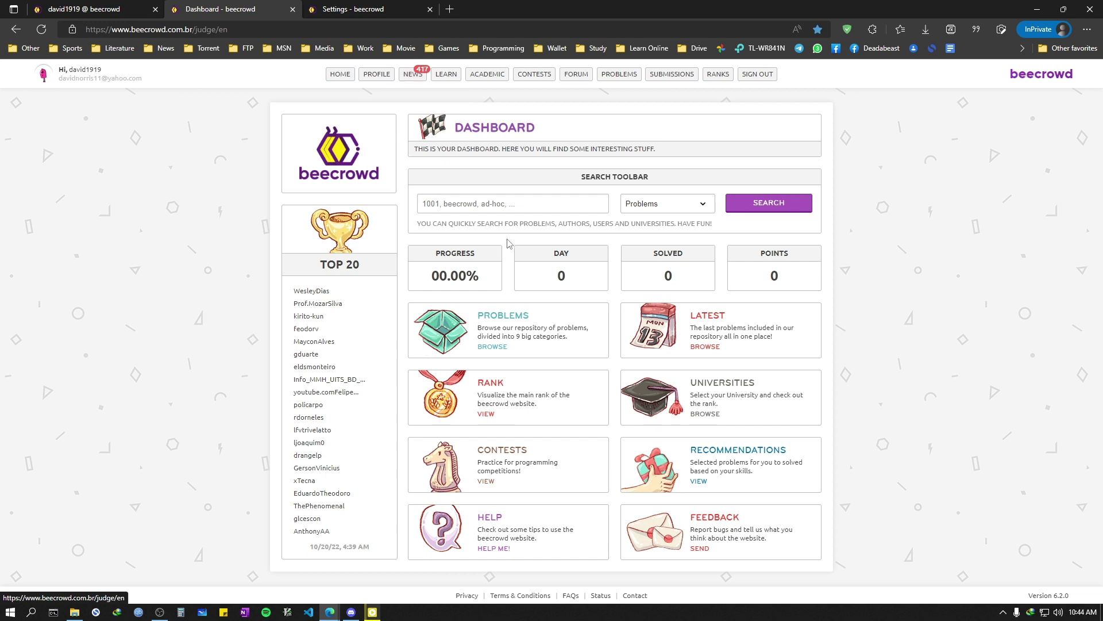
mouse_move(694, 78)
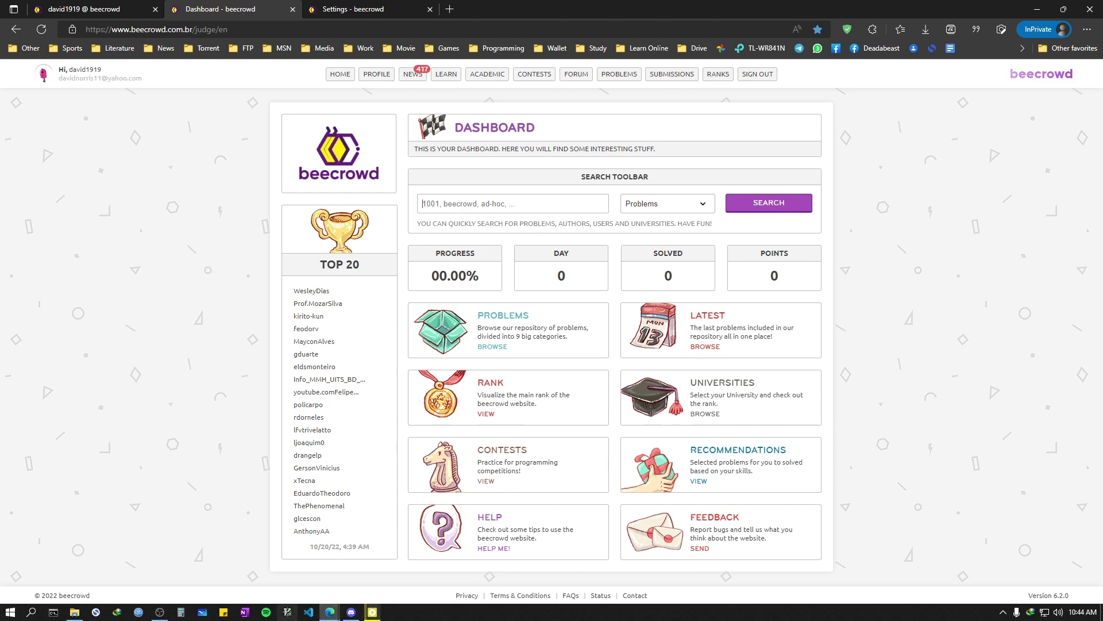
mouse_move(165, 616)
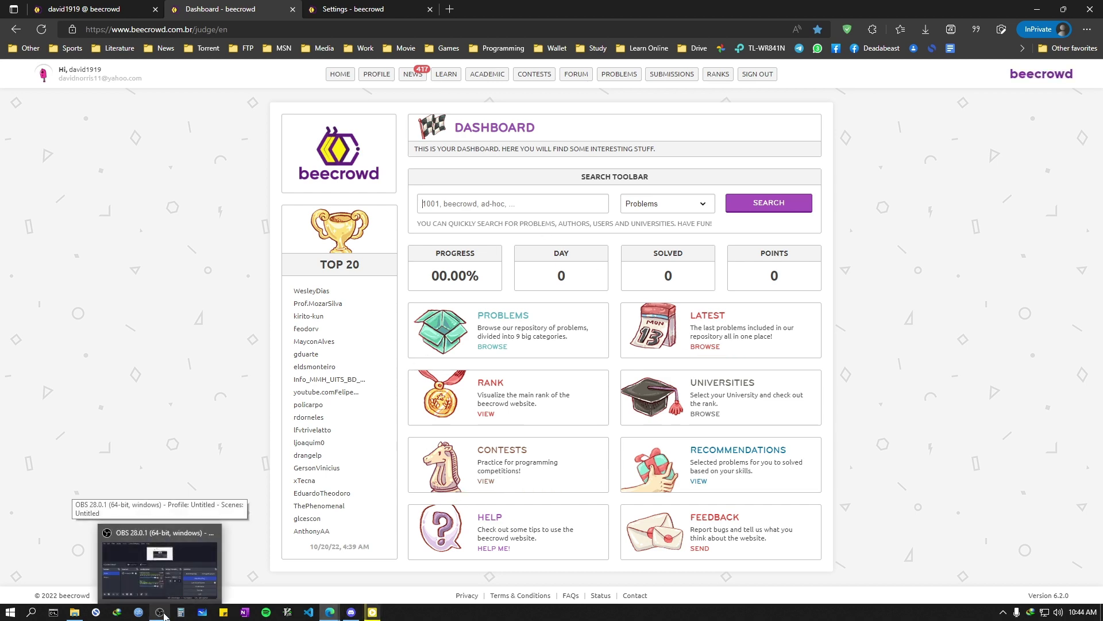
left_click(164, 616)
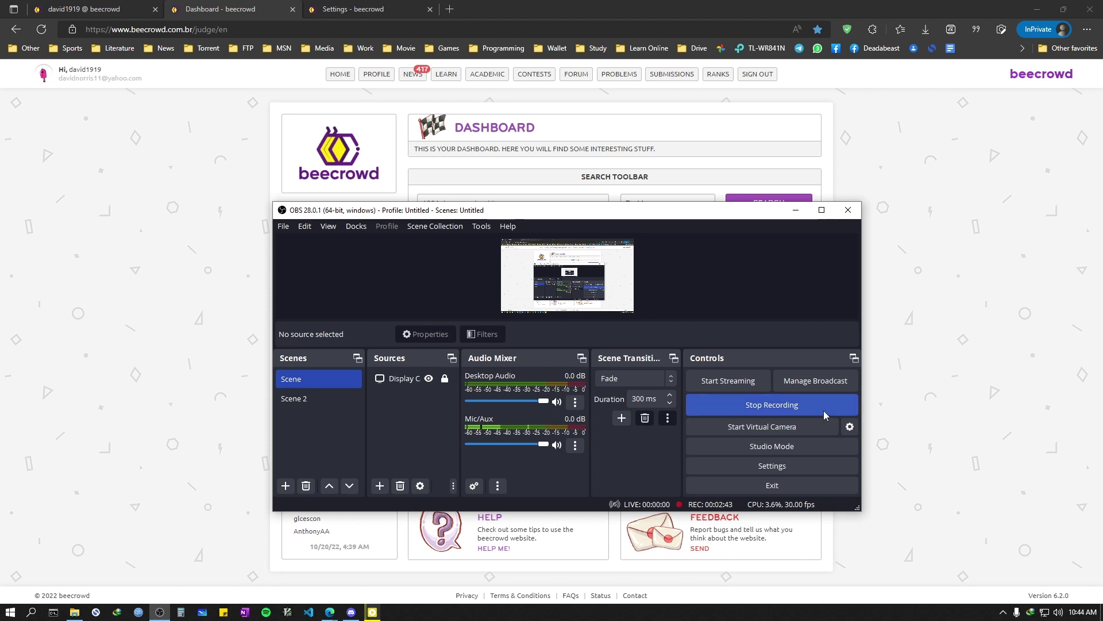